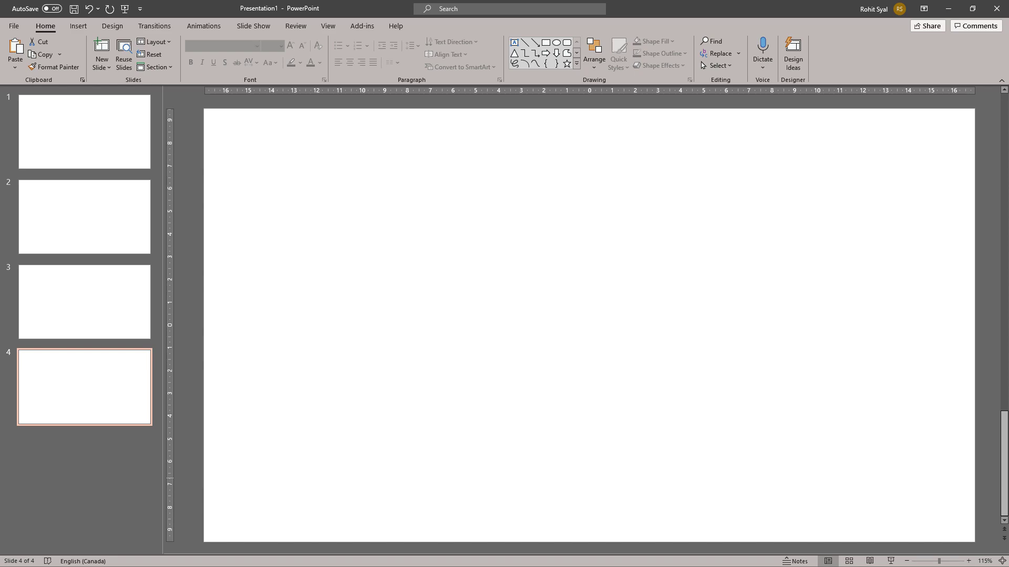
Insert the image Picture 1.jpg from this device on slide 1
{"action": "left_click", "coordinate": [77, 26]}
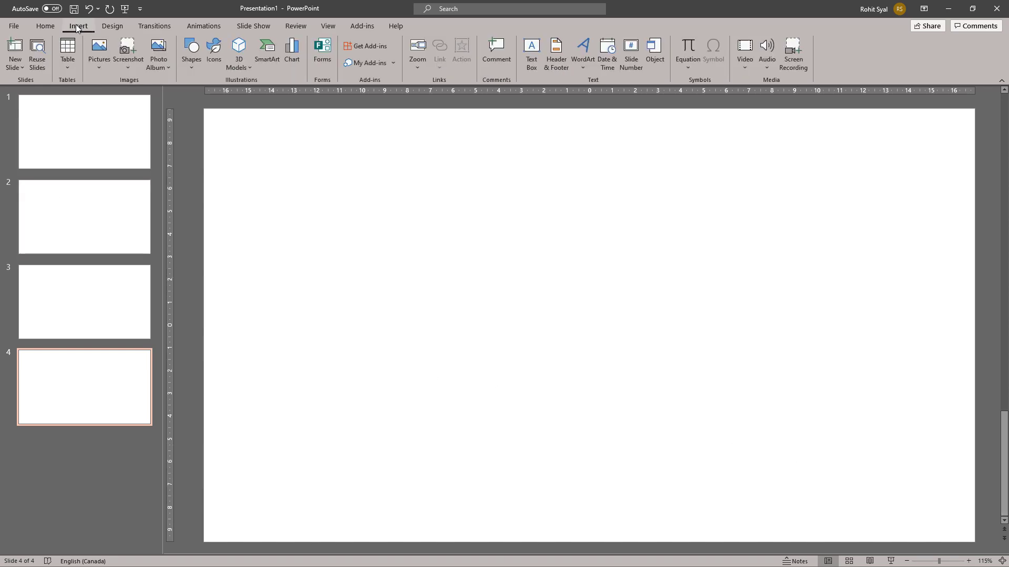
{"action": "left_click", "coordinate": [78, 148]}
{"action": "left_click", "coordinate": [99, 69]}
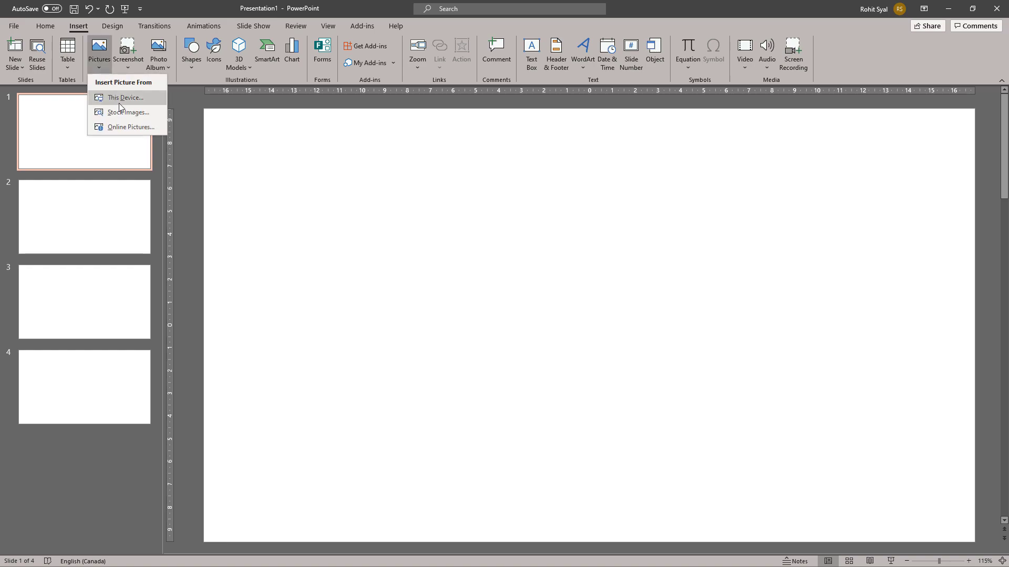
{"action": "left_click", "coordinate": [118, 98]}
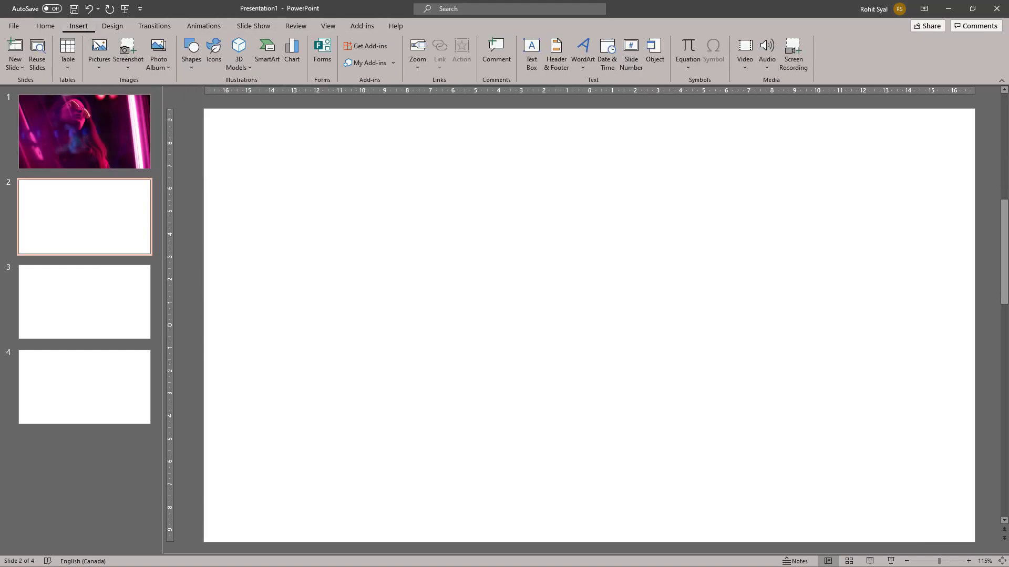
Insert the image Picture 2.jpg from this device on slide 2
{"action": "left_click", "coordinate": [100, 63]}
{"action": "left_click", "coordinate": [106, 96]}
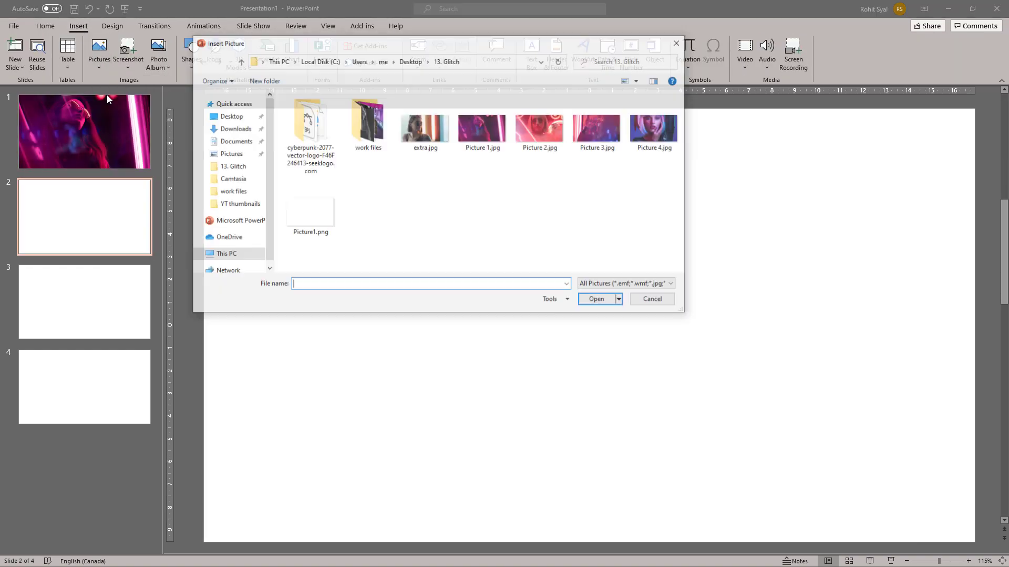
{"action": "double_click", "coordinate": [540, 128]}
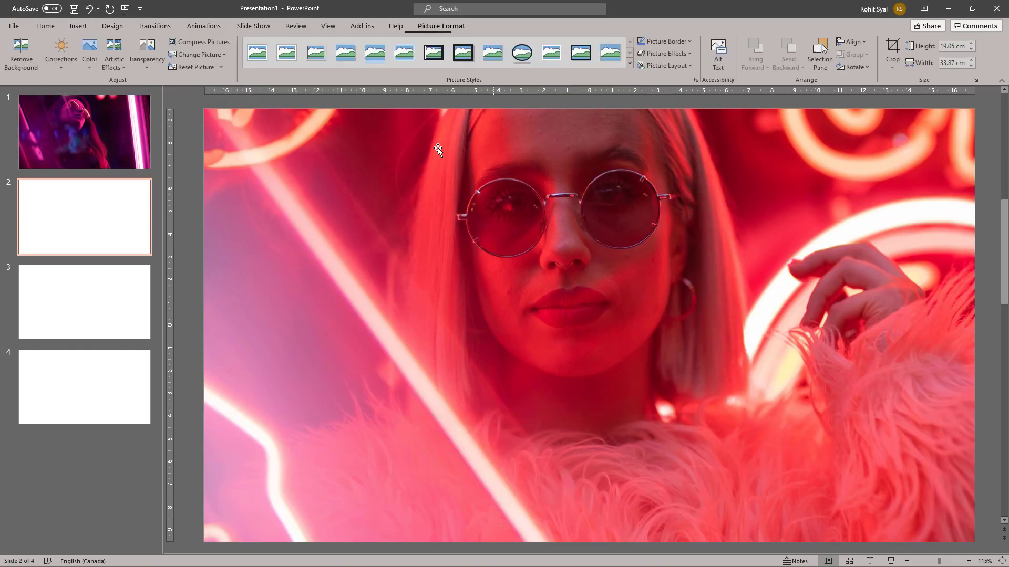
Insert the image Picture 3.jpg from this device on slide 3
{"action": "left_click", "coordinate": [84, 302]}
{"action": "left_click", "coordinate": [78, 26]}
{"action": "left_click", "coordinate": [99, 63]}
{"action": "left_click", "coordinate": [119, 98]}
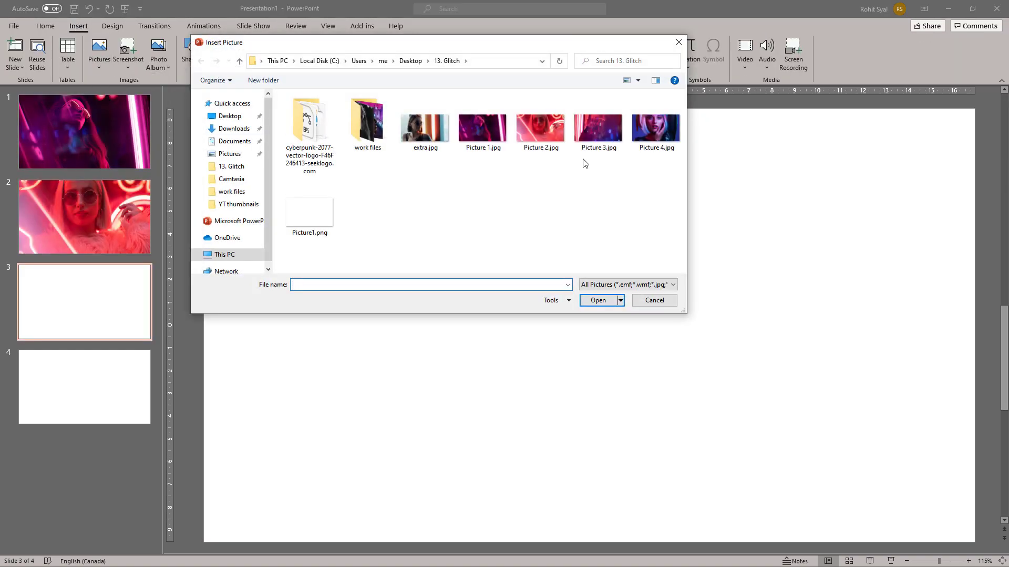
{"action": "double_click", "coordinate": [598, 129]}
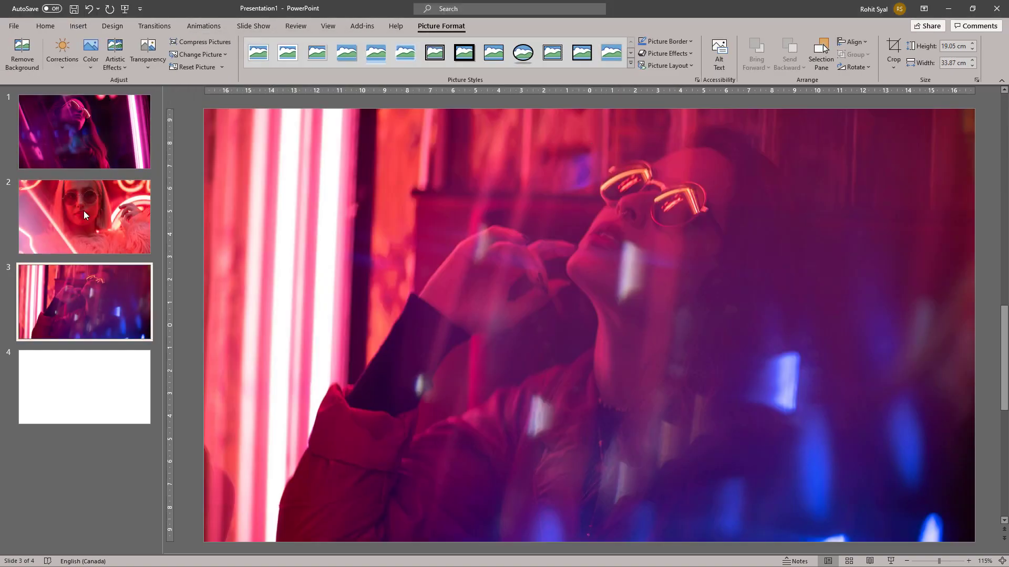
Insert the image Picture 4.jpg from this device on slide 4
{"action": "left_click", "coordinate": [84, 387]}
{"action": "left_click", "coordinate": [79, 26]}
{"action": "left_click", "coordinate": [100, 63]}
{"action": "left_click", "coordinate": [119, 98]}
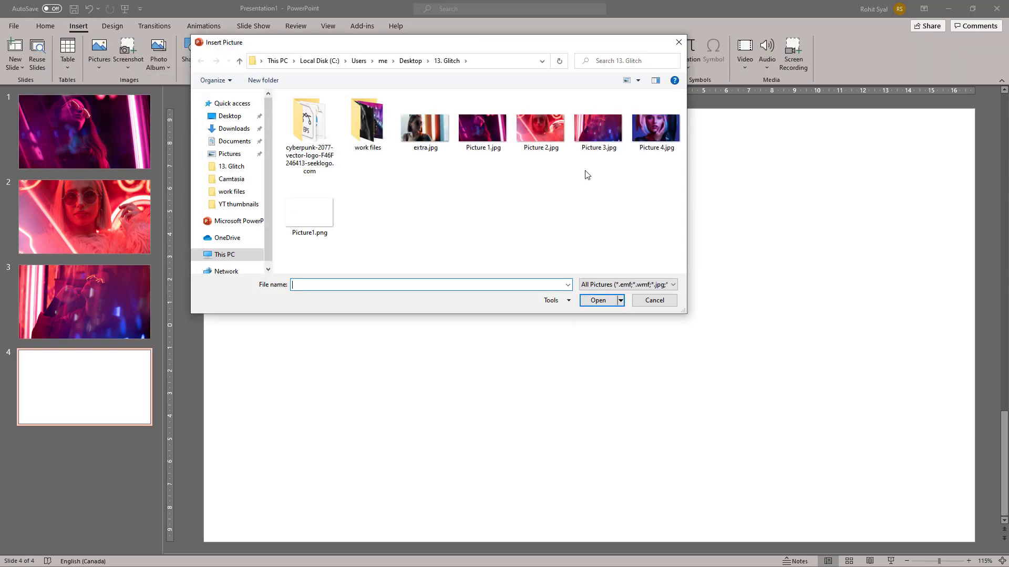
{"action": "double_click", "coordinate": [655, 129]}
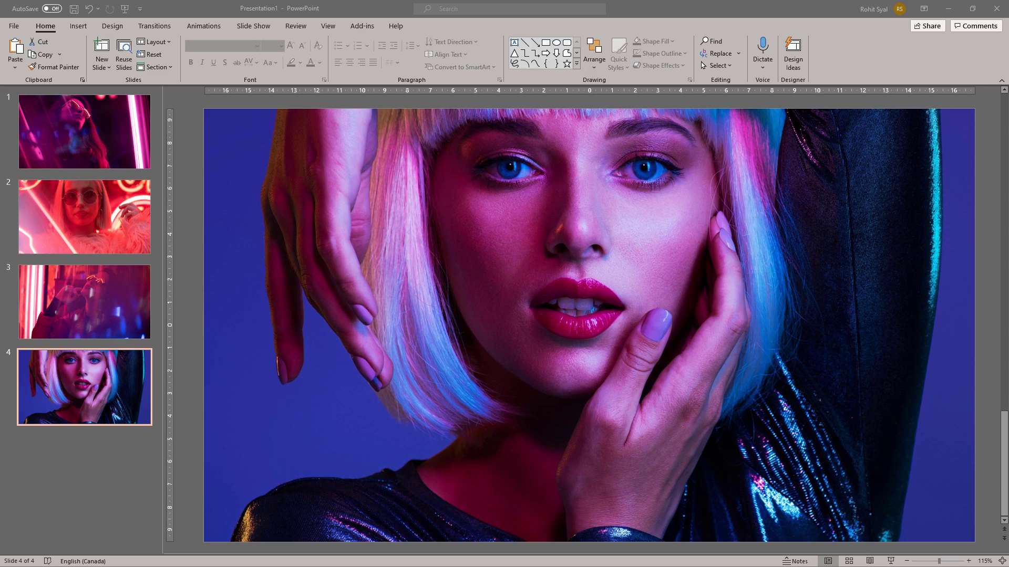
Duplicate the picture on slide 1 and enlarge the copy to about 35.91 × 20.2 cm, extending past the slide edges
{"action": "left_click", "coordinate": [74, 217]}
{"action": "left_click", "coordinate": [78, 298]}
{"action": "left_click", "coordinate": [80, 385]}
{"action": "left_click", "coordinate": [70, 126]}
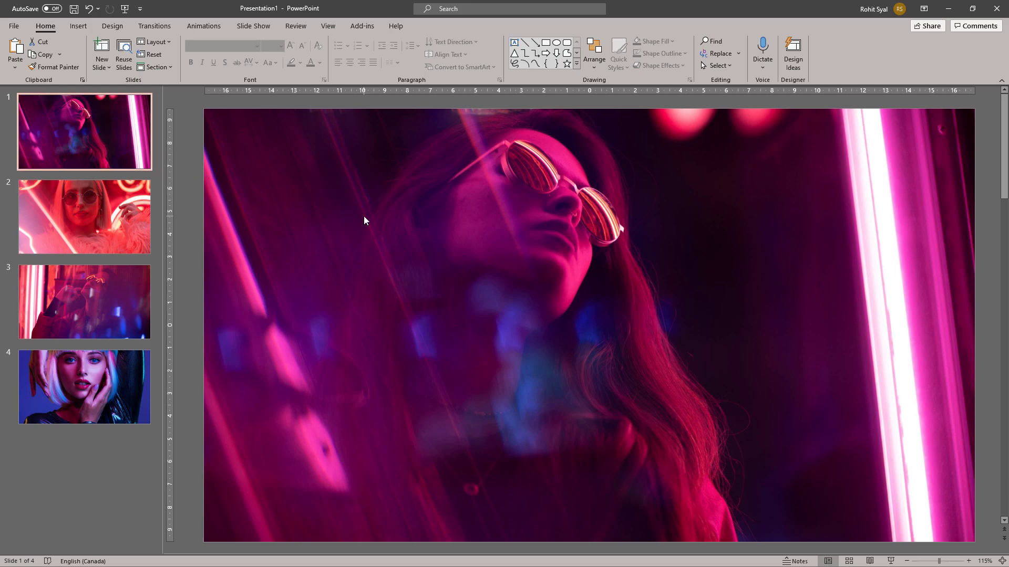
{"action": "scroll", "coordinate": [363, 216], "scroll_direction": "down", "scroll_amount": 4}
{"action": "left_click", "coordinate": [357, 211]}
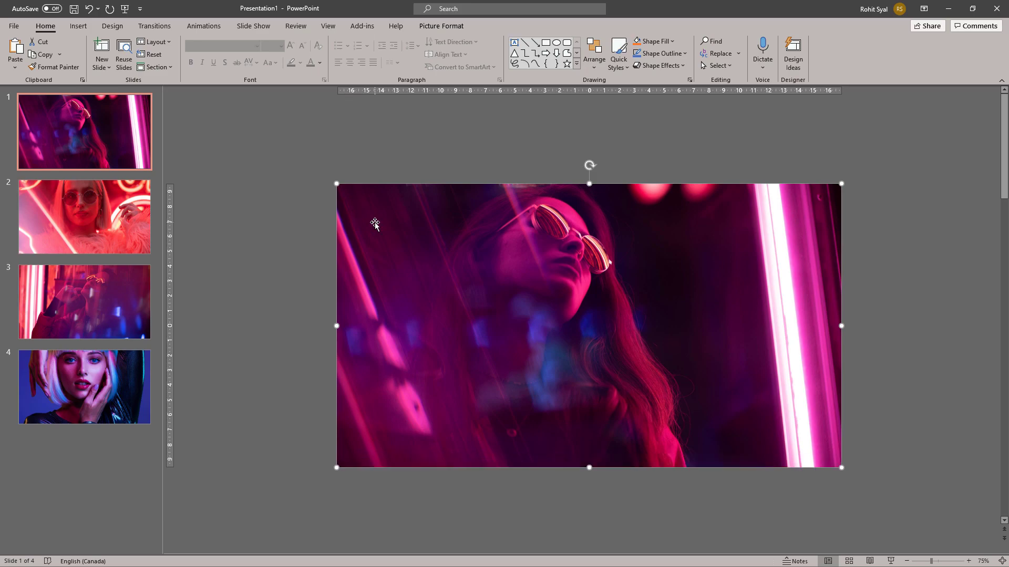
{"action": "key", "text": "ctrl+v"}
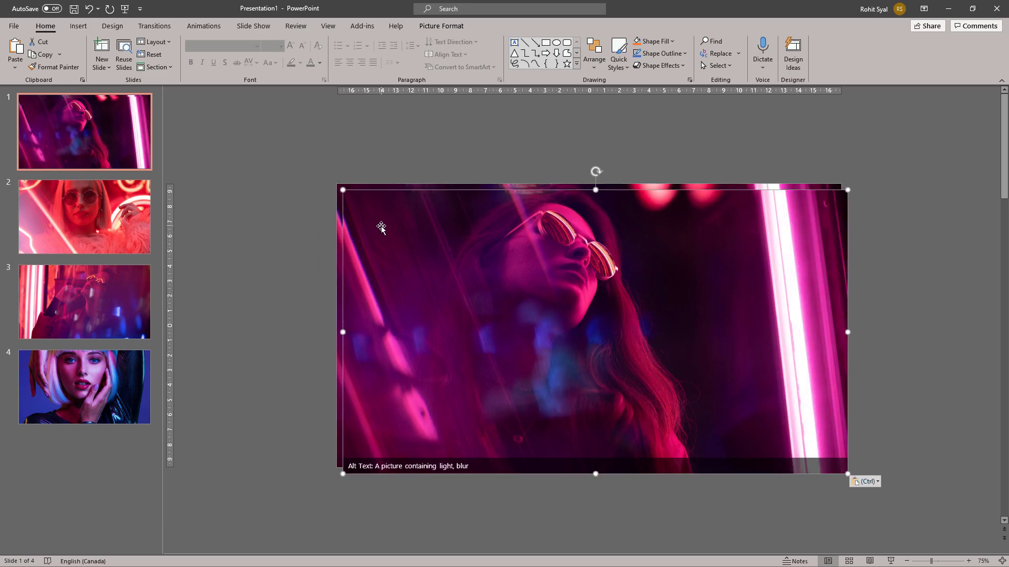
{"action": "left_click_drag", "start_coordinate": [343, 190], "coordinate": [313, 173]}
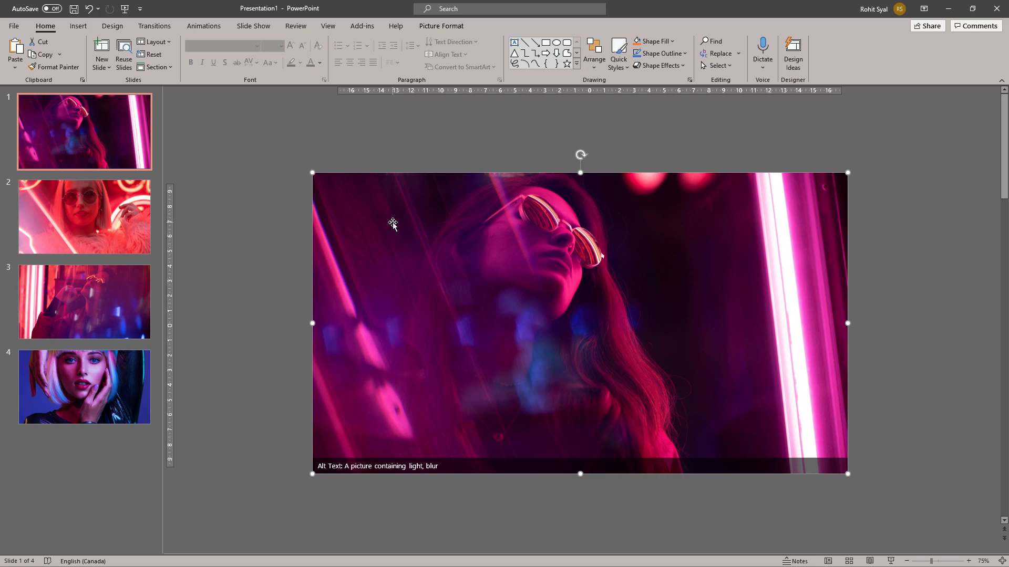
Set the enlarged copy's transparency to 80% and recolor it with the light blue variation
{"action": "double_click", "coordinate": [392, 223]}
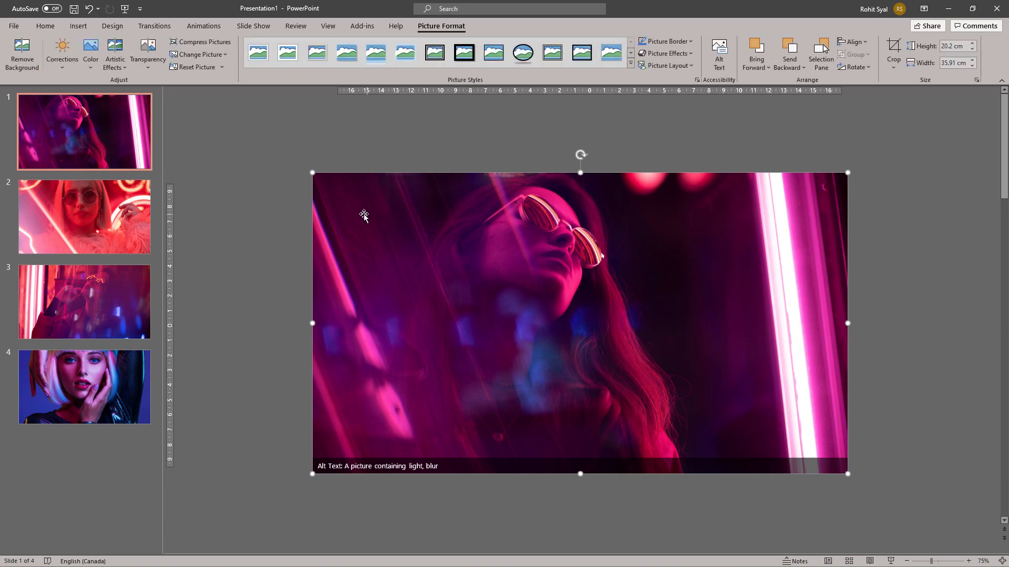
{"action": "left_click", "coordinate": [147, 50]}
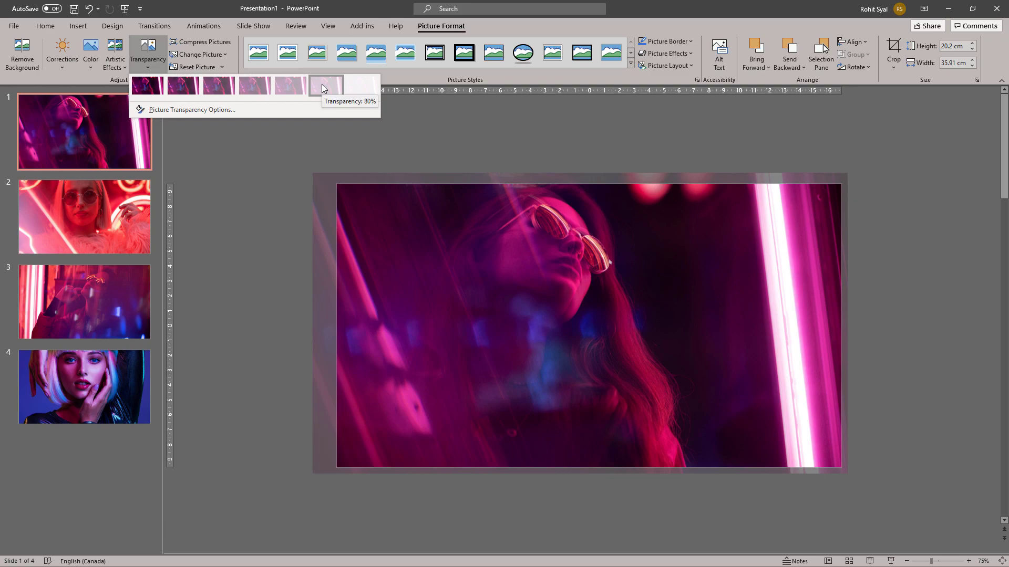
{"action": "left_click", "coordinate": [321, 85]}
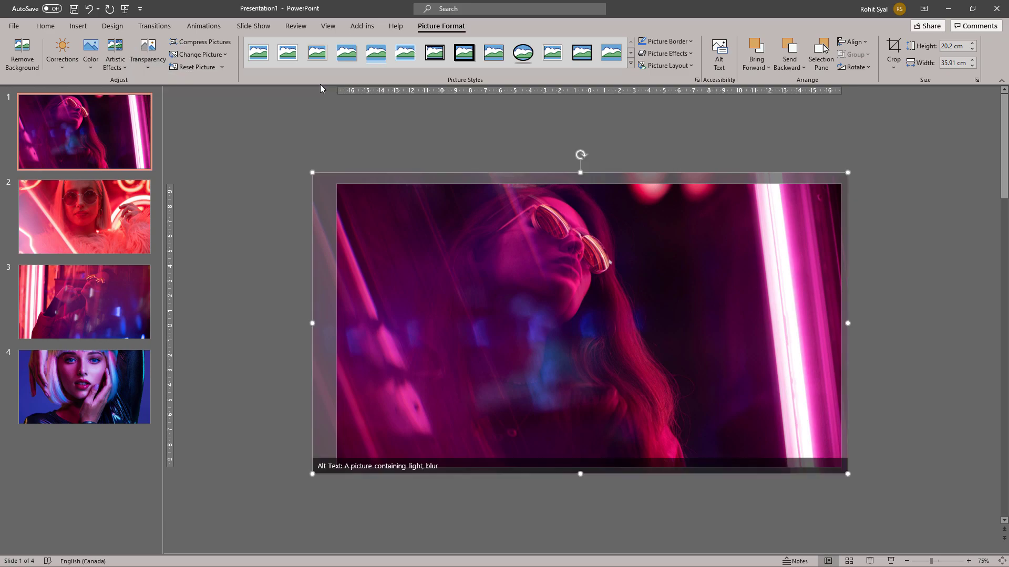
{"action": "left_click", "coordinate": [89, 64]}
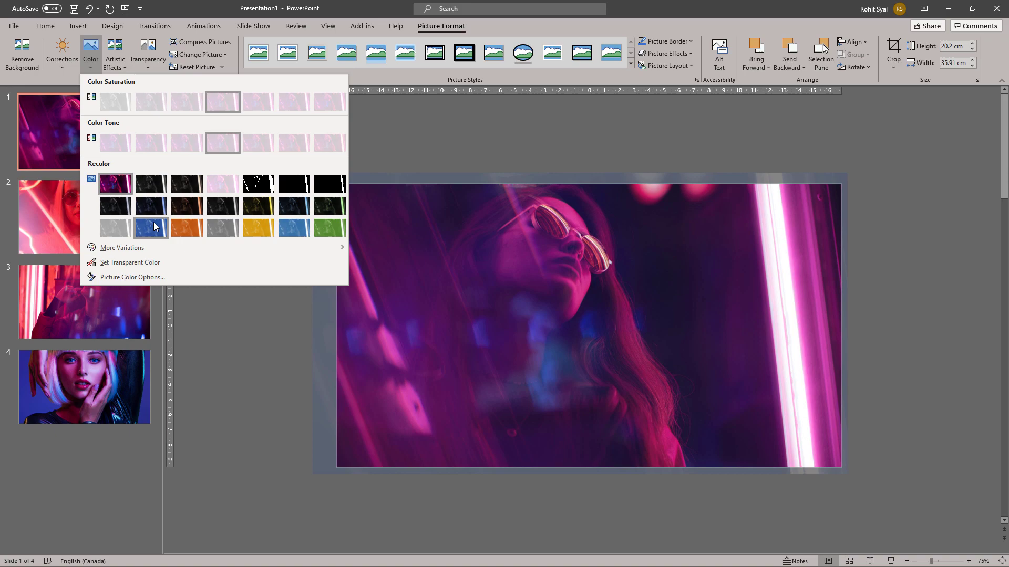
{"action": "key", "text": "Escape"}
Shrink the blue overlay to about 35.83 × 20.16 cm and place it over the slide, shifted slightly to the right
{"action": "left_click_drag", "start_coordinate": [460, 270], "coordinate": [463, 273]}
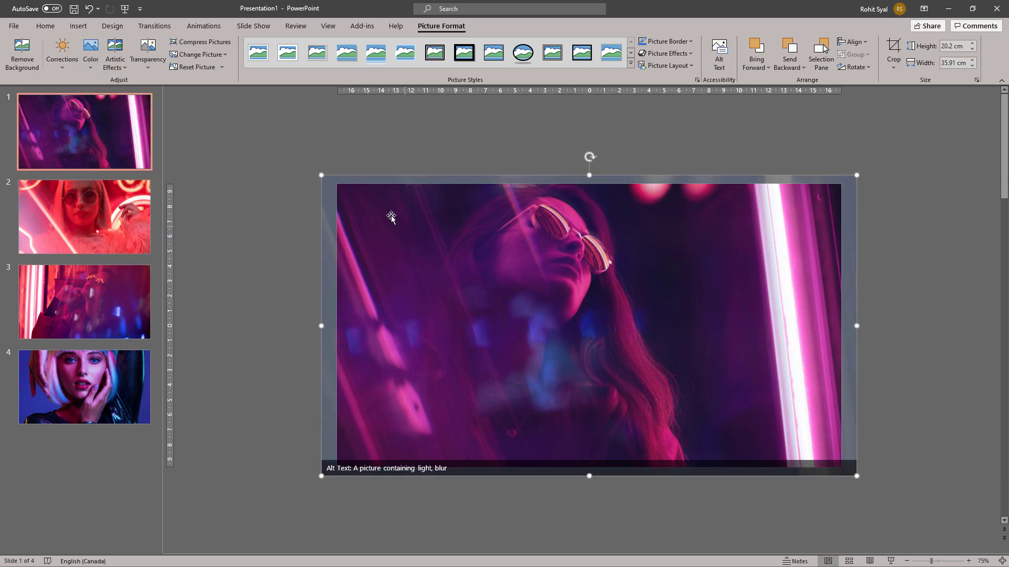
{"action": "left_click_drag", "start_coordinate": [322, 175], "coordinate": [325, 178]}
{"action": "left_click_drag", "start_coordinate": [415, 289], "coordinate": [425, 291]}
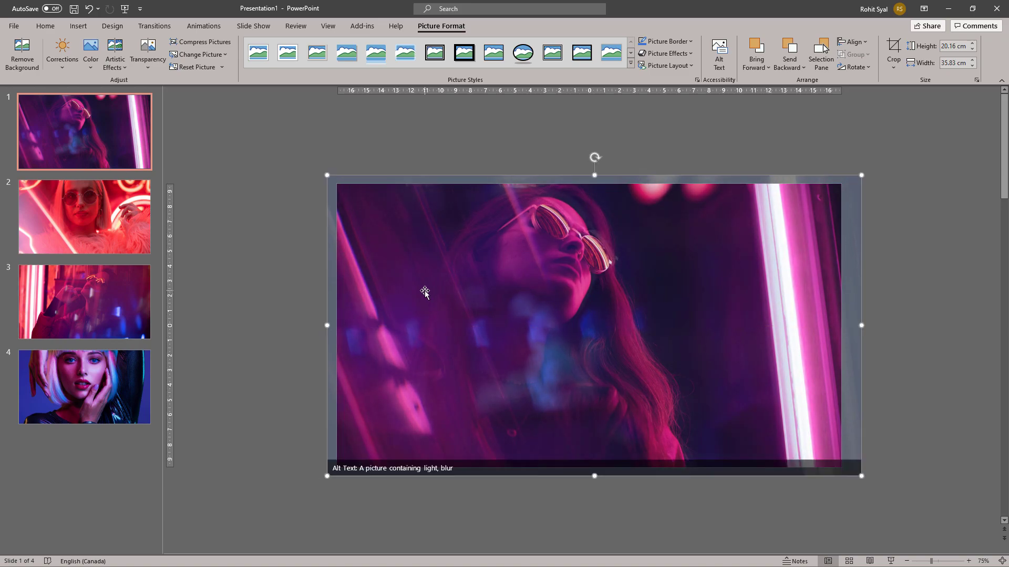
Make the blue overlay picture more opaque by applying the next lower transparency preset
{"action": "left_click", "coordinate": [148, 52]}
{"action": "left_click", "coordinate": [284, 85]}
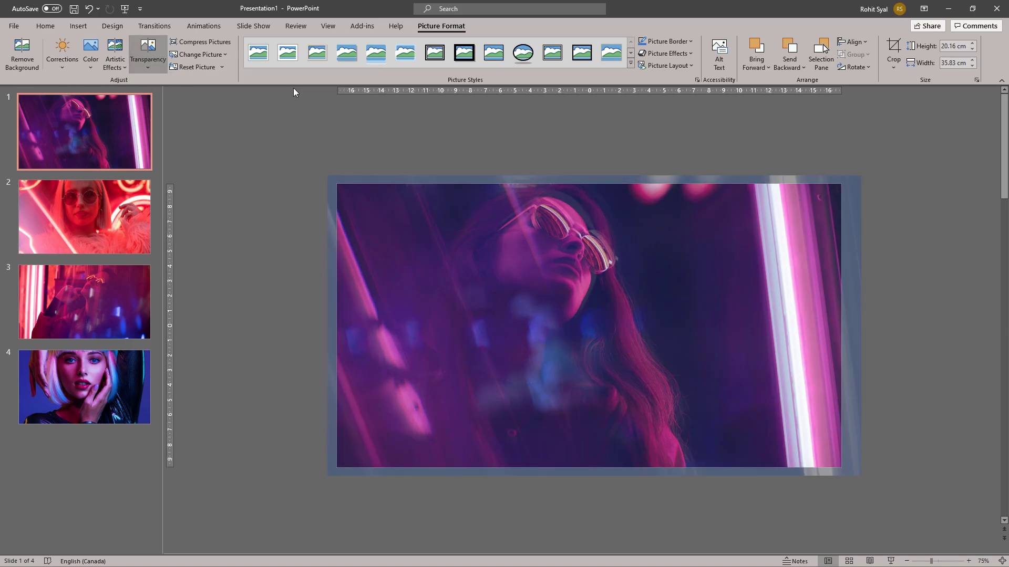
{"action": "left_click", "coordinate": [445, 237]}
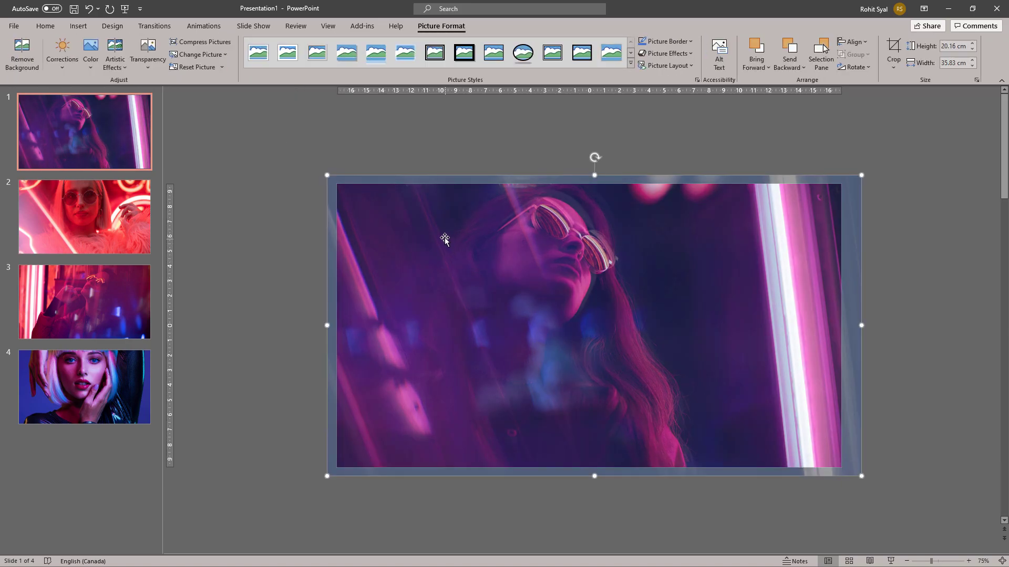
Apply the Appear entrance animation to the blue overlay picture and display the list of slide animations
{"action": "left_click", "coordinate": [204, 25]}
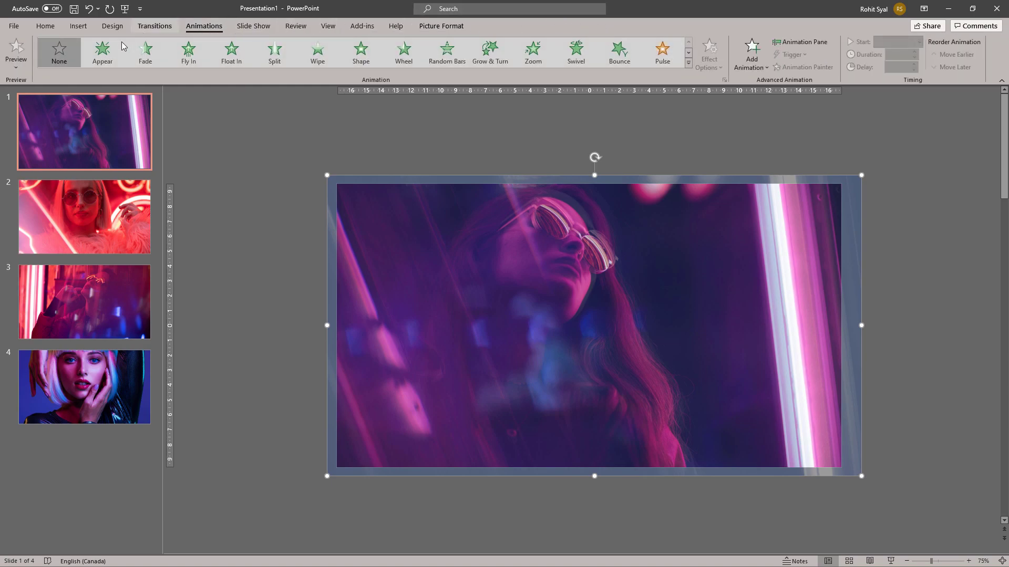
{"action": "left_click", "coordinate": [98, 60]}
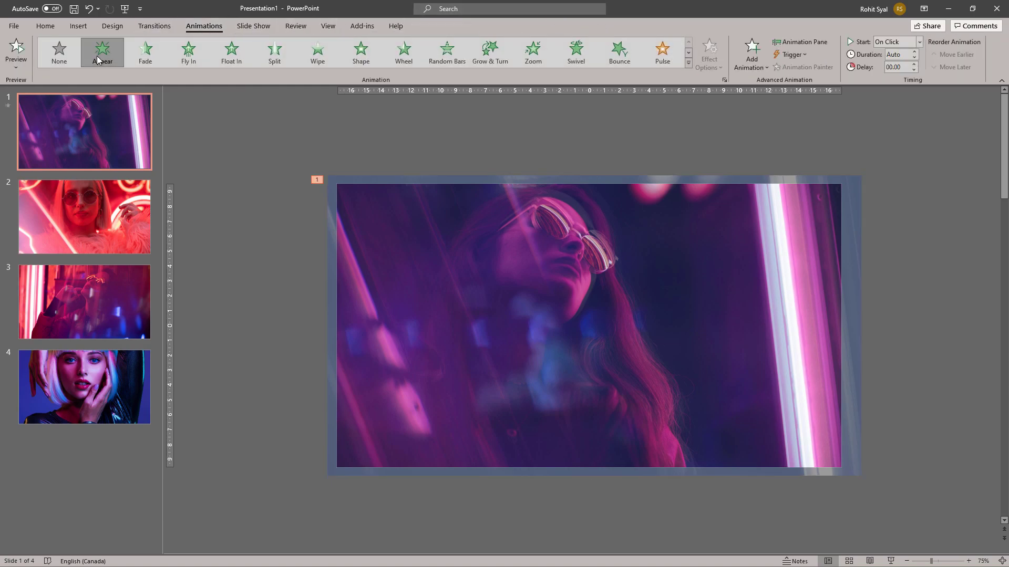
{"action": "left_click", "coordinate": [810, 41]}
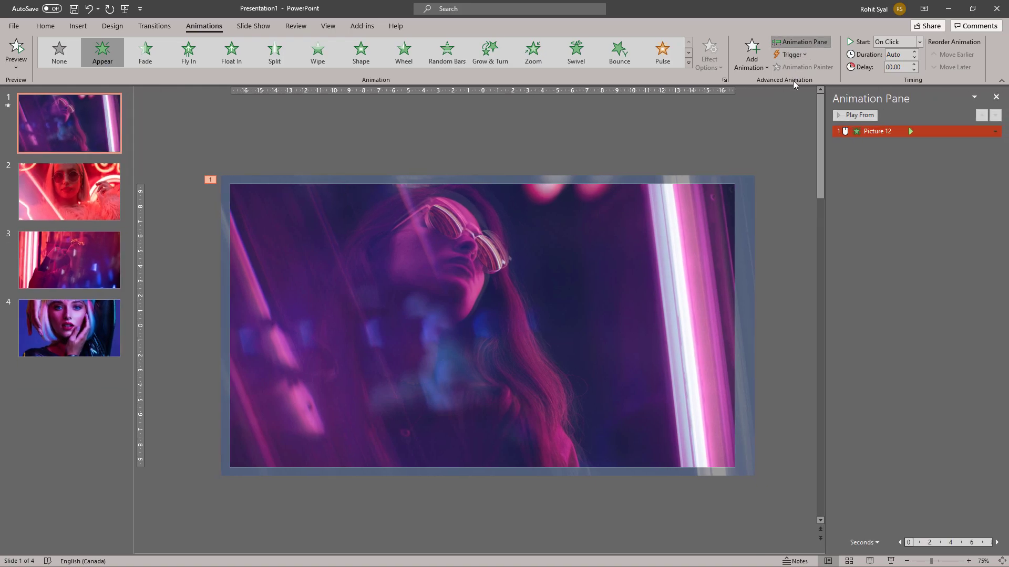
Add a Blink emphasis effect to the overlay picture in addition to its Appear animation
{"action": "left_click", "coordinate": [746, 65]}
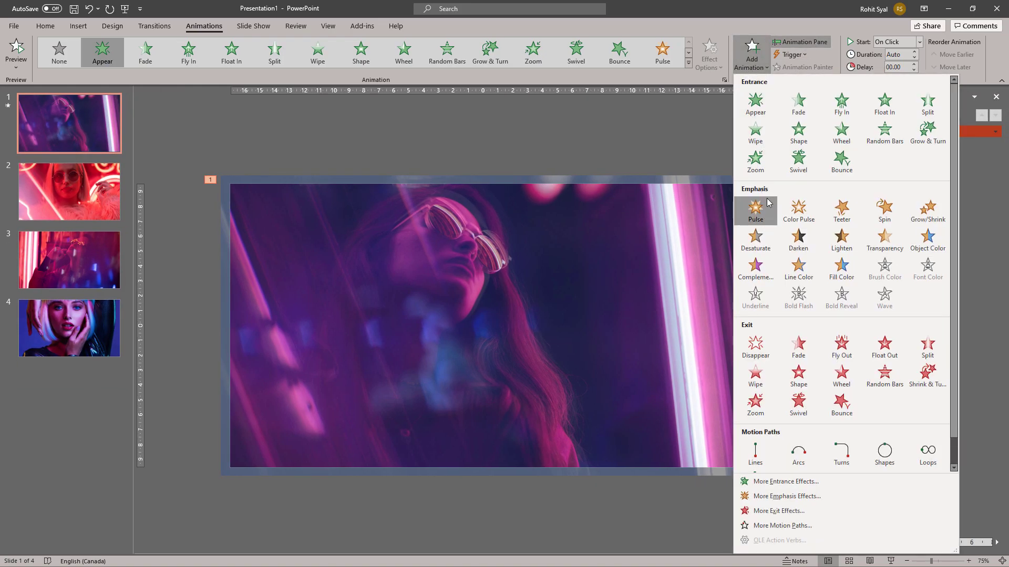
{"action": "left_click", "coordinate": [777, 496]}
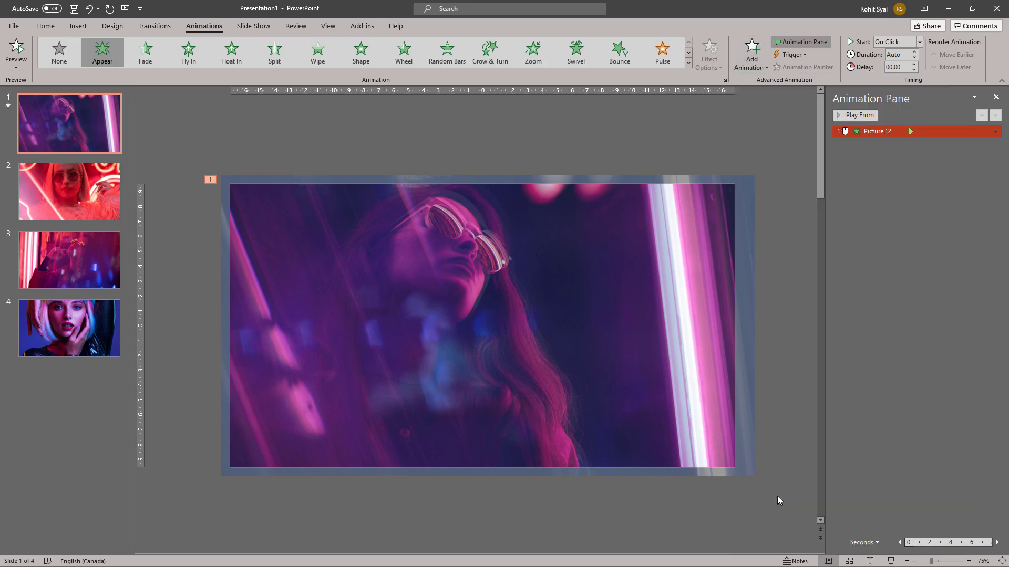
{"action": "left_click", "coordinate": [453, 355]}
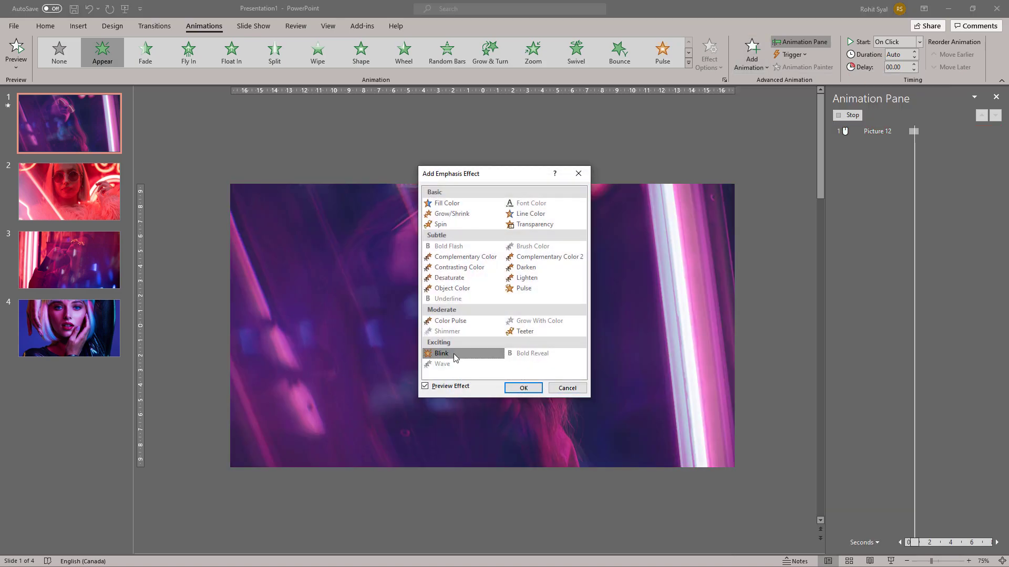
{"action": "left_click", "coordinate": [524, 388]}
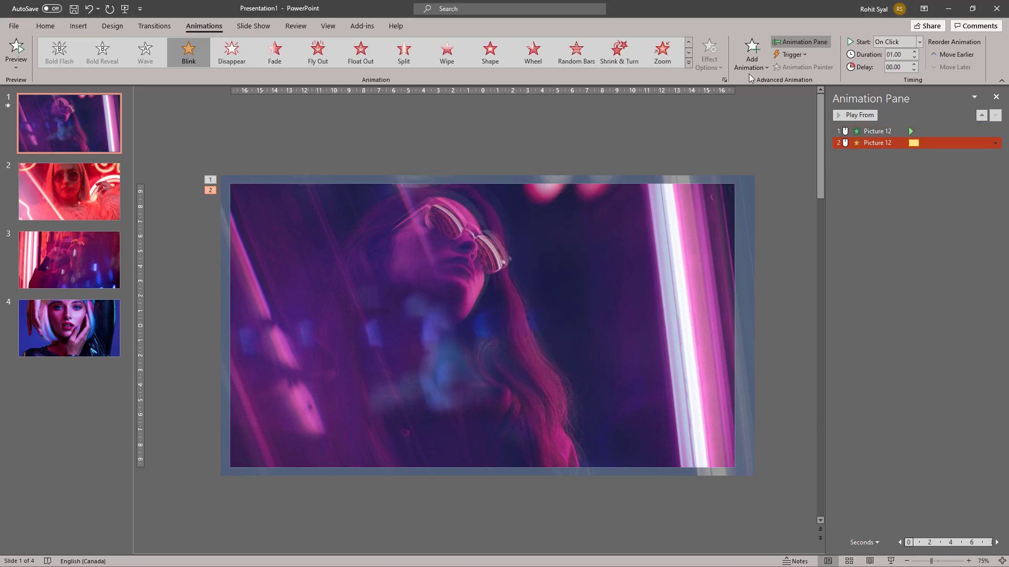
Add a second Blink emphasis effect to the same overlay picture
{"action": "left_click", "coordinate": [749, 68]}
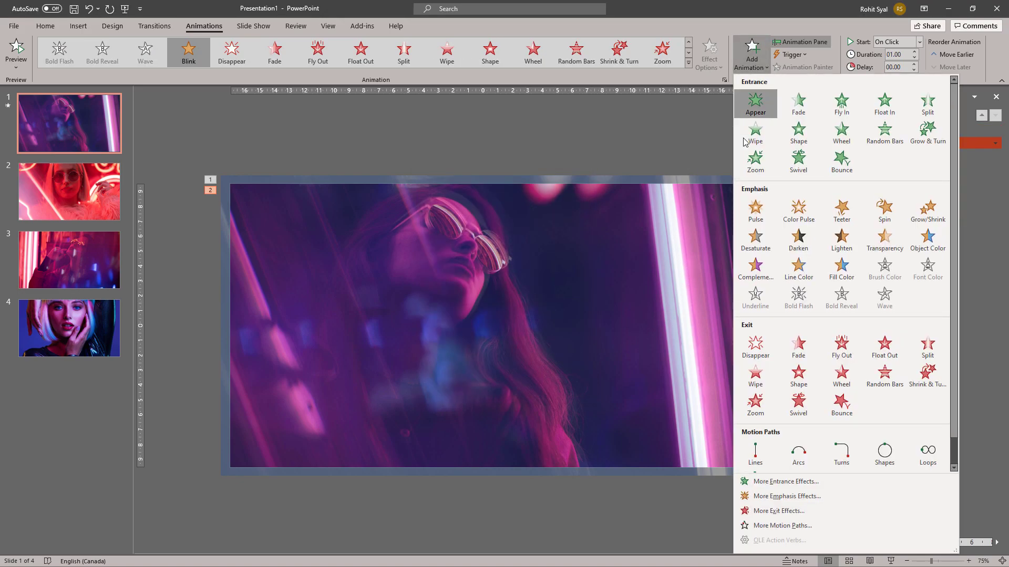
{"action": "left_click", "coordinate": [776, 497]}
{"action": "left_click", "coordinate": [454, 353]}
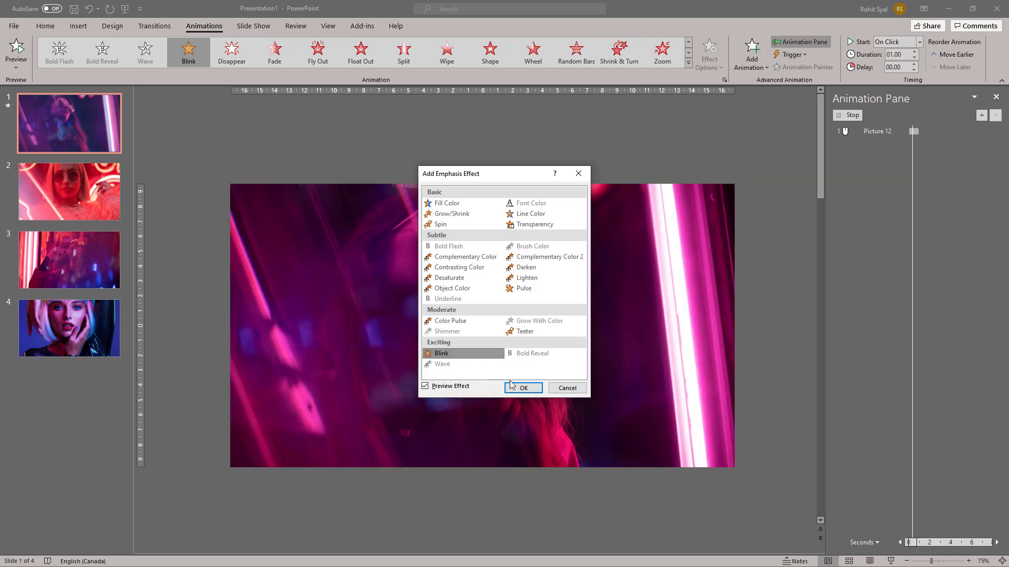
{"action": "left_click", "coordinate": [520, 388]}
{"action": "left_click", "coordinate": [875, 246]}
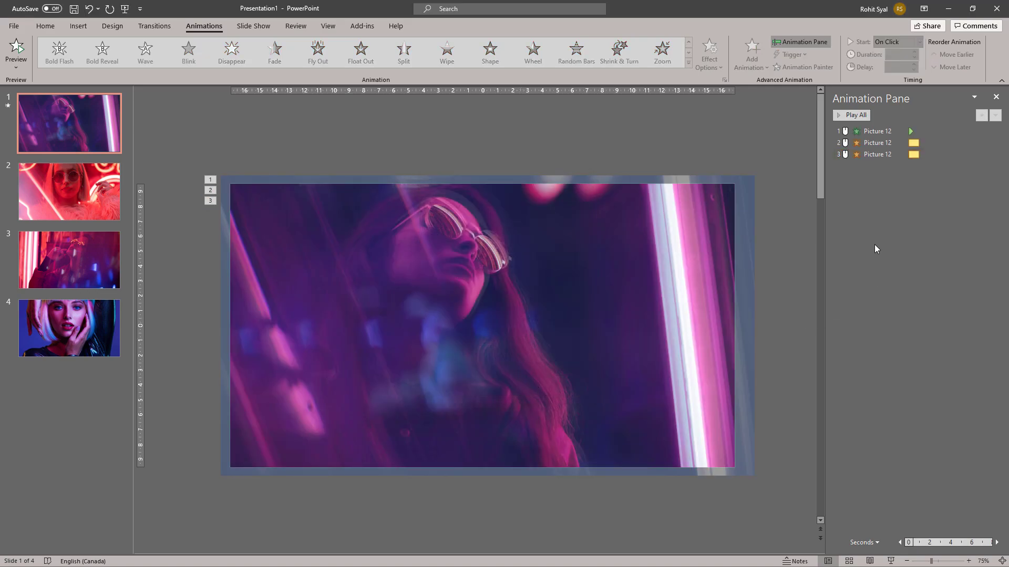
Set all three overlay animations to start With Previous
{"action": "left_click", "coordinate": [866, 133]}
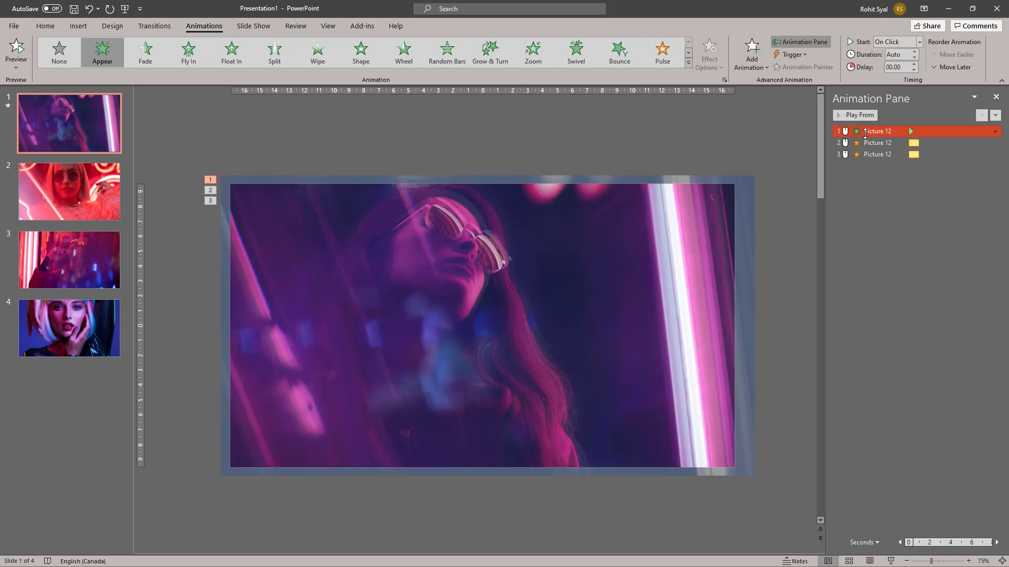
{"action": "left_click", "coordinate": [867, 144], "text": "ctrl"}
{"action": "left_click", "coordinate": [871, 154], "text": "ctrl"}
{"action": "right_click", "coordinate": [885, 144]}
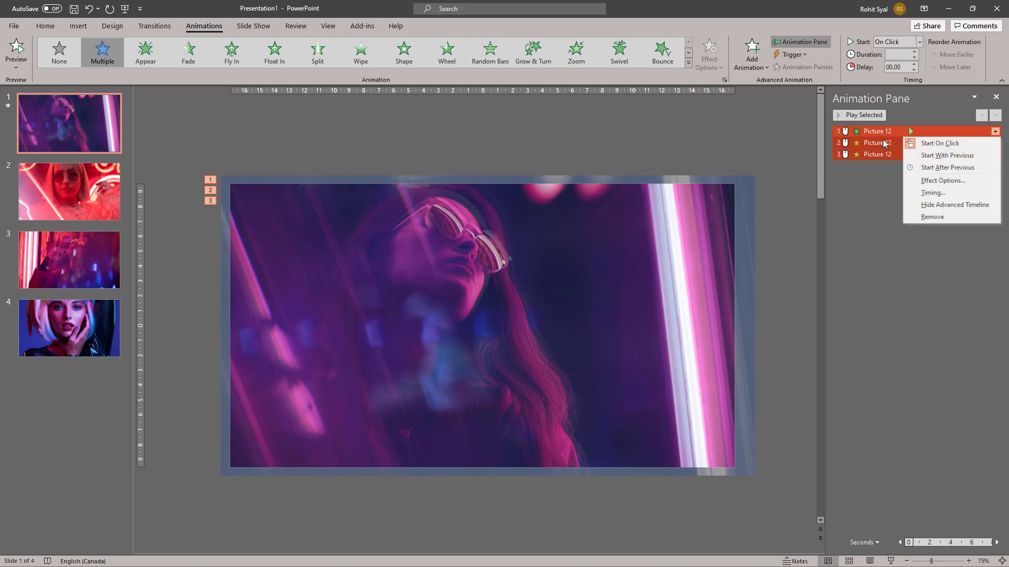
{"action": "left_click", "coordinate": [938, 155]}
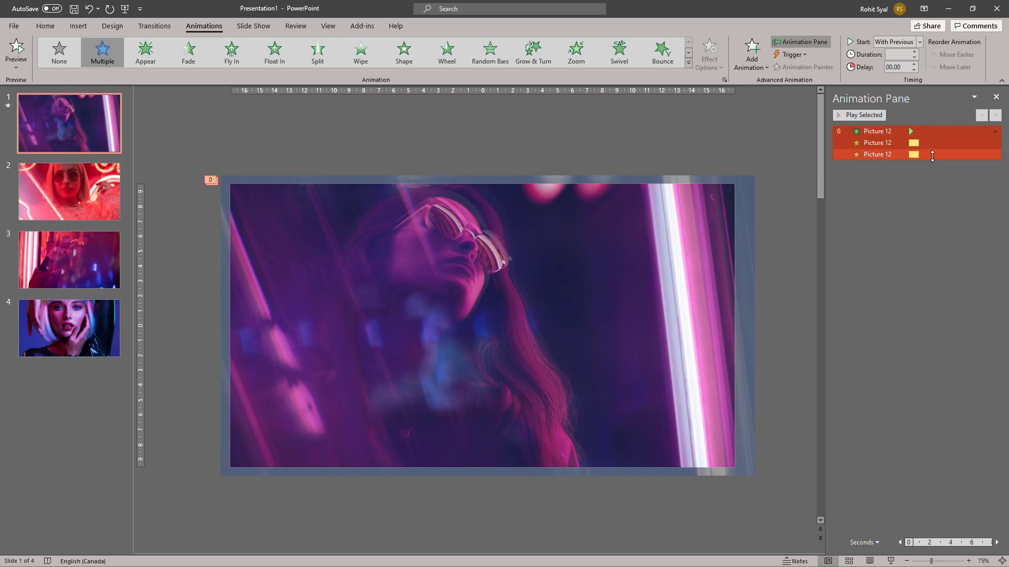
Set the duration of both Blink effects to 0.25 seconds
{"action": "left_click", "coordinate": [882, 146]}
{"action": "left_click", "coordinate": [913, 58]}
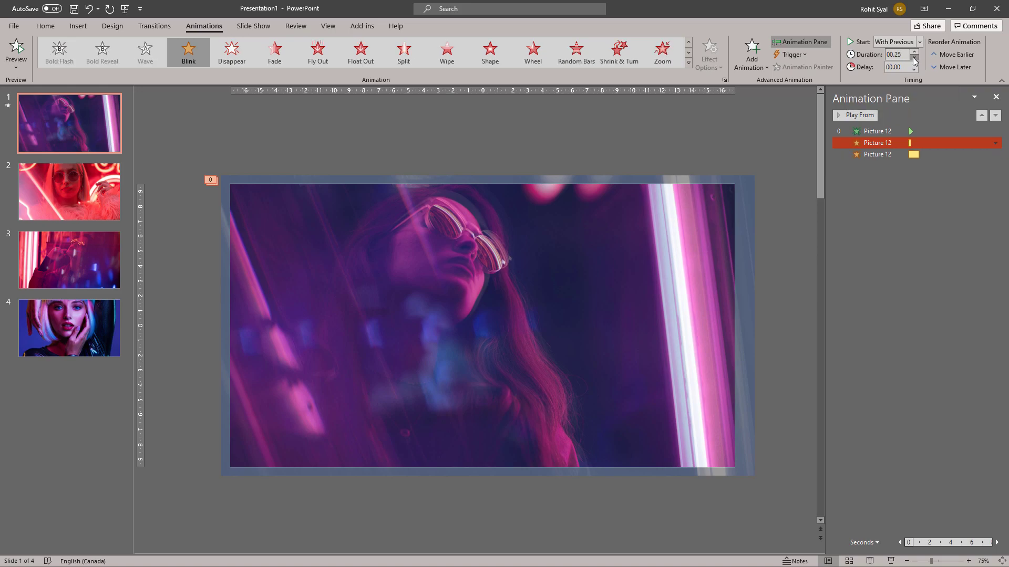
{"action": "left_click", "coordinate": [901, 154]}
{"action": "left_click", "coordinate": [914, 58]}
{"action": "left_click", "coordinate": [913, 58]}
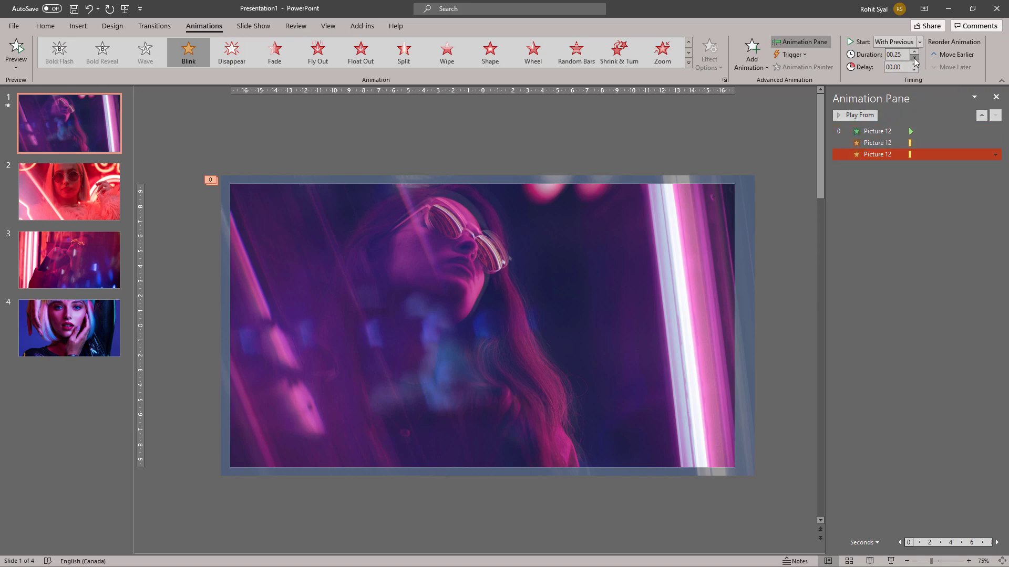
Set the delay of the first Blink to 0.25 seconds and of the second Blink to 0.50 seconds
{"action": "left_click", "coordinate": [913, 66]}
{"action": "left_click", "coordinate": [886, 142]}
{"action": "left_click", "coordinate": [916, 64]}
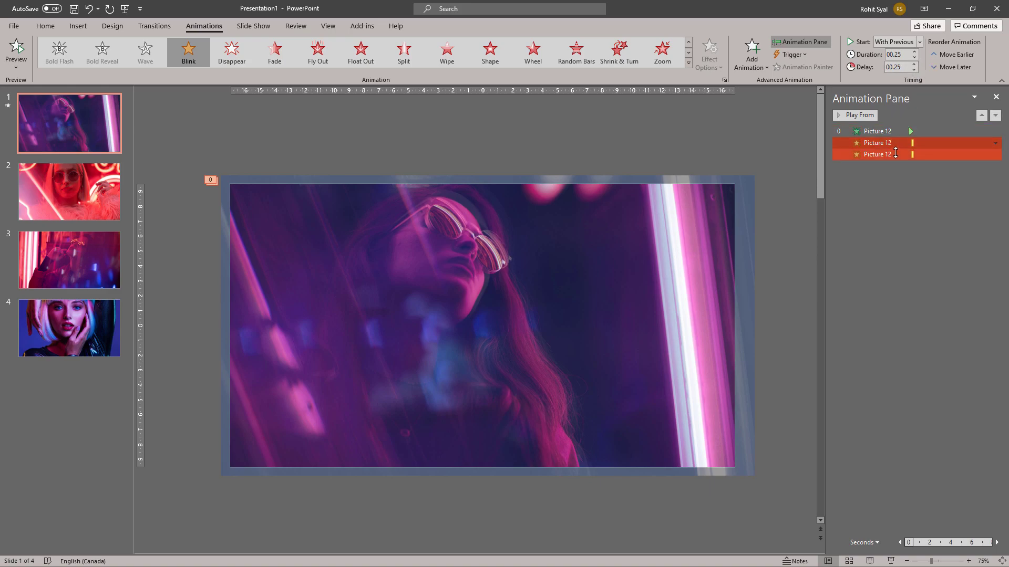
{"action": "left_click", "coordinate": [896, 154]}
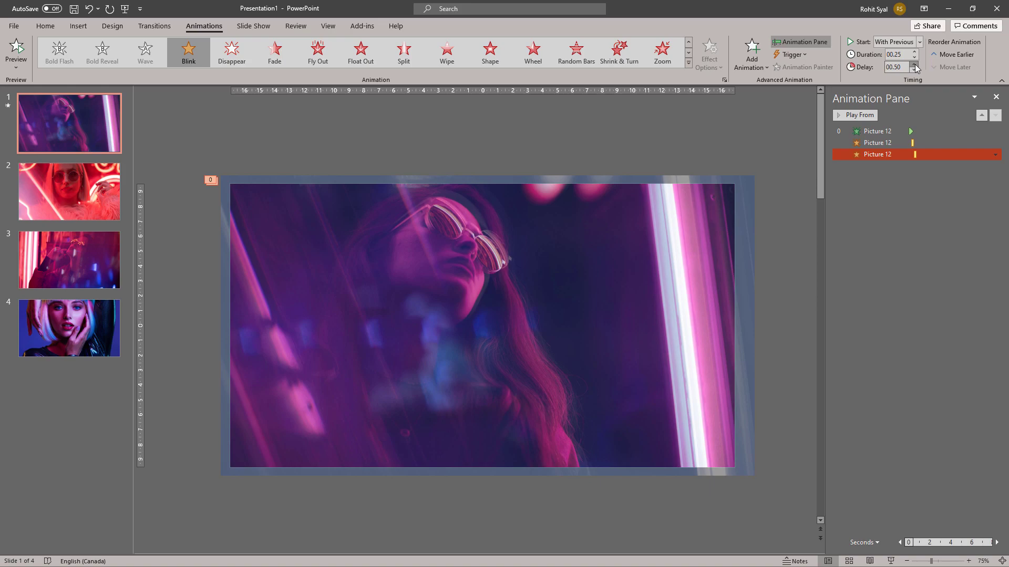
Play the overlay picture's animations on slide 1 to check their timing
{"action": "left_click", "coordinate": [846, 115]}
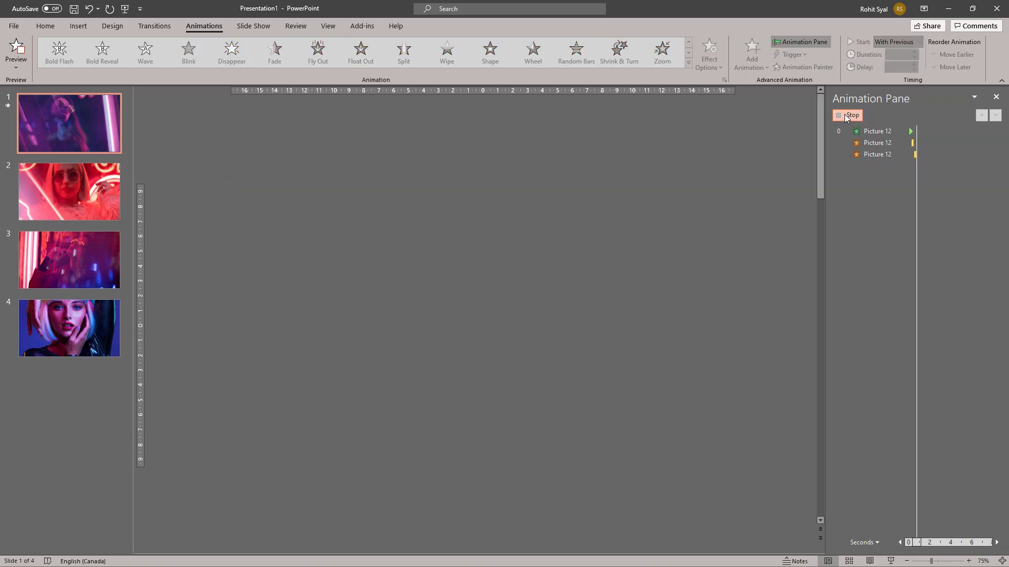
{"action": "left_click", "coordinate": [847, 117]}
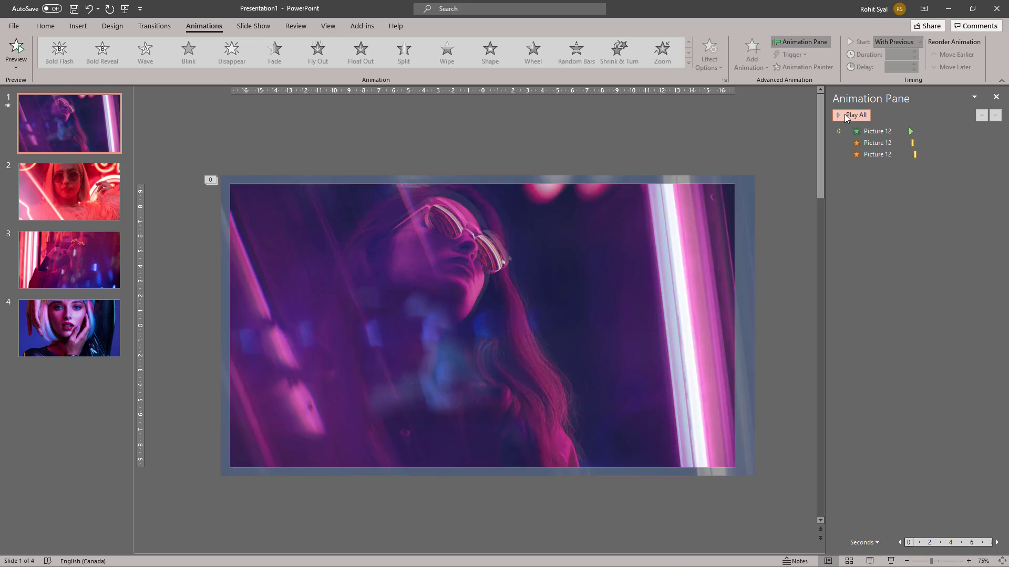
Duplicate the blue animated overlay picture on slide 1 and recolor the copy orange
{"action": "left_click", "coordinate": [261, 196]}
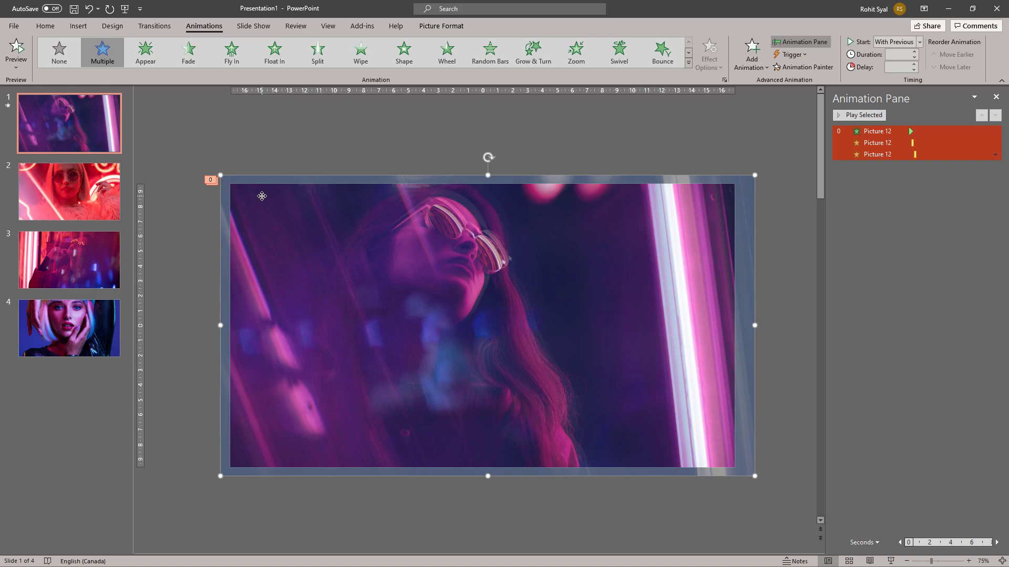
{"action": "key", "text": "ctrl+c"}
{"action": "key", "text": "ctrl+v"}
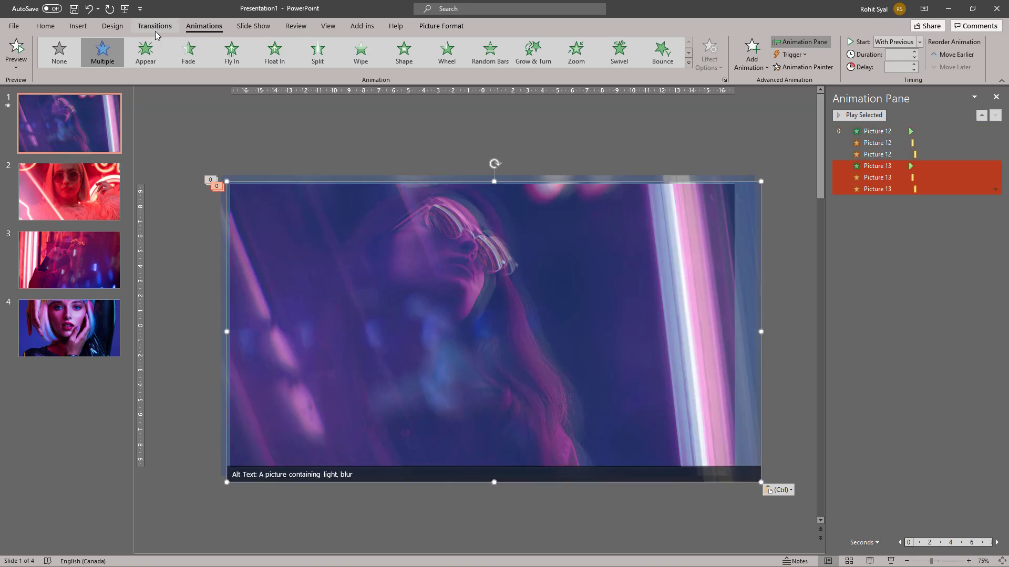
{"action": "left_click", "coordinate": [441, 26]}
{"action": "left_click", "coordinate": [90, 52]}
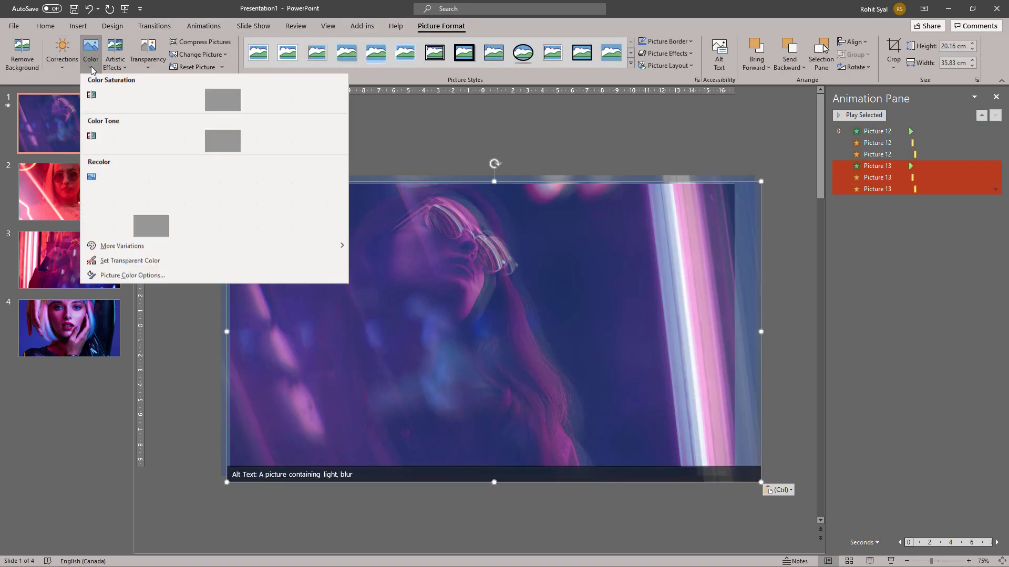
{"action": "left_click", "coordinate": [182, 225]}
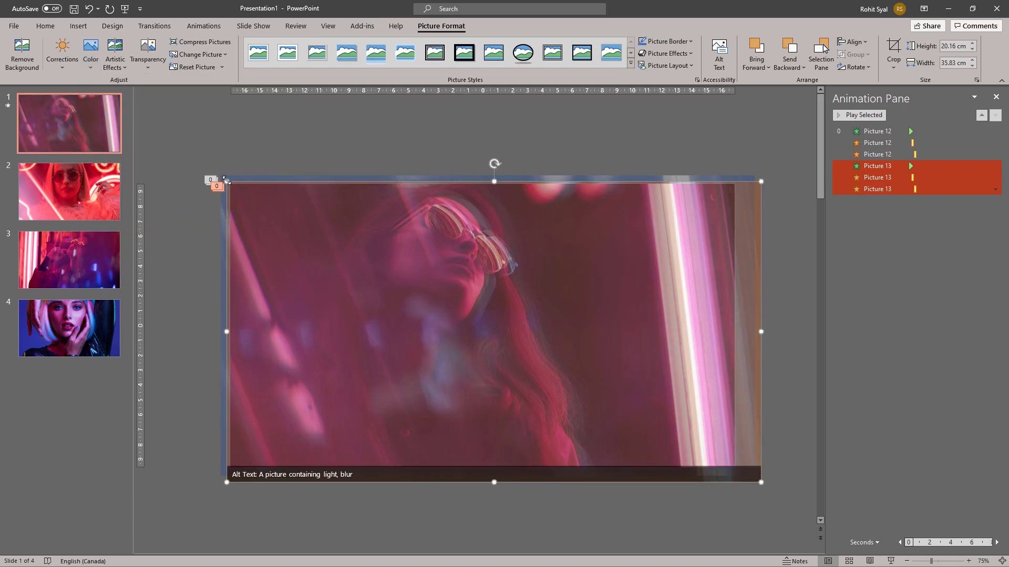
Enlarge the orange overlay to about 20.58 × 36.58 cm and shift it slightly down and right of the blue overlay
{"action": "left_click_drag", "start_coordinate": [225, 181], "coordinate": [216, 175]}
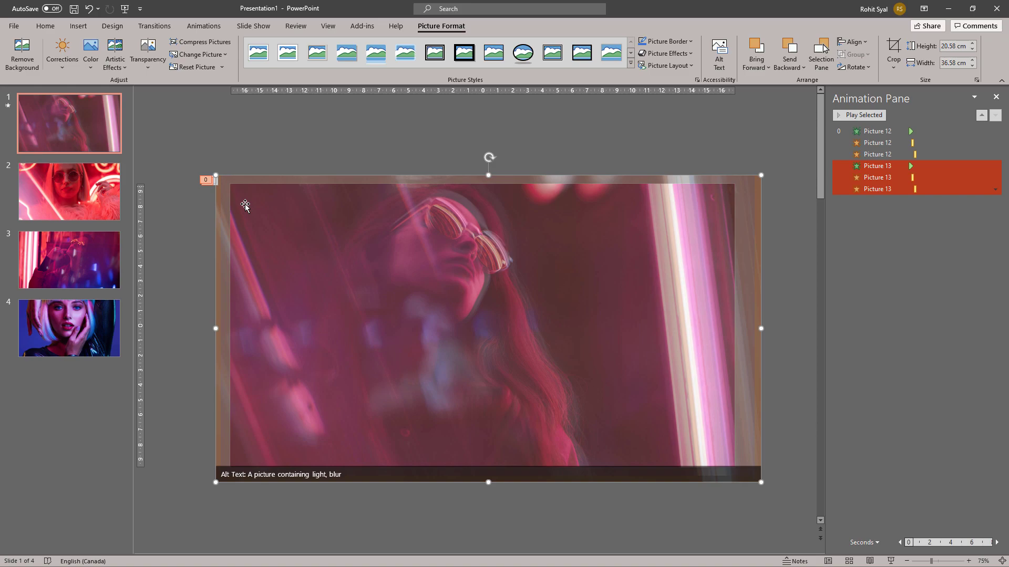
{"action": "left_click_drag", "start_coordinate": [332, 283], "coordinate": [334, 288]}
{"action": "left_click", "coordinate": [470, 155]}
{"action": "left_click", "coordinate": [542, 267]}
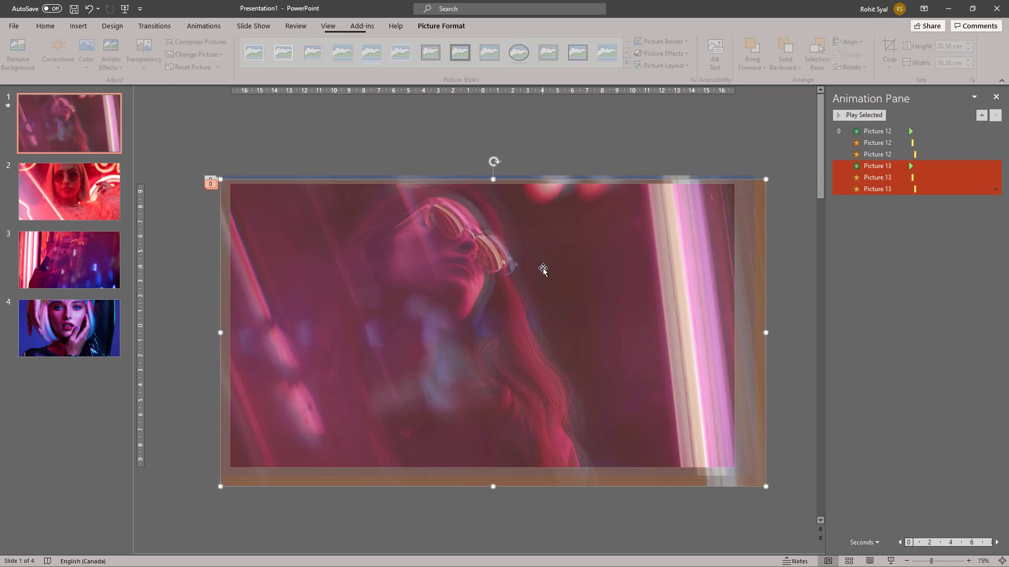
Set the orange overlay's Appear and two Blink delays to 0.75, 1.00 and 1.25 seconds, and preview the slide's animations
{"action": "left_click", "coordinate": [873, 167]}
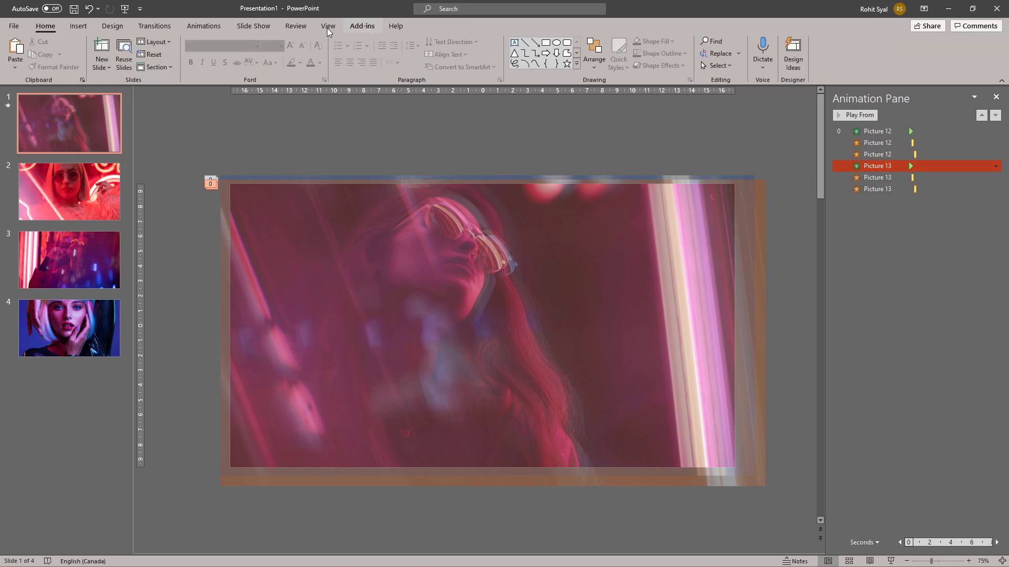
{"action": "left_click", "coordinate": [203, 25]}
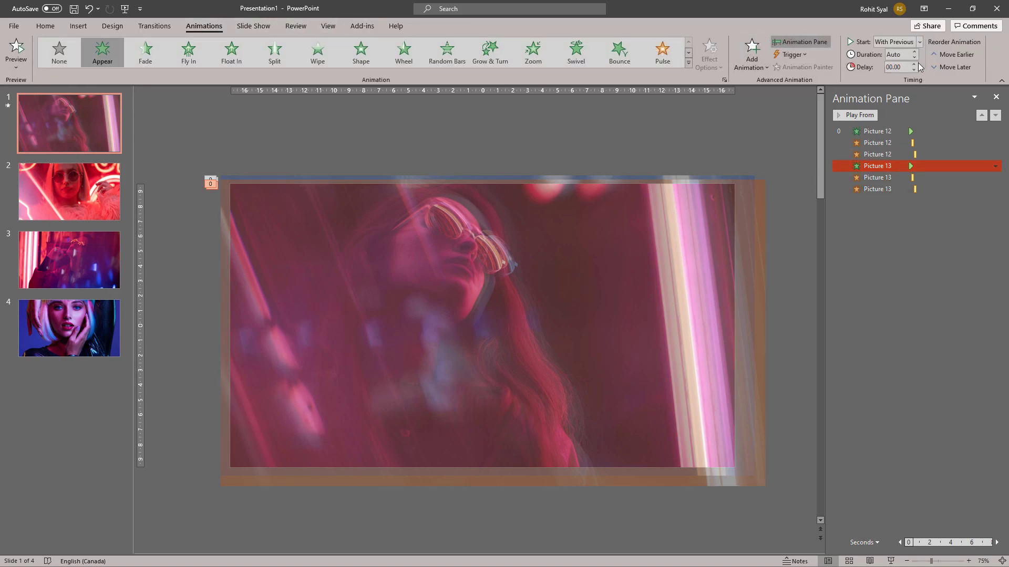
{"action": "left_click", "coordinate": [914, 65]}
{"action": "left_click", "coordinate": [914, 65]}
{"action": "left_click", "coordinate": [914, 65]}
{"action": "left_click", "coordinate": [888, 178]}
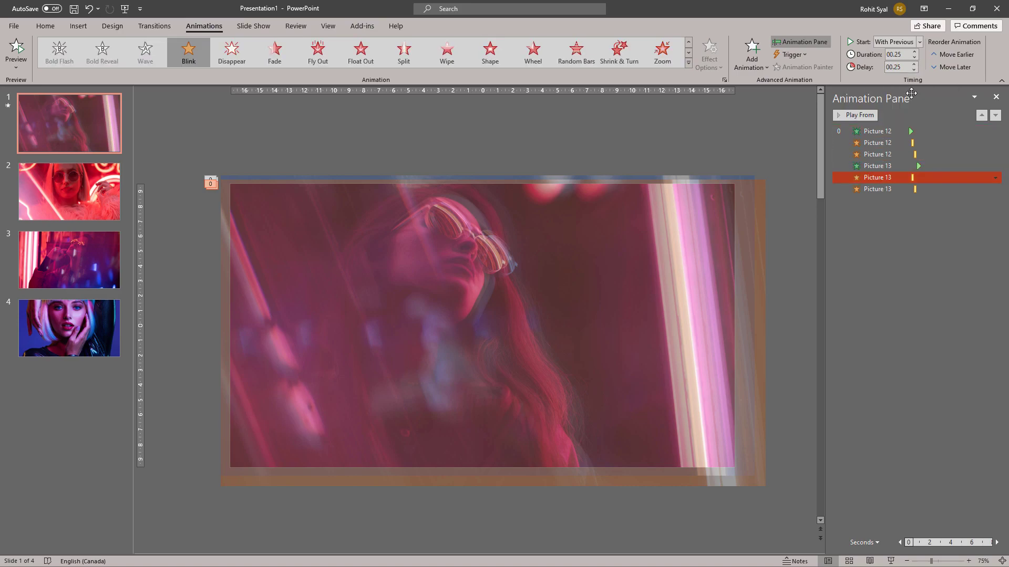
{"action": "left_click", "coordinate": [914, 66]}
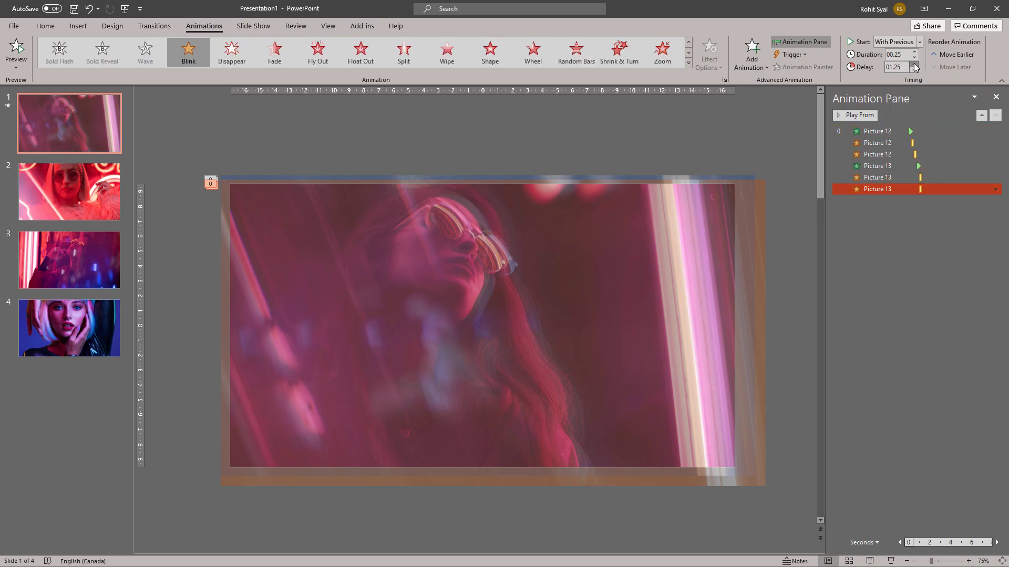
{"action": "left_click", "coordinate": [850, 114]}
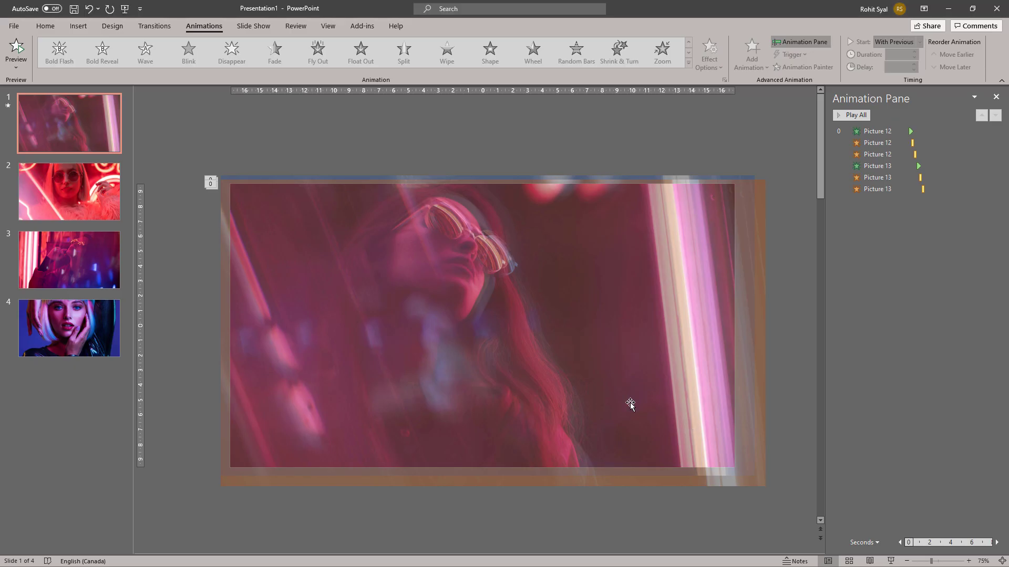
Duplicate slide 2
{"action": "left_click", "coordinate": [111, 206]}
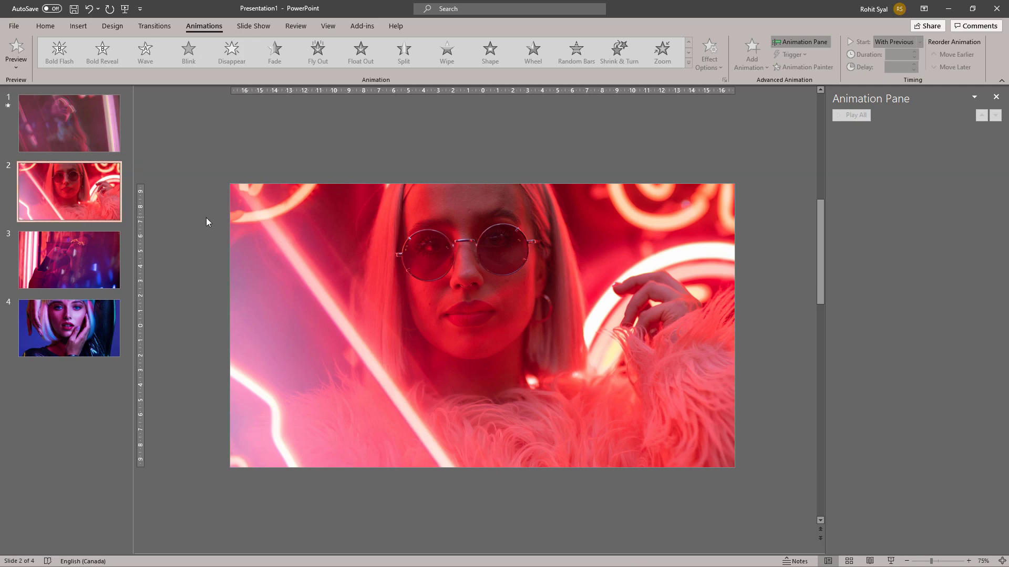
{"action": "left_click", "coordinate": [278, 229]}
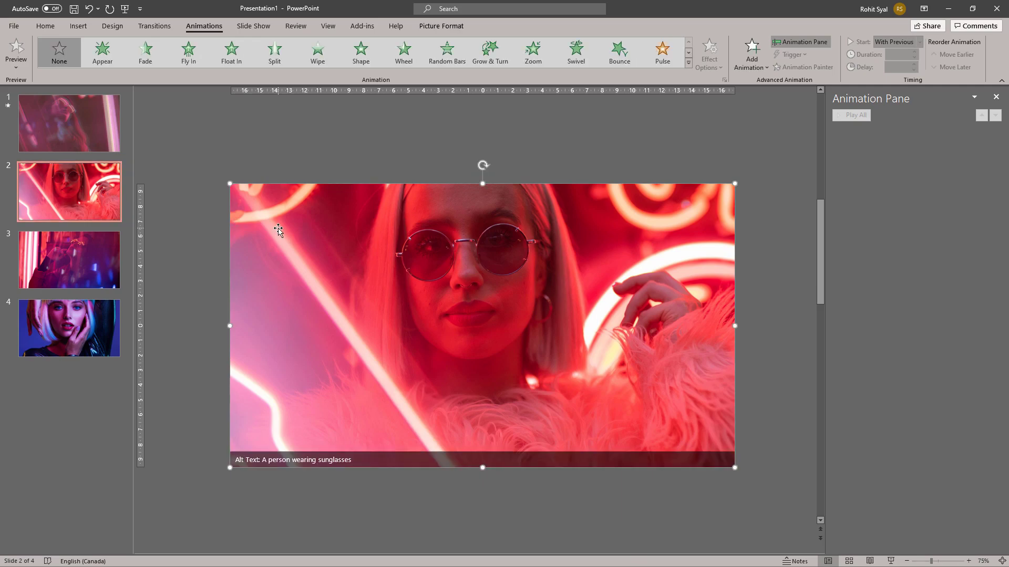
{"action": "right_click", "coordinate": [64, 201]}
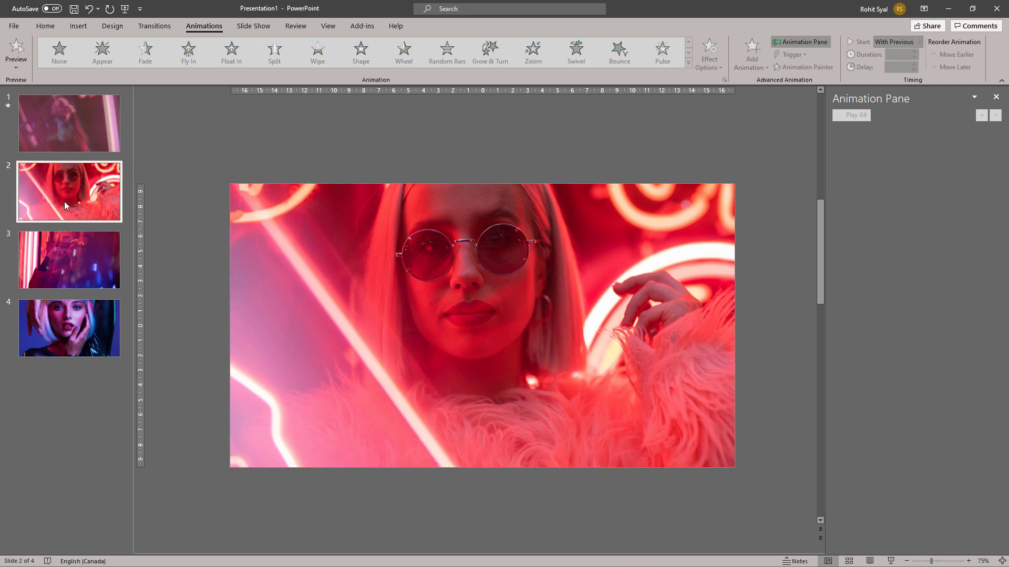
{"action": "left_click", "coordinate": [109, 304]}
{"action": "key", "text": "ctrl+d"}
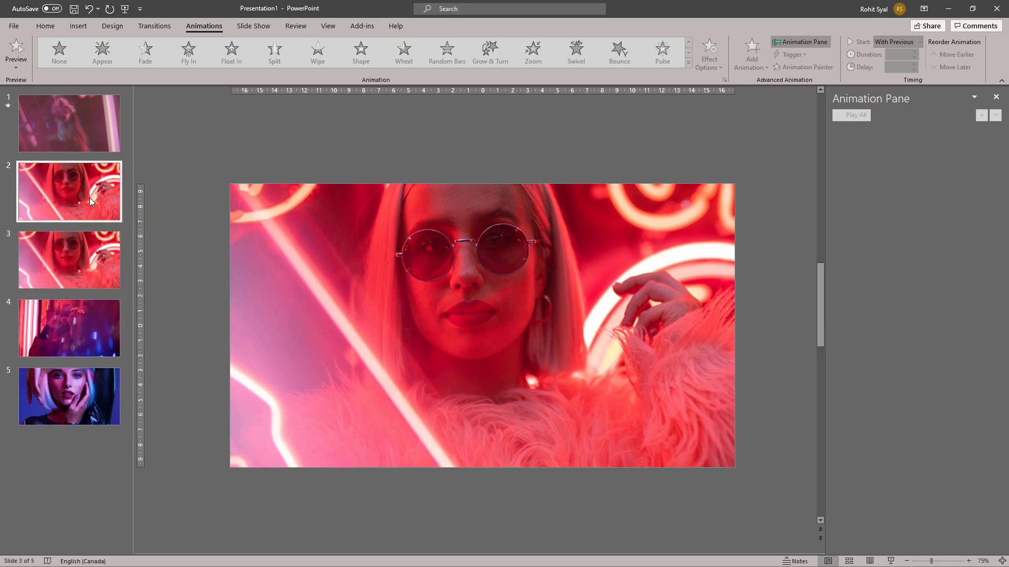
Crop the full-slide picture on slide 2 to a narrow vertical strip along its left edge
{"action": "left_click", "coordinate": [329, 259]}
{"action": "double_click", "coordinate": [328, 259]}
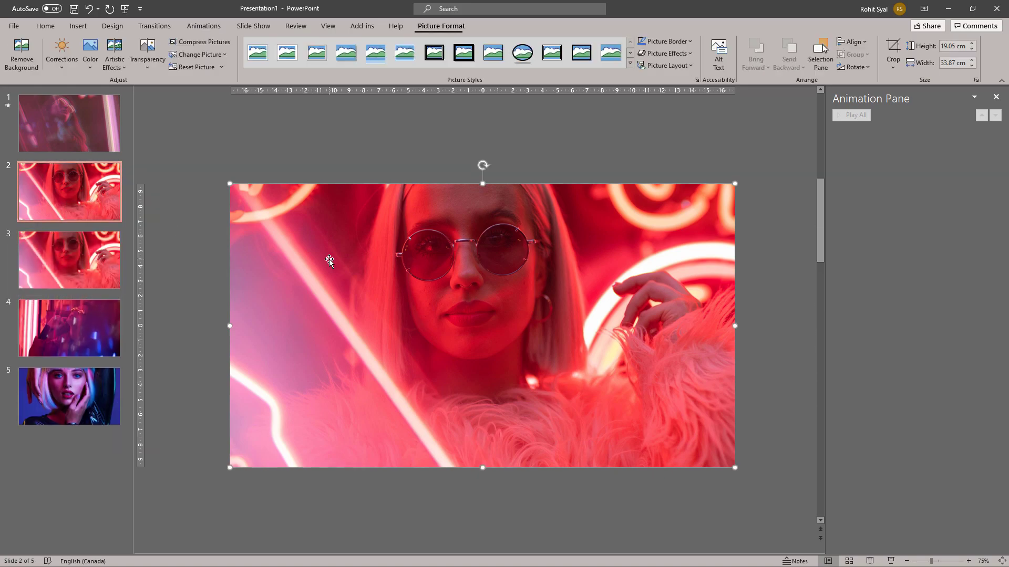
{"action": "left_click", "coordinate": [894, 52]}
{"action": "left_click_drag", "start_coordinate": [728, 324], "coordinate": [279, 324]}
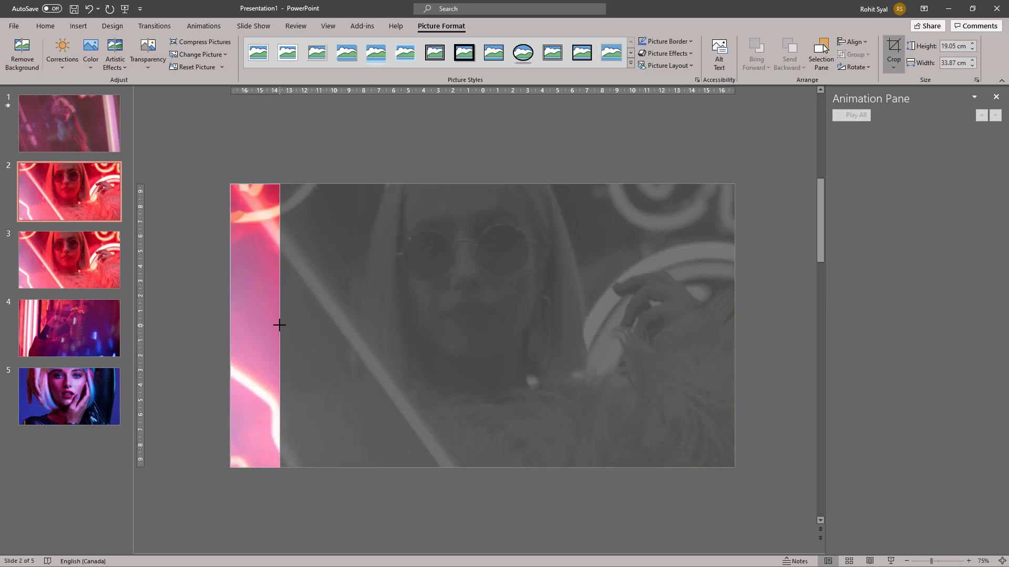
{"action": "left_click", "coordinate": [207, 313]}
Paste another full picture on slide 2 and crop it to a second vertical strip left of the face, leaving a gap
{"action": "key", "text": "ctrl+v"}
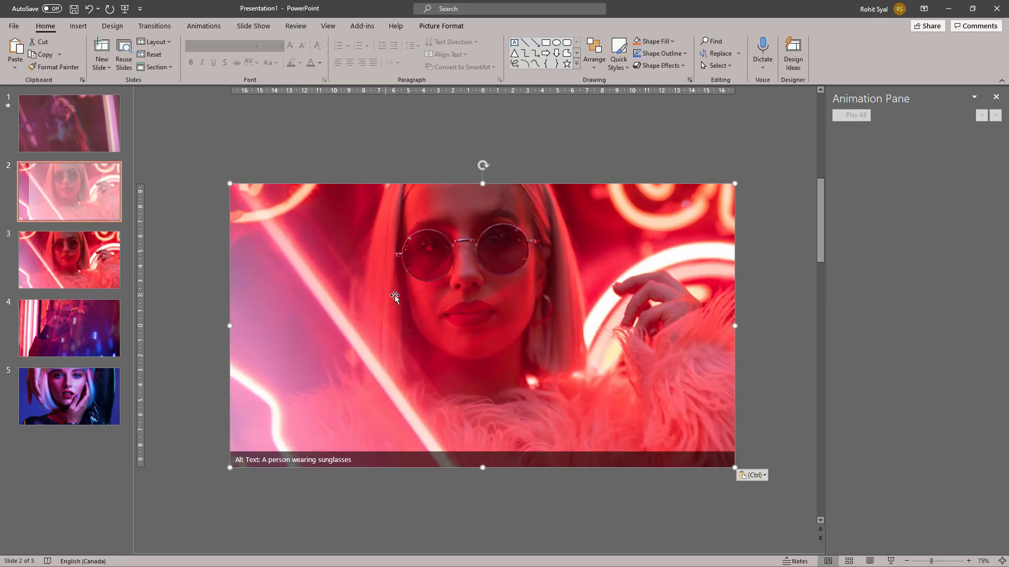
{"action": "left_click", "coordinate": [894, 50]}
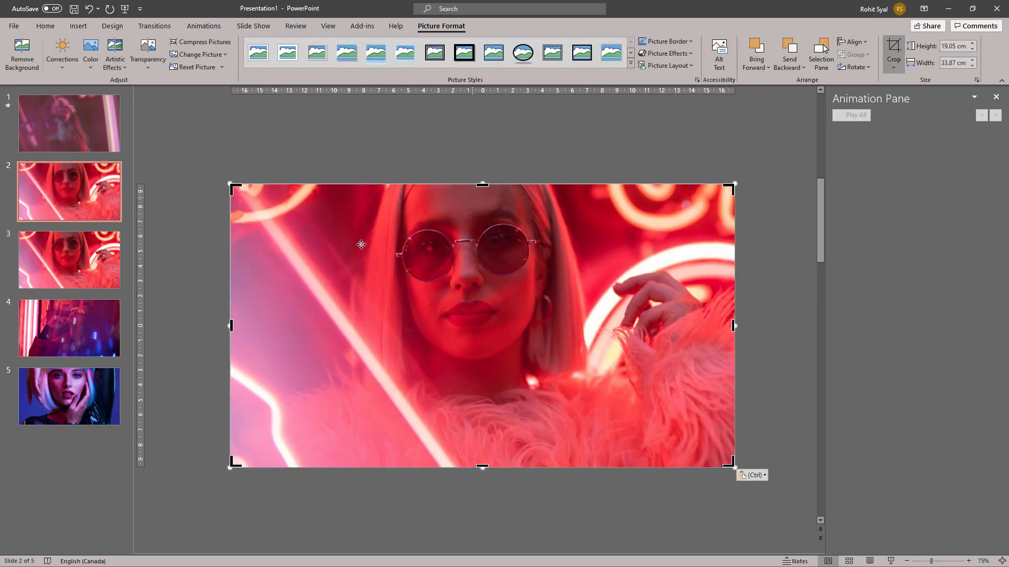
{"action": "left_click_drag", "start_coordinate": [230, 326], "coordinate": [318, 313]}
{"action": "left_click_drag", "start_coordinate": [734, 325], "coordinate": [399, 326]}
{"action": "left_click", "coordinate": [394, 149]}
Paste the full picture again and crop it to a third vertical strip through the middle of the face
{"action": "key", "text": "ctrl+v"}
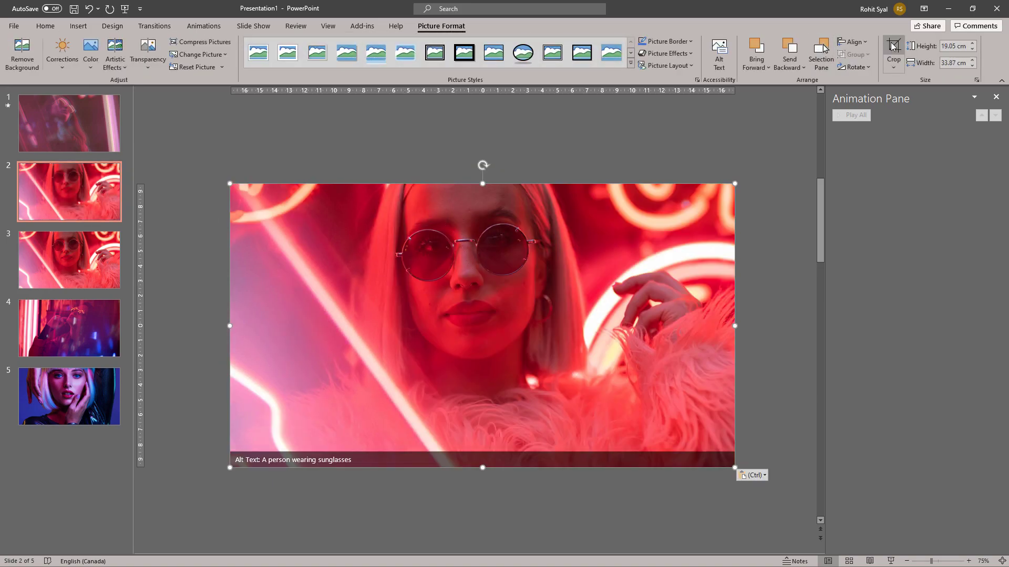
{"action": "left_click", "coordinate": [892, 48]}
{"action": "left_click_drag", "start_coordinate": [230, 325], "coordinate": [441, 326]}
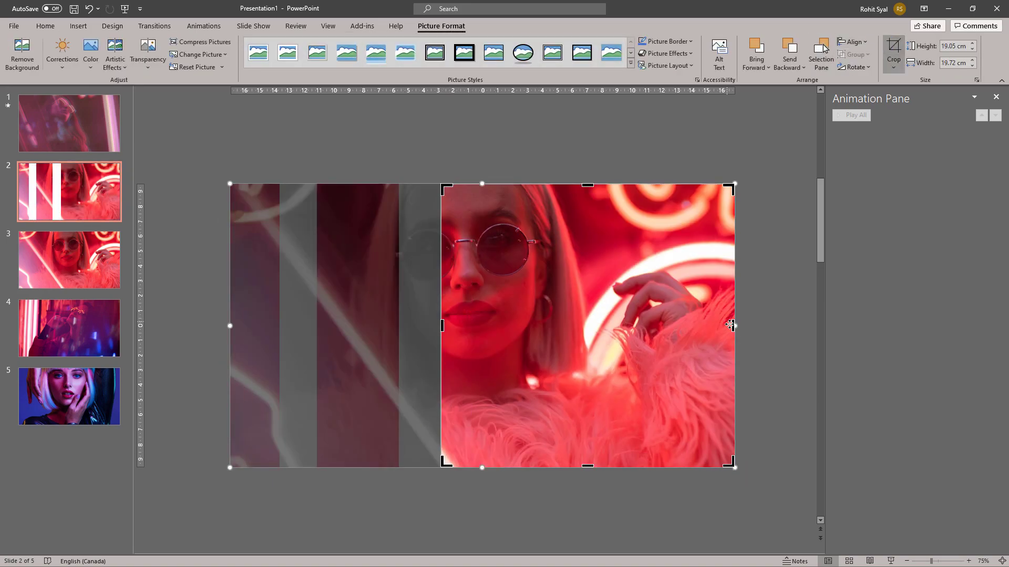
{"action": "left_click_drag", "start_coordinate": [734, 325], "coordinate": [523, 326]}
{"action": "left_click", "coordinate": [426, 144]}
Paste the full picture again and crop it to a fourth vertical strip right of the face, leaving a gap
{"action": "key", "text": "ctrl+v"}
{"action": "left_click", "coordinate": [893, 47]}
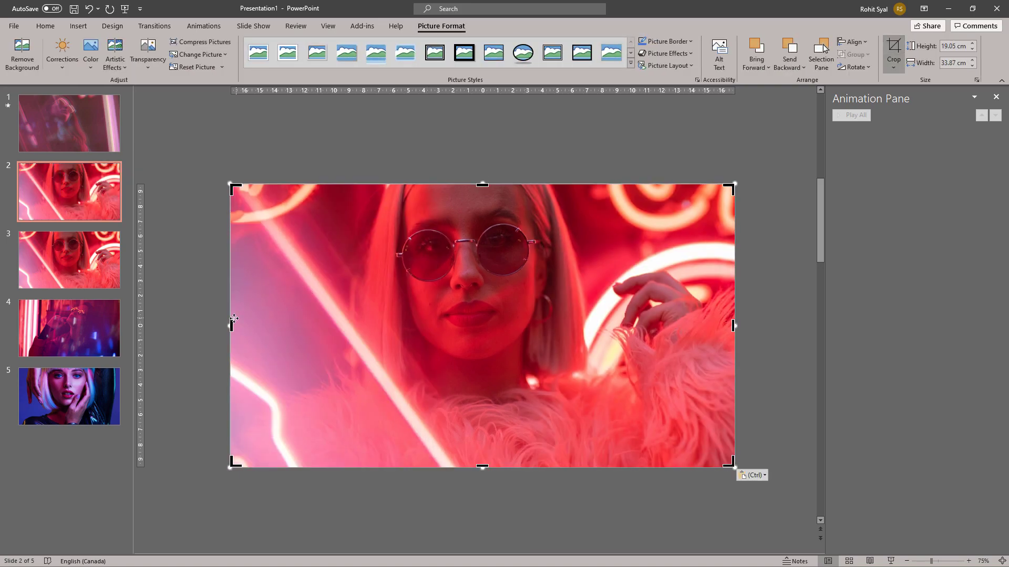
{"action": "left_click_drag", "start_coordinate": [231, 326], "coordinate": [566, 326]}
{"action": "left_click_drag", "start_coordinate": [734, 324], "coordinate": [619, 326]}
{"action": "left_click", "coordinate": [462, 147]}
Paste the full picture again and crop it to a fifth vertical strip along the slide's right edge
{"action": "key", "text": "ctrl+v"}
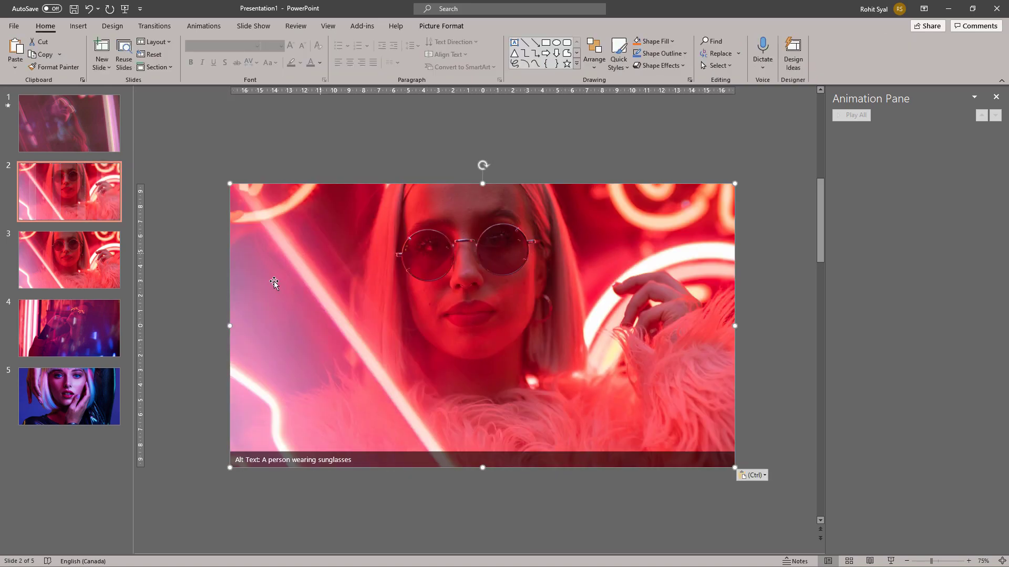
{"action": "left_click", "coordinate": [892, 48]}
{"action": "left_click_drag", "start_coordinate": [232, 326], "coordinate": [655, 326]}
{"action": "left_click", "coordinate": [565, 141]}
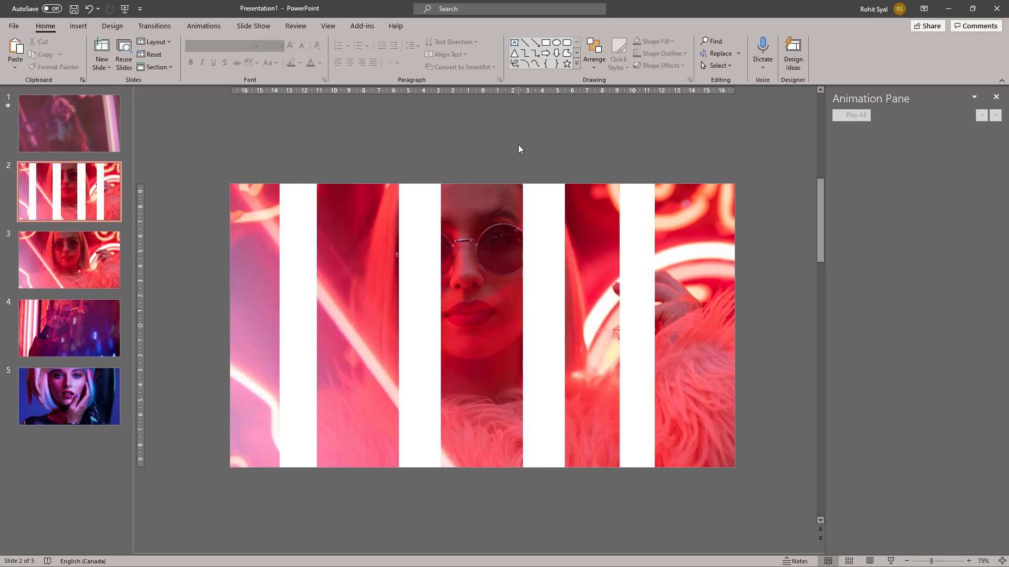
Copy the orange overlay's animations from slide 1 to all five picture strips on slide 2 with Animation Painter, and preview them
{"action": "key", "text": "Page_Up"}
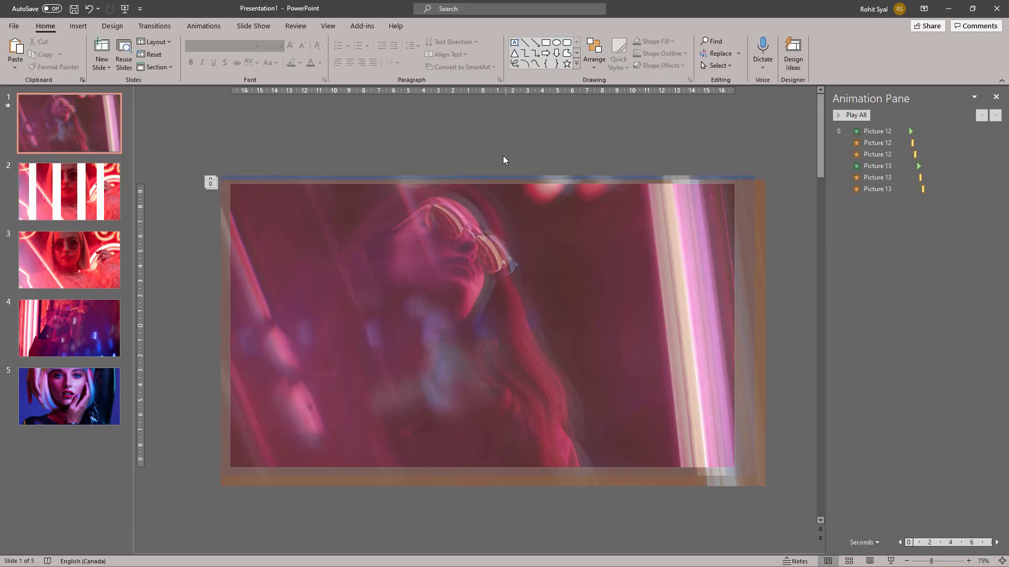
{"action": "left_click", "coordinate": [465, 259]}
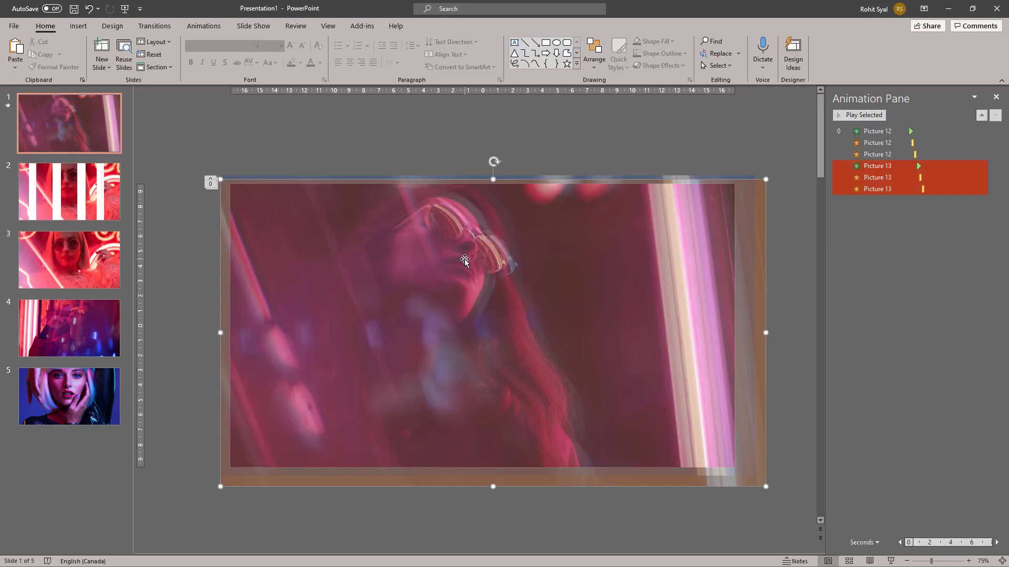
{"action": "left_click", "coordinate": [204, 26]}
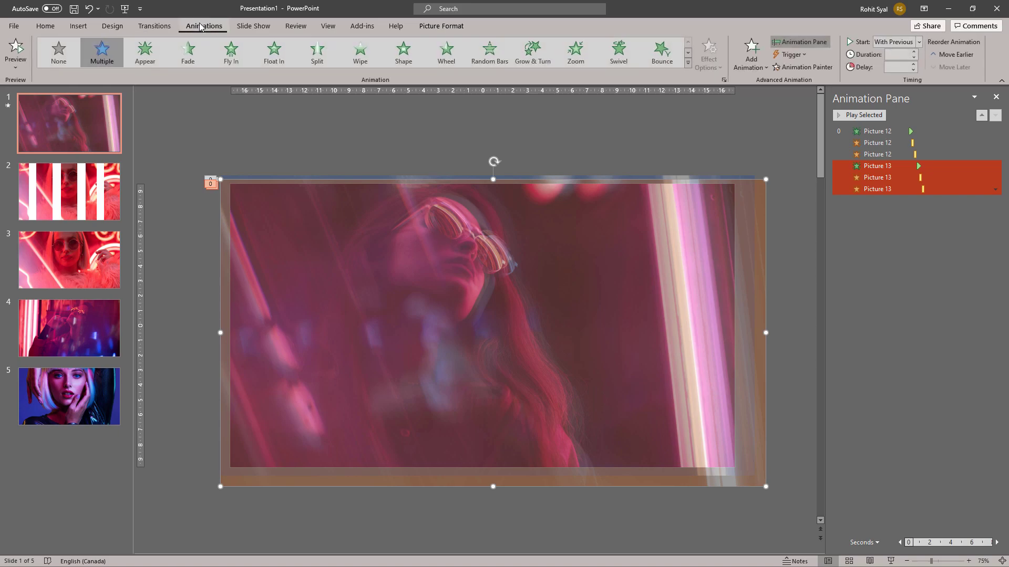
{"action": "left_click", "coordinate": [793, 68]}
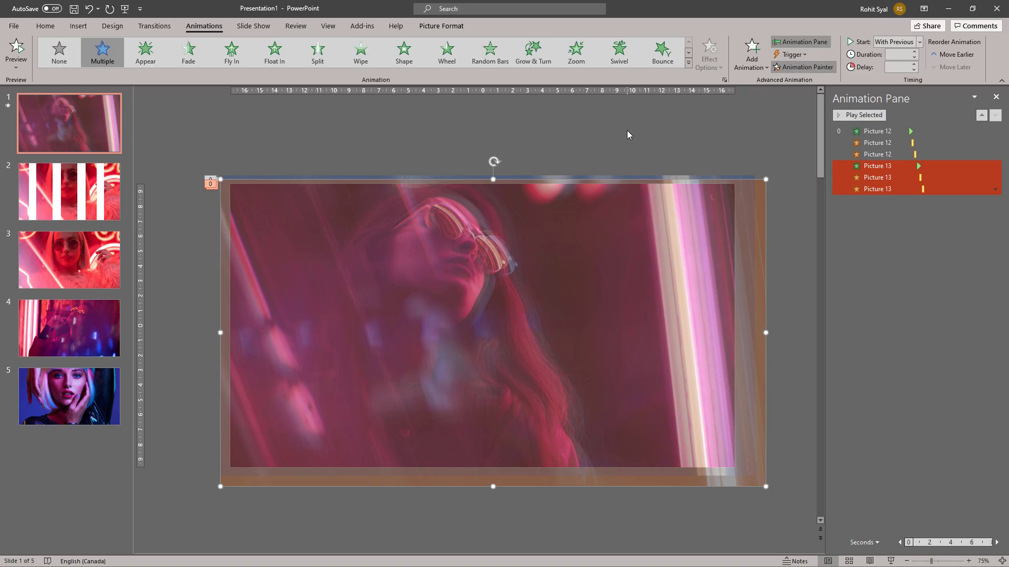
{"action": "scroll", "coordinate": [626, 135], "scroll_direction": "down", "scroll_amount": 1}
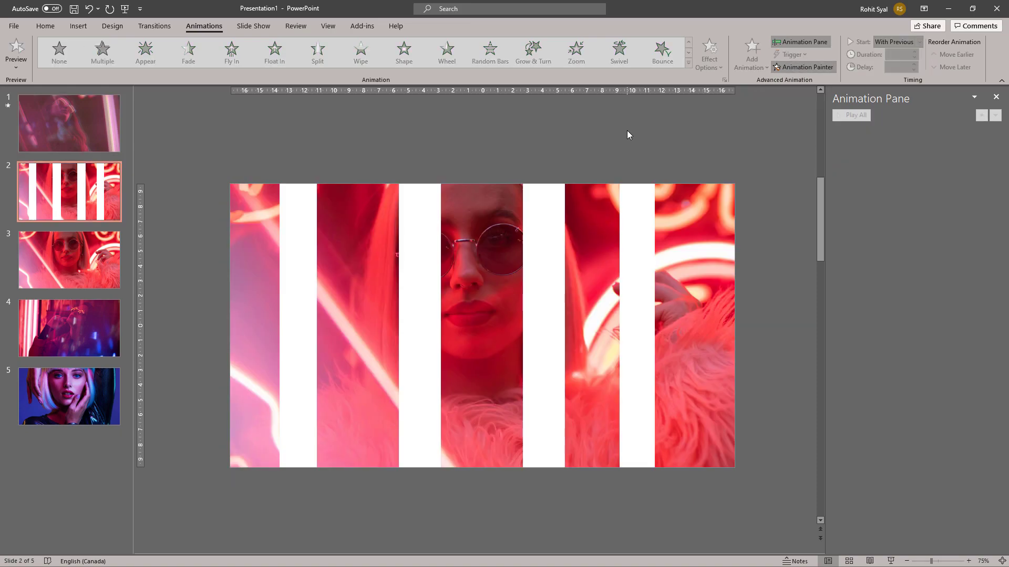
{"action": "left_click", "coordinate": [257, 253]}
{"action": "left_click", "coordinate": [350, 242]}
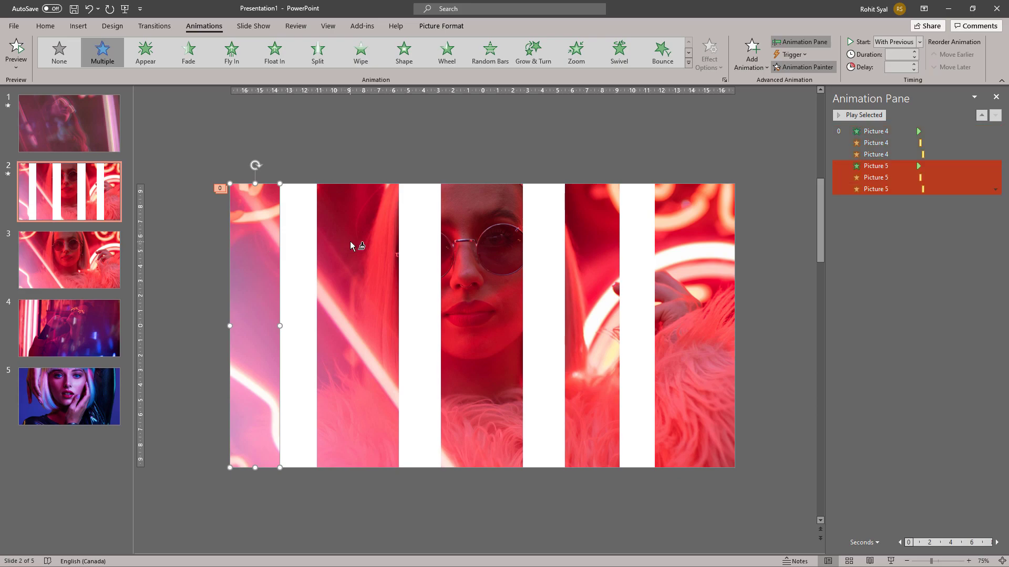
{"action": "left_click", "coordinate": [473, 238]}
{"action": "left_click", "coordinate": [600, 246]}
{"action": "left_click", "coordinate": [698, 238]}
{"action": "left_click", "coordinate": [853, 339]}
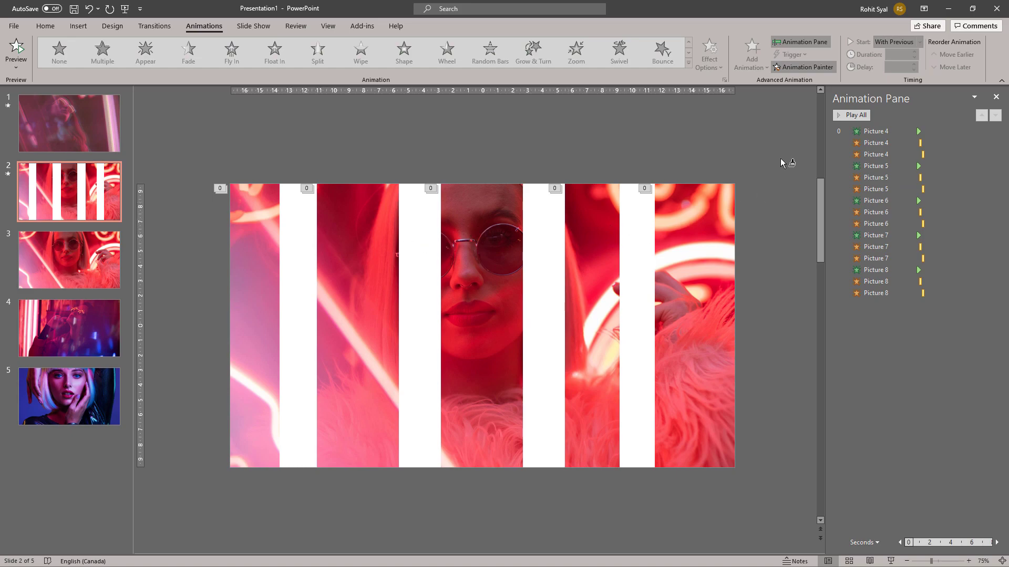
{"action": "left_click", "coordinate": [867, 117]}
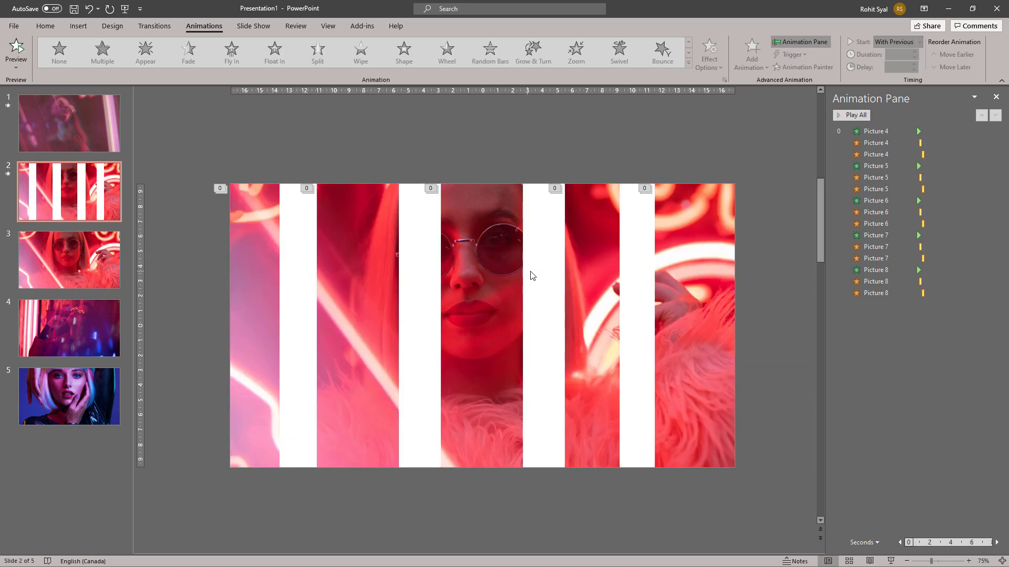
Set the delays of the second strip's Appear and two Blink animations to 1.50, 1.75 and 2.00 seconds
{"action": "left_click", "coordinate": [868, 167]}
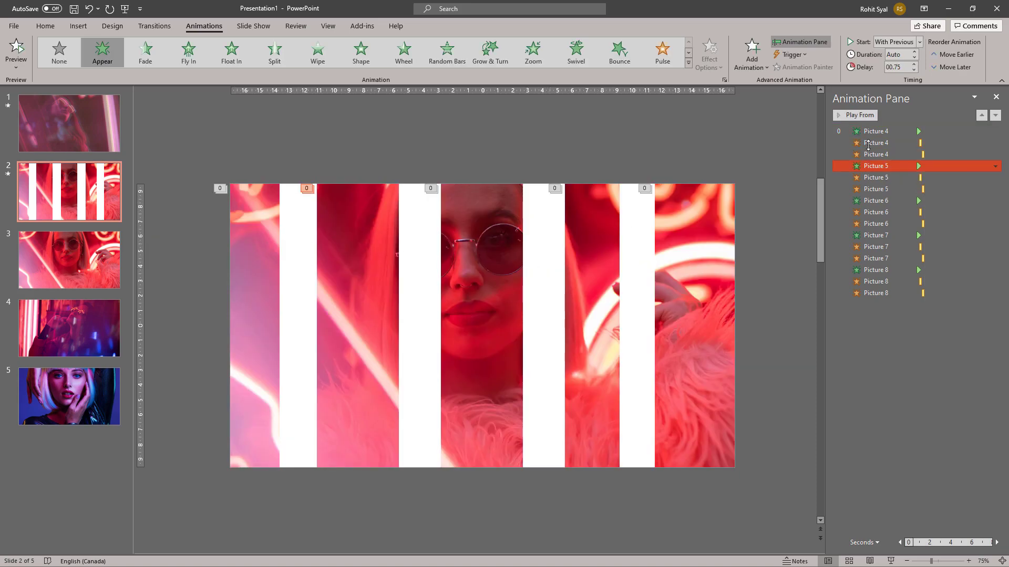
{"action": "left_click", "coordinate": [913, 64]}
{"action": "left_click", "coordinate": [914, 64]}
{"action": "left_click", "coordinate": [914, 65]}
{"action": "left_click", "coordinate": [880, 176]}
{"action": "left_click", "coordinate": [914, 65]}
{"action": "left_click", "coordinate": [914, 65]}
{"action": "left_click", "coordinate": [914, 65]}
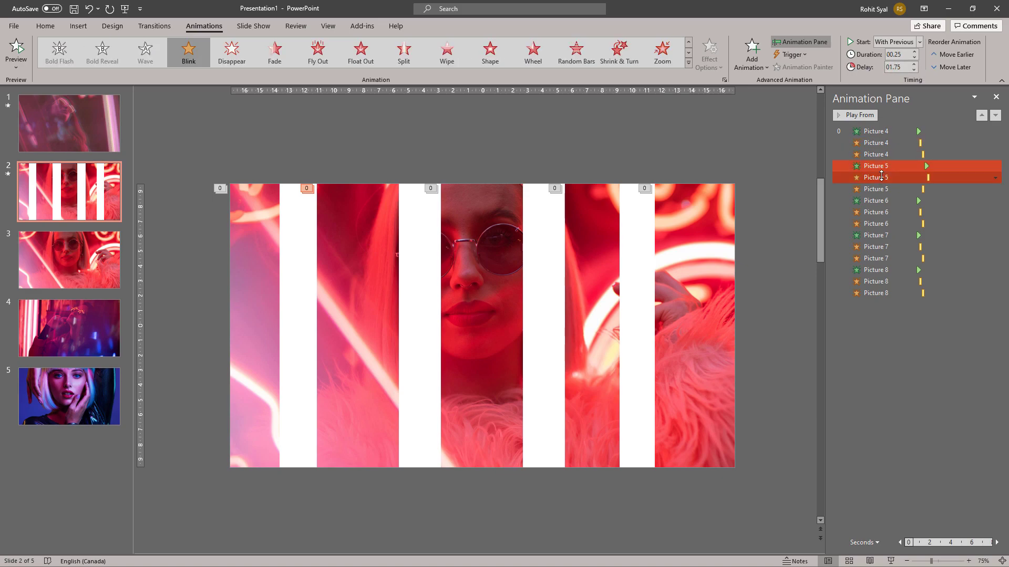
{"action": "left_click", "coordinate": [881, 189]}
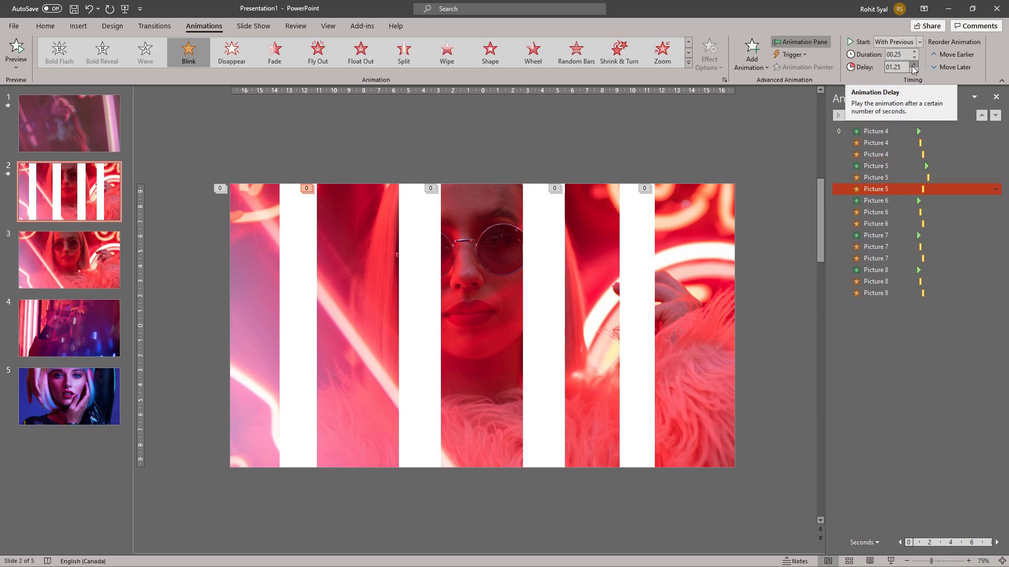
{"action": "left_click", "coordinate": [914, 65]}
{"action": "left_click", "coordinate": [914, 64]}
{"action": "left_click", "coordinate": [914, 64]}
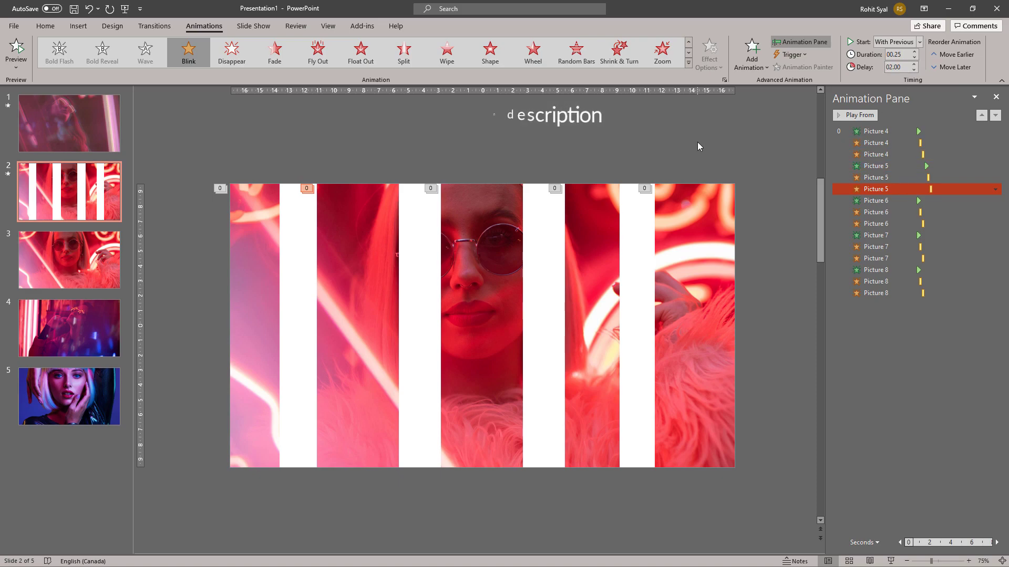
Set the delays of the third strip's Appear and two Blink animations to 2.00, 2.25 and 2.50 seconds
{"action": "left_click", "coordinate": [883, 200]}
{"action": "left_click", "coordinate": [913, 65]}
{"action": "left_click", "coordinate": [883, 212]}
{"action": "left_click", "coordinate": [914, 65]}
{"action": "left_click", "coordinate": [882, 224]}
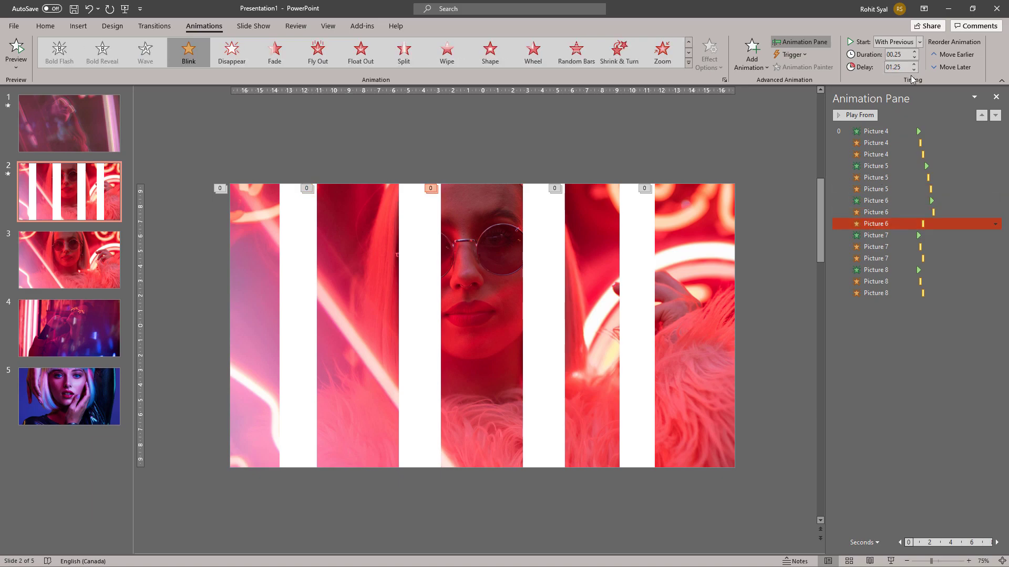
{"action": "left_click", "coordinate": [914, 64]}
Set the delays of the fourth strip's Appear and two Blink animations to 1.50, 1.75 and 2.00 seconds
{"action": "left_click", "coordinate": [883, 234]}
{"action": "left_click", "coordinate": [914, 64]}
{"action": "left_click", "coordinate": [913, 70]}
{"action": "left_click", "coordinate": [883, 247]}
{"action": "left_click", "coordinate": [914, 64]}
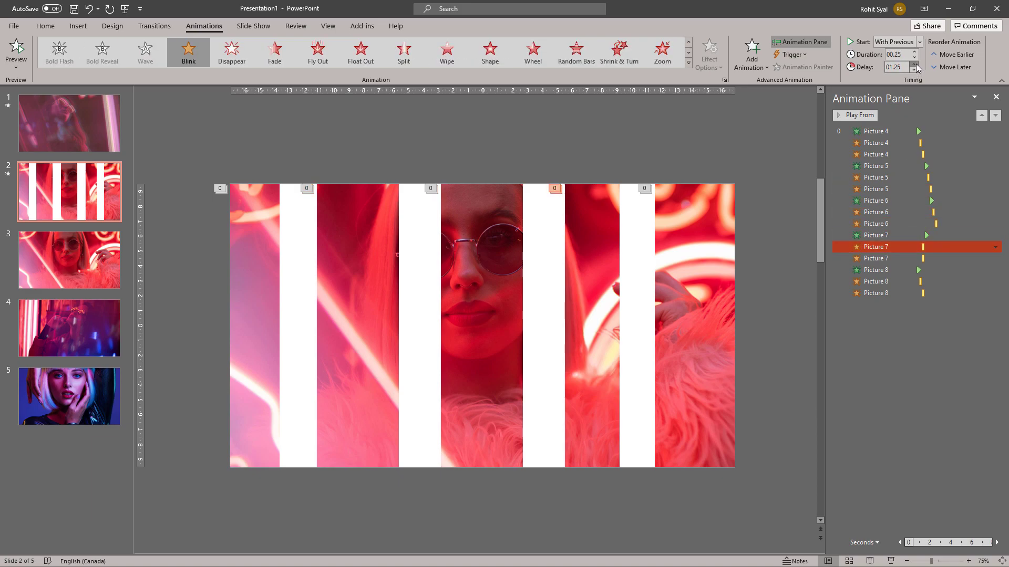
{"action": "left_click", "coordinate": [883, 258]}
{"action": "left_click", "coordinate": [914, 65]}
{"action": "left_click", "coordinate": [914, 64]}
Shorten the delays of the second strip's Appear and two Blink animations to 0.25, 0.50 and 1.00 seconds
{"action": "left_click", "coordinate": [883, 166]}
{"action": "left_click", "coordinate": [914, 70]}
{"action": "left_click", "coordinate": [914, 70]}
{"action": "left_click", "coordinate": [882, 178]}
{"action": "left_click", "coordinate": [915, 70]}
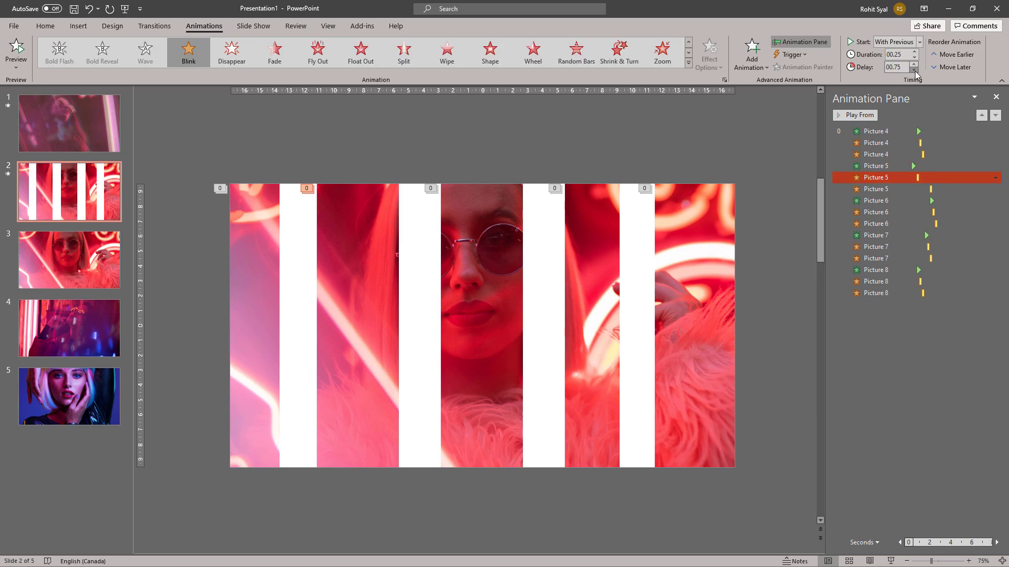
{"action": "left_click", "coordinate": [883, 189]}
{"action": "left_click", "coordinate": [913, 69]}
{"action": "left_click", "coordinate": [914, 70]}
Set the fifth strip's Appear and two Blink delays to 0.25, 0.50 and 0.75 seconds, and preview the slide's animations
{"action": "left_click", "coordinate": [882, 270]}
{"action": "left_click", "coordinate": [914, 70]}
{"action": "left_click", "coordinate": [913, 70]}
{"action": "key", "text": "ctrl+z"}
{"action": "key", "text": "ctrl+z"}
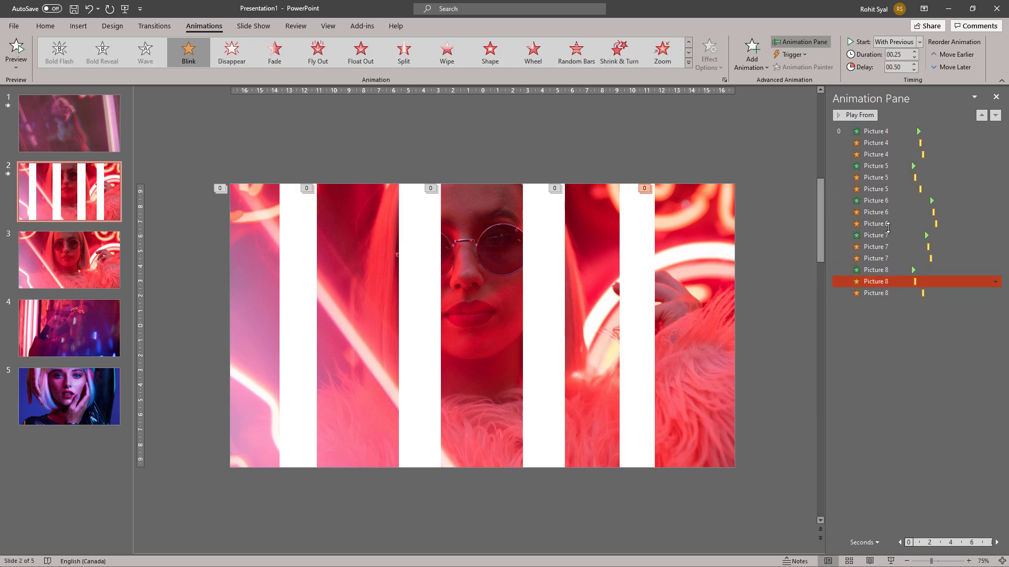
{"action": "left_click", "coordinate": [846, 115]}
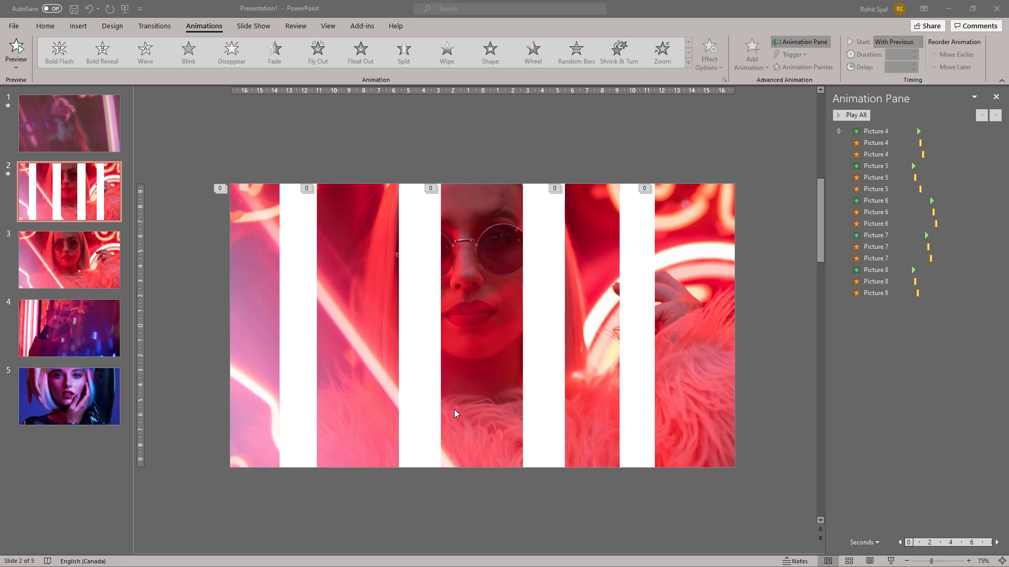
Duplicate the full picture on slide 3, enlarge the copy to about 37.11 by 20.88 cm and shift it so it overhangs the slide
{"action": "left_click", "coordinate": [33, 258]}
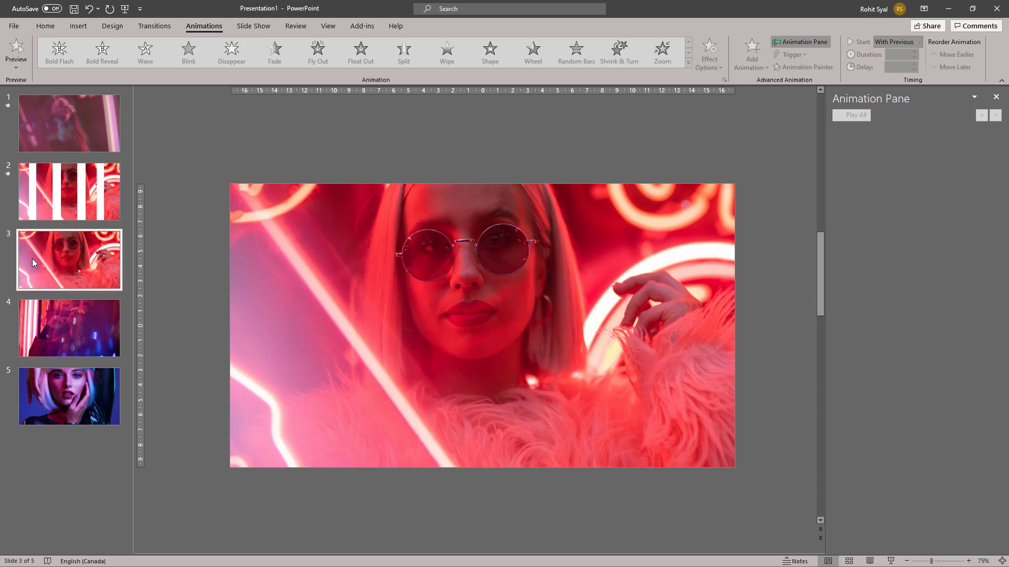
{"action": "left_click", "coordinate": [64, 133]}
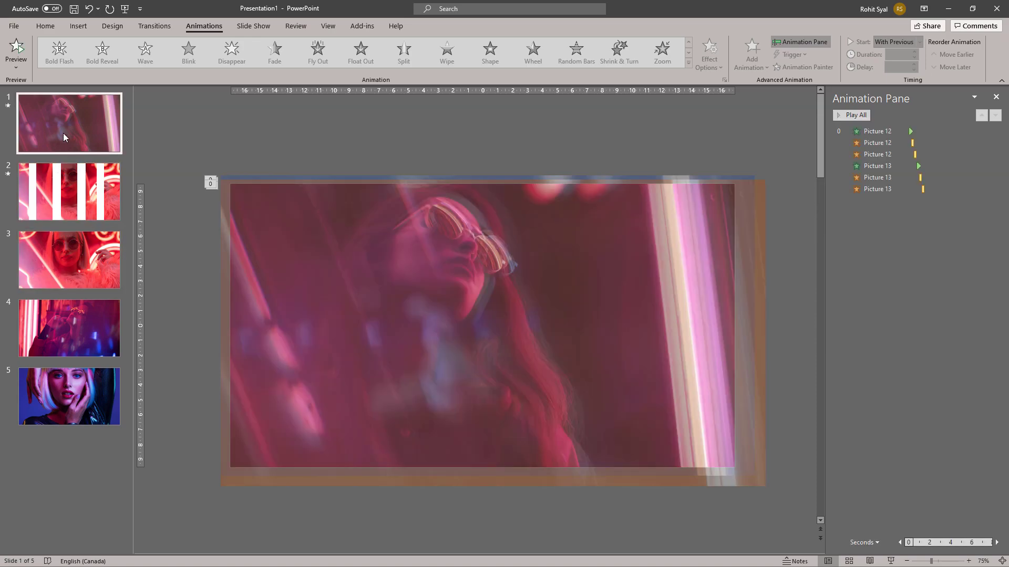
{"action": "left_click", "coordinate": [68, 253]}
{"action": "left_click", "coordinate": [334, 262]}
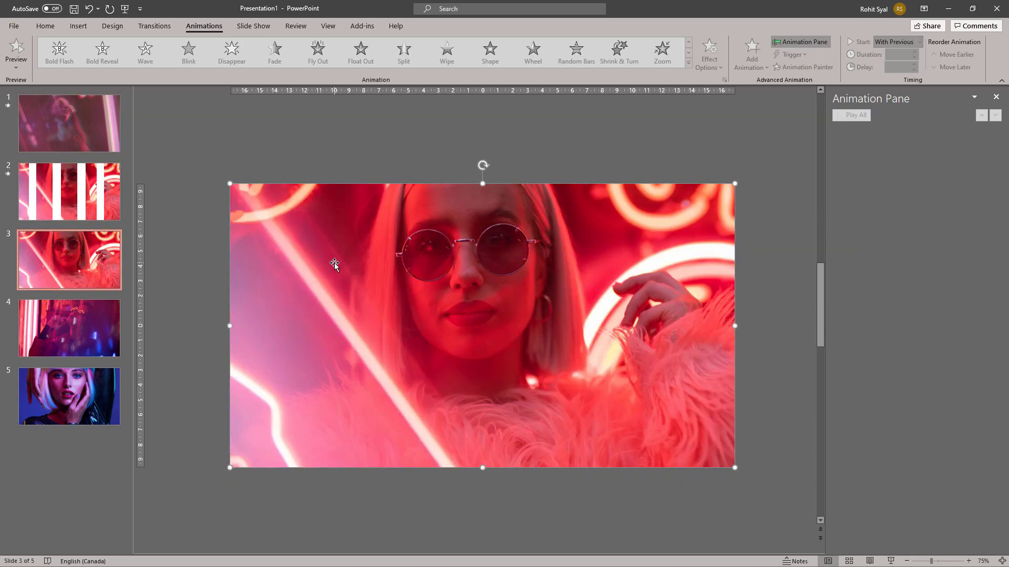
{"action": "left_click_drag", "start_coordinate": [735, 468], "coordinate": [783, 495]}
{"action": "left_click_drag", "start_coordinate": [239, 200], "coordinate": [220, 192]}
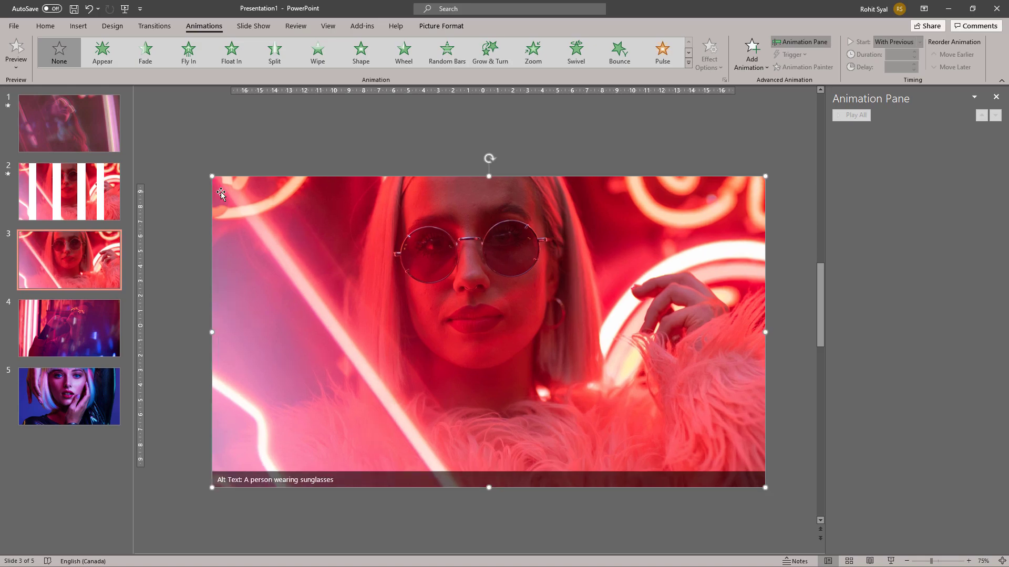
{"action": "left_click_drag", "start_coordinate": [344, 312], "coordinate": [339, 299]}
Recolor the enlarged picture on slide 3 in an orange-brown tone and apply the third preset transparency
{"action": "double_click", "coordinate": [339, 299]}
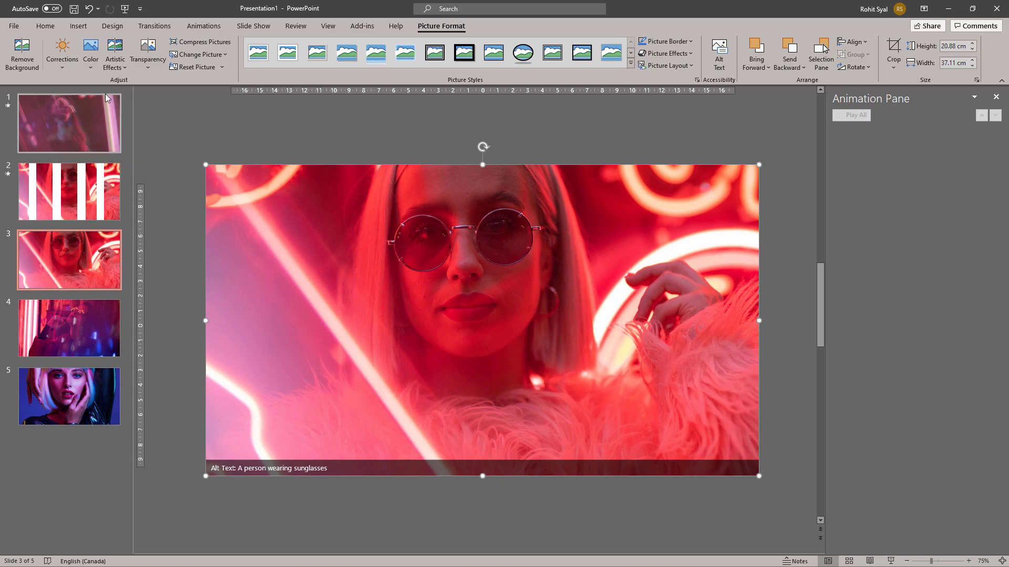
{"action": "left_click", "coordinate": [91, 52]}
{"action": "left_click", "coordinate": [184, 204]}
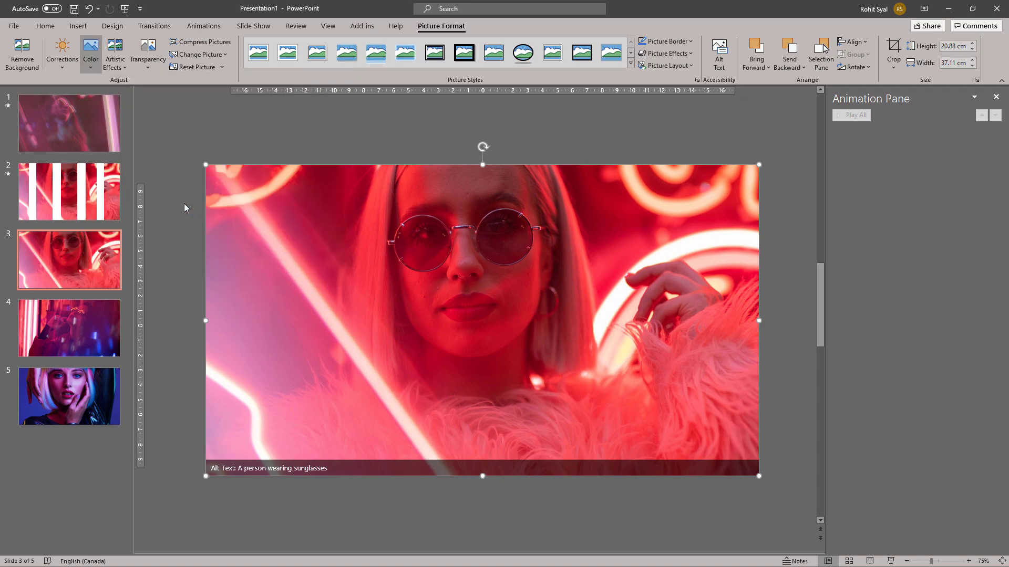
{"action": "left_click", "coordinate": [148, 68]}
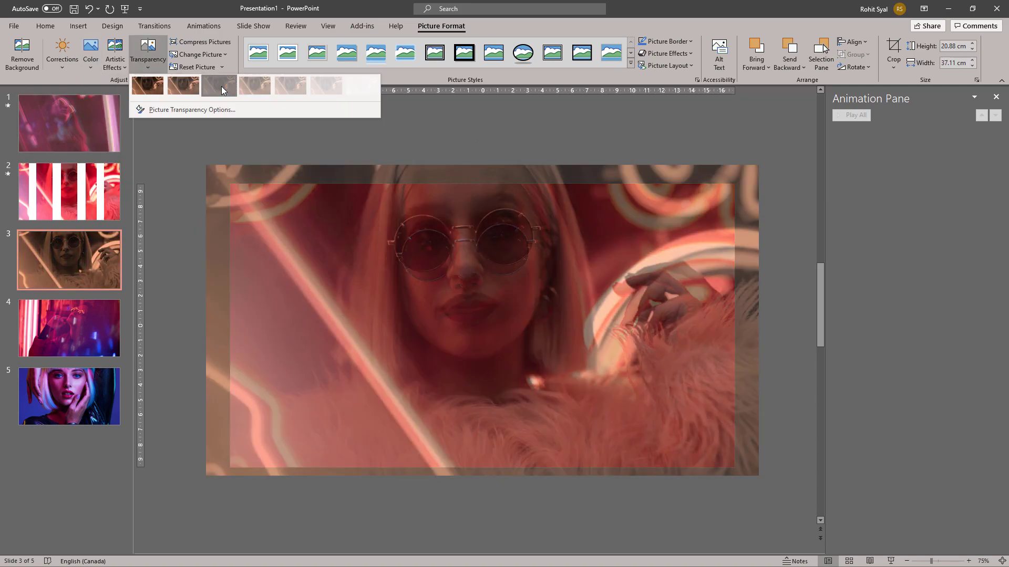
{"action": "left_click", "coordinate": [222, 86]}
Send the enlarged orange-brown overlay on slide 3 to the back, behind the original picture
{"action": "right_click", "coordinate": [243, 168]}
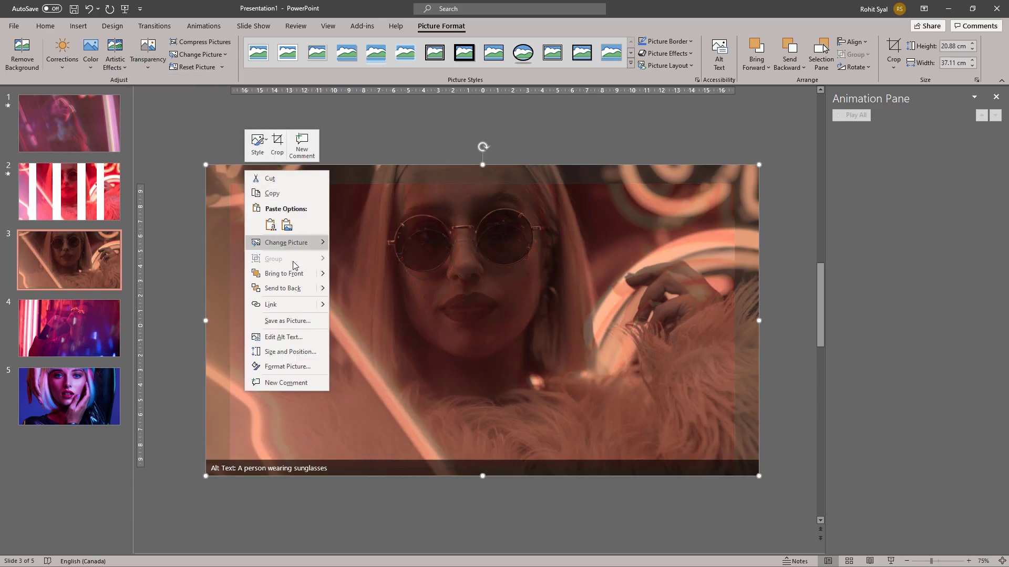
{"action": "left_click", "coordinate": [291, 286]}
{"action": "left_click", "coordinate": [273, 147]}
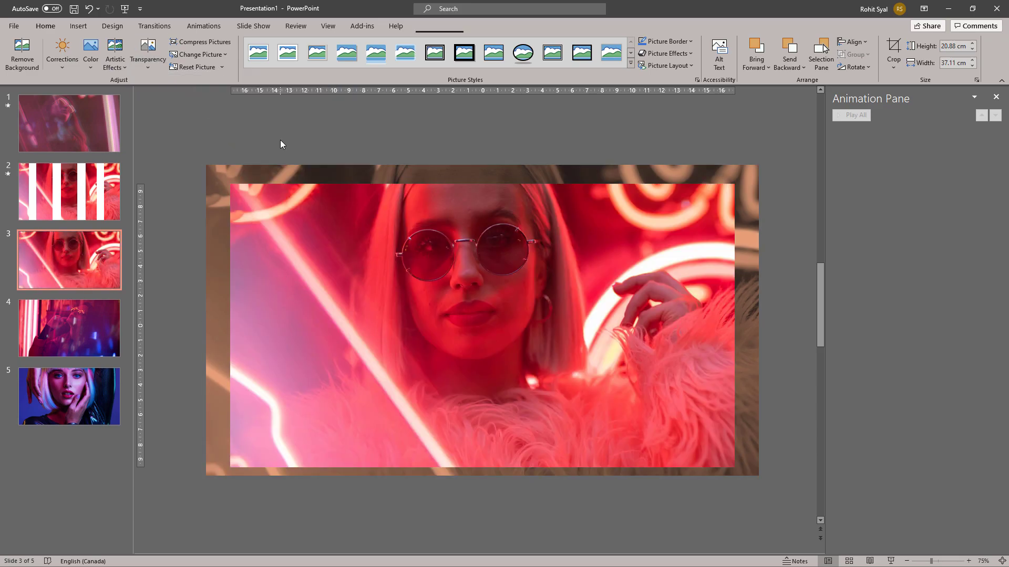
Copy the orange overlay's animations from slide 1 to both the overlay and the original picture on slide 3 with Animation Painter
{"action": "left_click", "coordinate": [94, 135]}
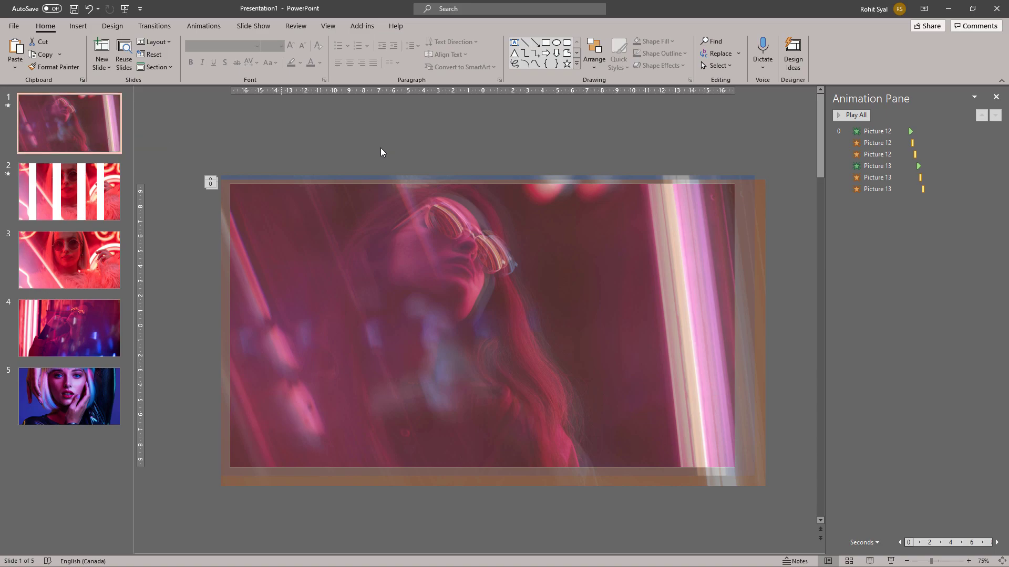
{"action": "left_click", "coordinate": [639, 227]}
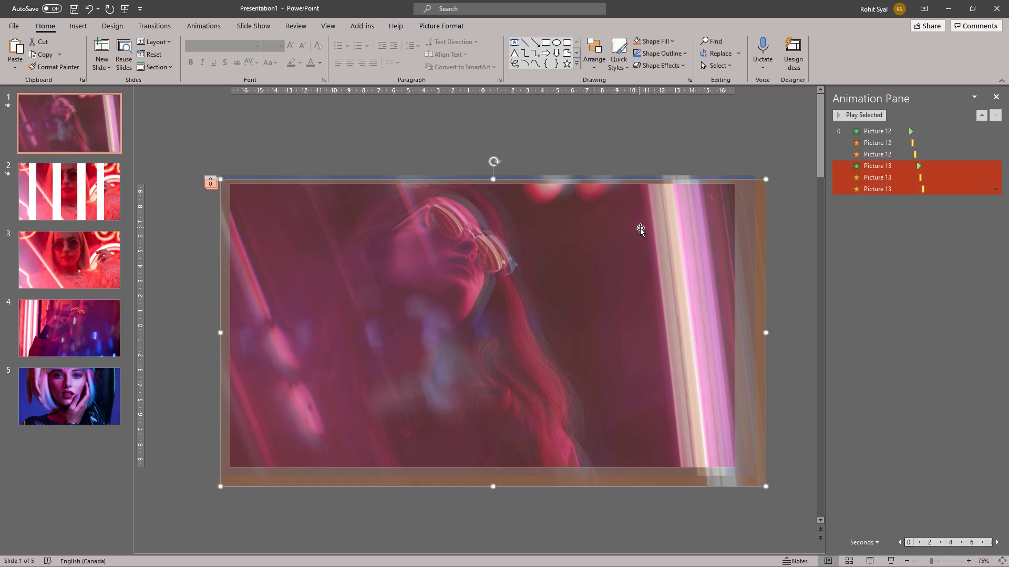
{"action": "left_click", "coordinate": [207, 27]}
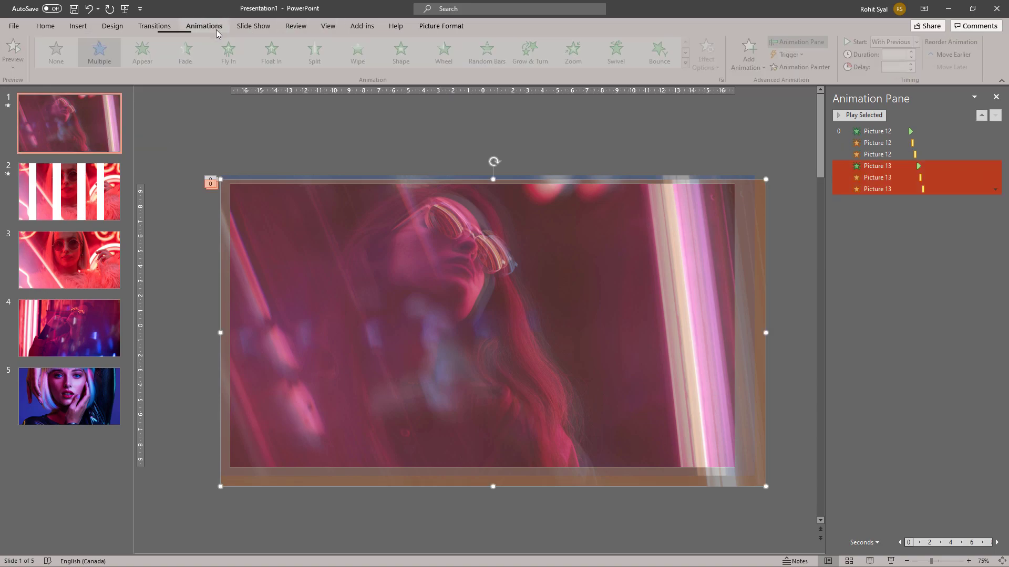
{"action": "left_click", "coordinate": [802, 65]}
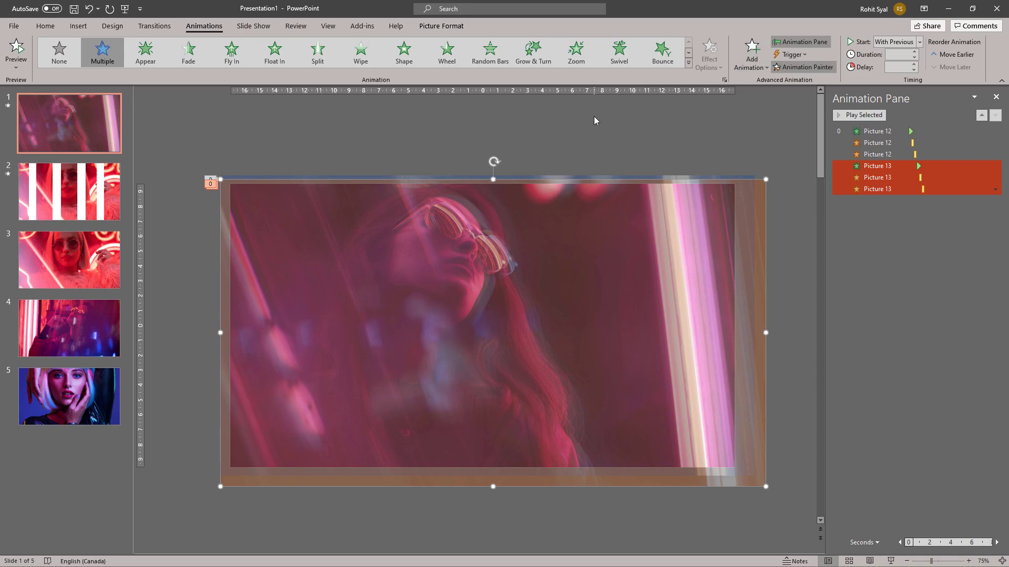
{"action": "scroll", "coordinate": [547, 135], "scroll_direction": "down", "scroll_amount": 1}
{"action": "scroll", "coordinate": [494, 132], "scroll_direction": "down", "scroll_amount": 1}
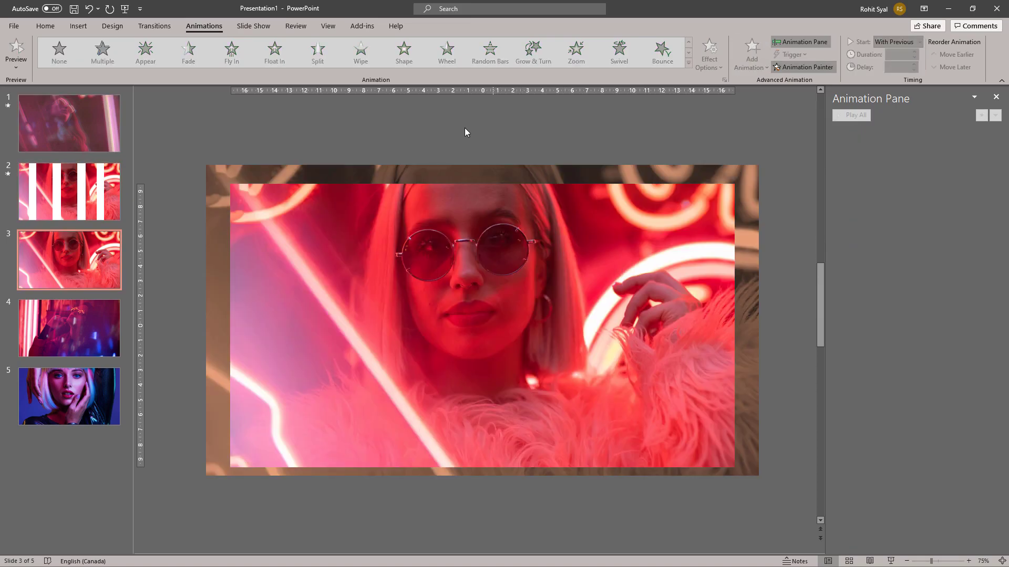
{"action": "left_click", "coordinate": [297, 168]}
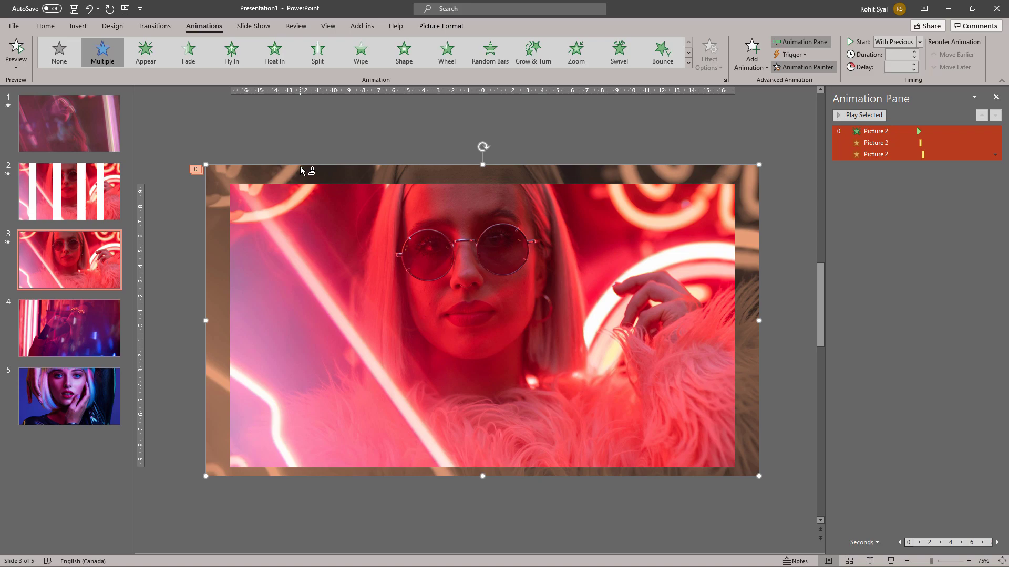
{"action": "left_click", "coordinate": [311, 217]}
{"action": "left_click", "coordinate": [330, 157]}
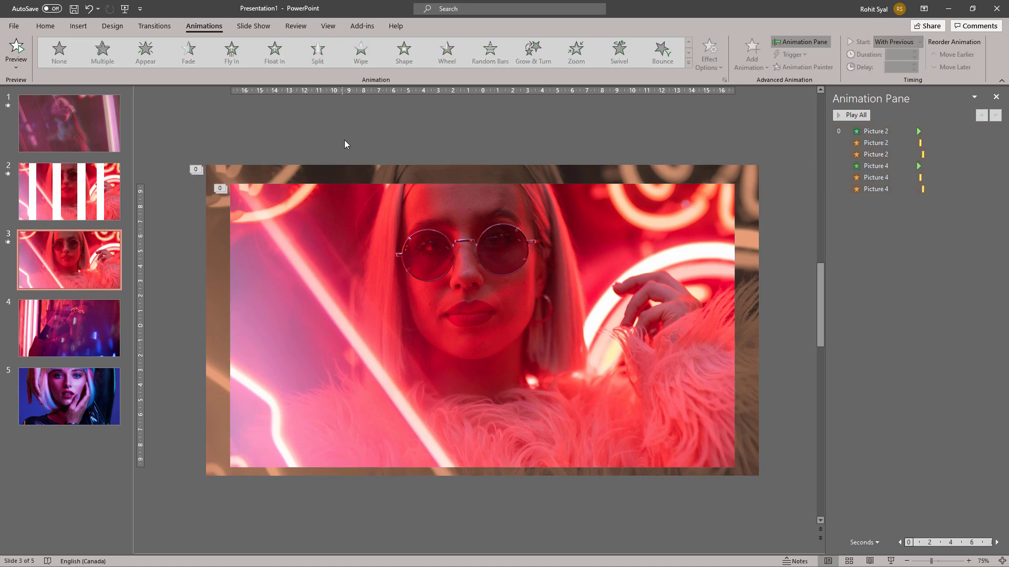
Set the front picture's Appear and two Blink delays on slide 3 to 1.50, 1.75 and 2.00 seconds, and preview them
{"action": "left_click", "coordinate": [890, 167]}
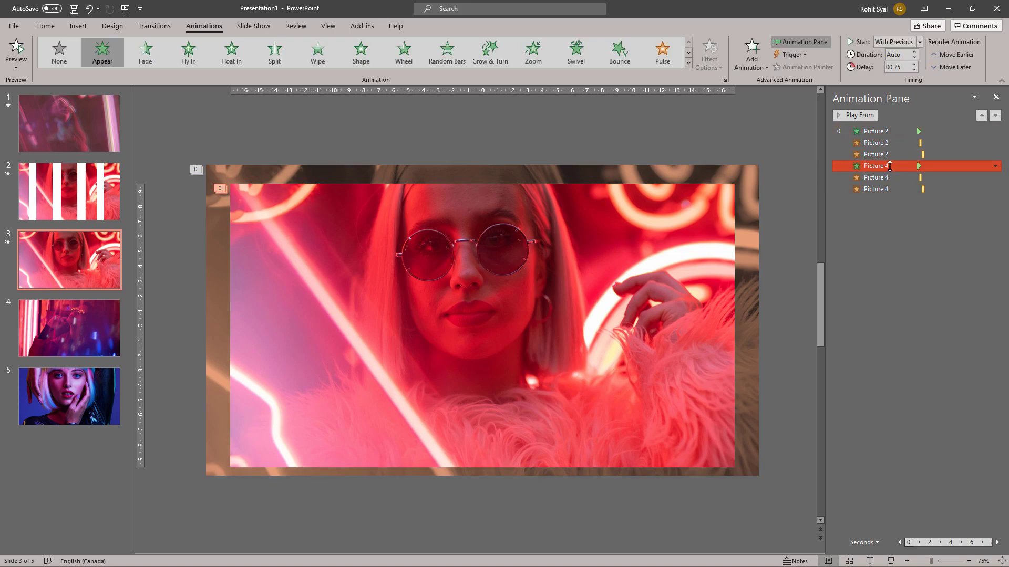
{"action": "left_click", "coordinate": [914, 65]}
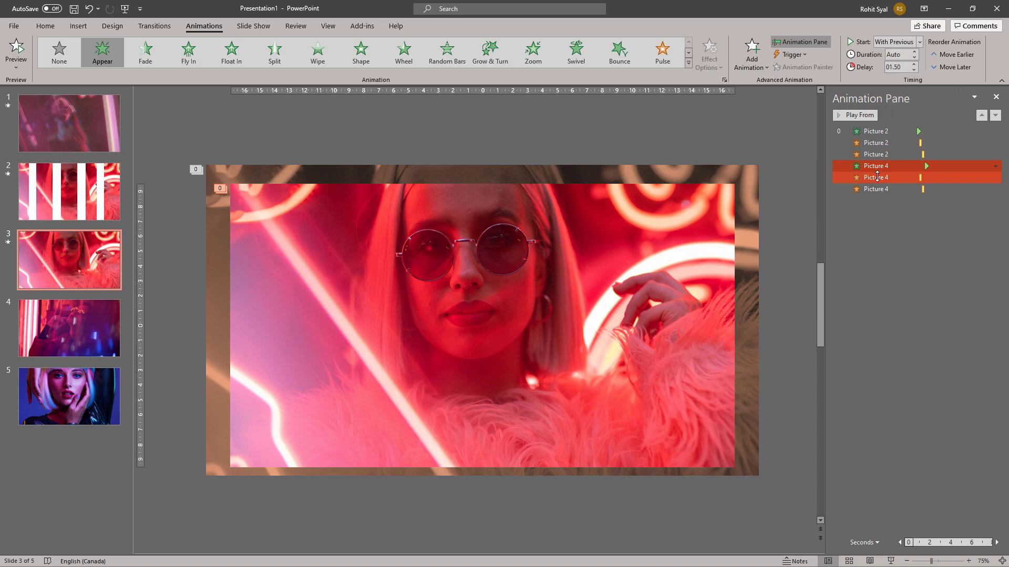
{"action": "left_click", "coordinate": [887, 178]}
{"action": "left_click", "coordinate": [914, 64]}
{"action": "left_click", "coordinate": [914, 64]}
{"action": "left_click", "coordinate": [915, 64]}
{"action": "left_click", "coordinate": [891, 189]}
{"action": "left_click", "coordinate": [916, 64]}
{"action": "left_click", "coordinate": [916, 64]}
{"action": "left_click", "coordinate": [852, 115]}
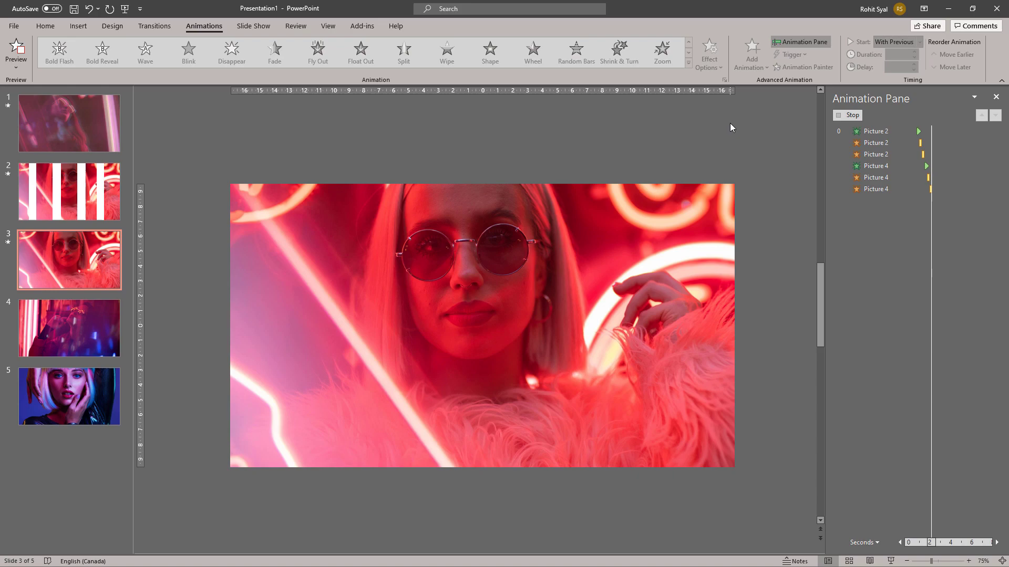
Set the delays of the orange-brown overlay's Appear and two Blink animations on slide 3 to 0.00, 0.25 and 0.50 seconds
{"action": "left_click", "coordinate": [882, 133]}
{"action": "left_click", "coordinate": [914, 70]}
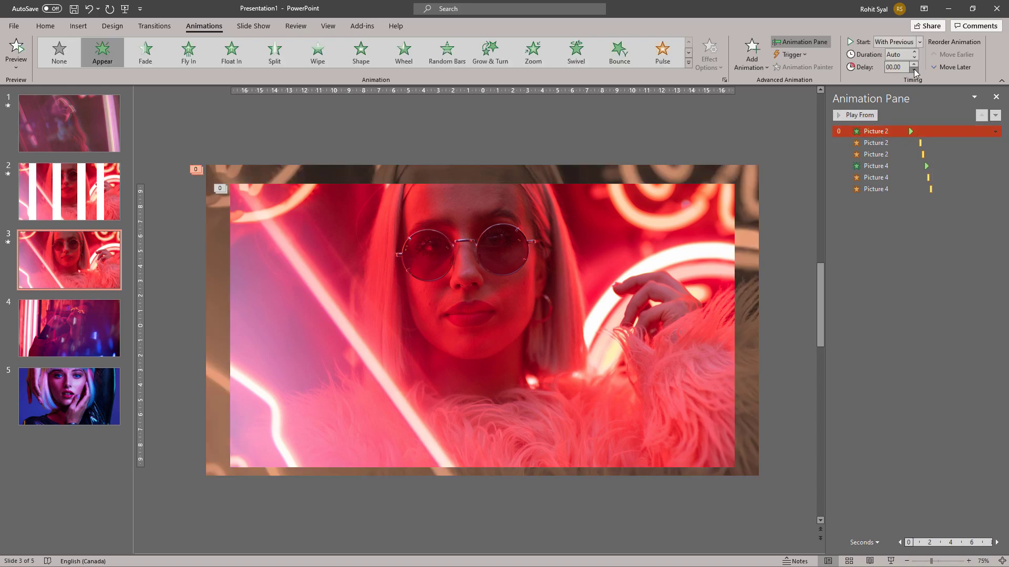
{"action": "left_click", "coordinate": [875, 143]}
{"action": "left_click", "coordinate": [914, 70]}
{"action": "left_click", "coordinate": [876, 155]}
{"action": "left_click", "coordinate": [914, 70]}
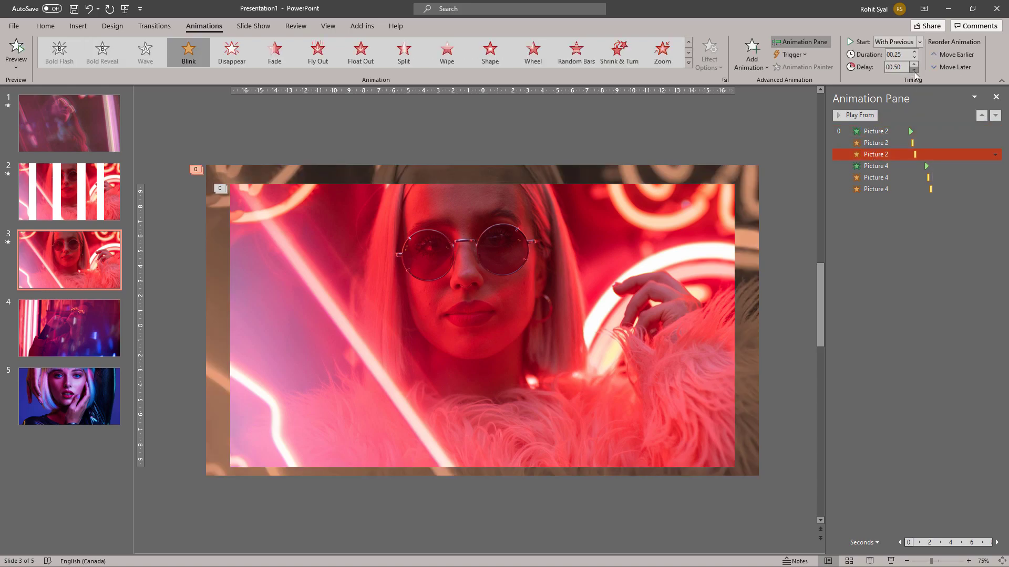
Set the front picture's Appear and two Blink delays on slide 3 to 1.00, 1.25 and 1.50 seconds, and preview the slide's animations
{"action": "left_click", "coordinate": [876, 166]}
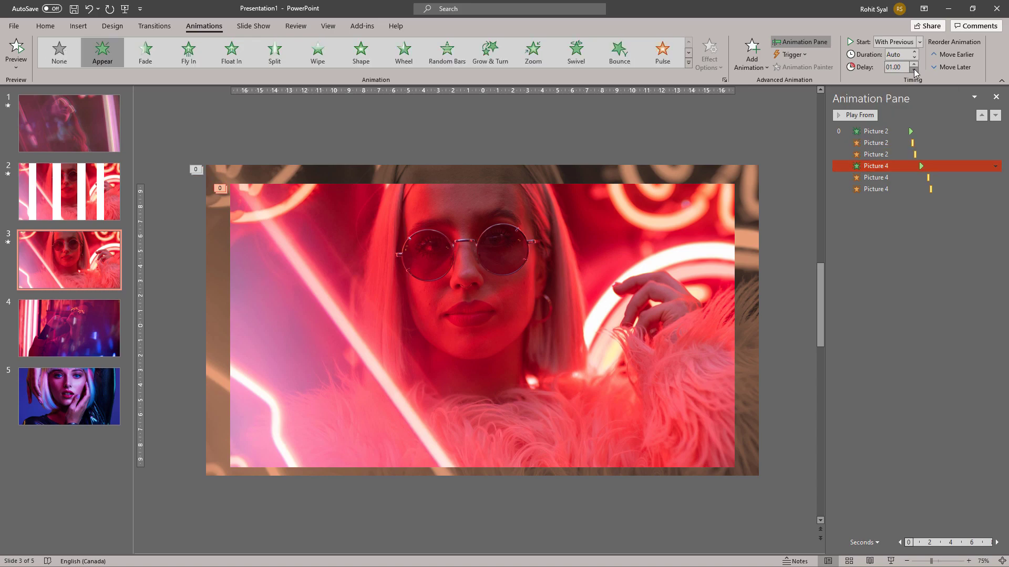
{"action": "left_click", "coordinate": [876, 177]}
{"action": "left_click", "coordinate": [915, 70]}
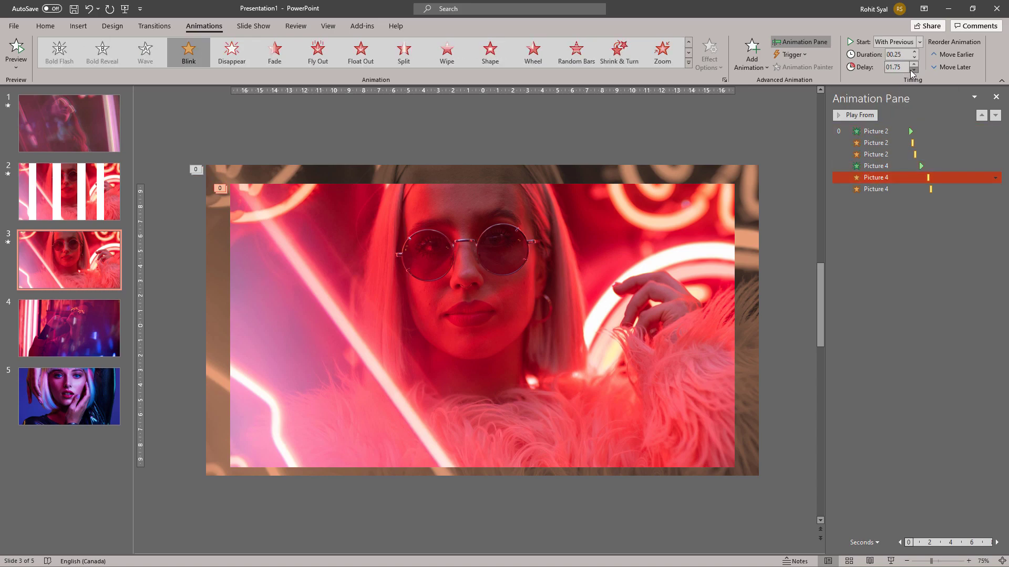
{"action": "left_click", "coordinate": [915, 70]}
{"action": "left_click", "coordinate": [879, 189]}
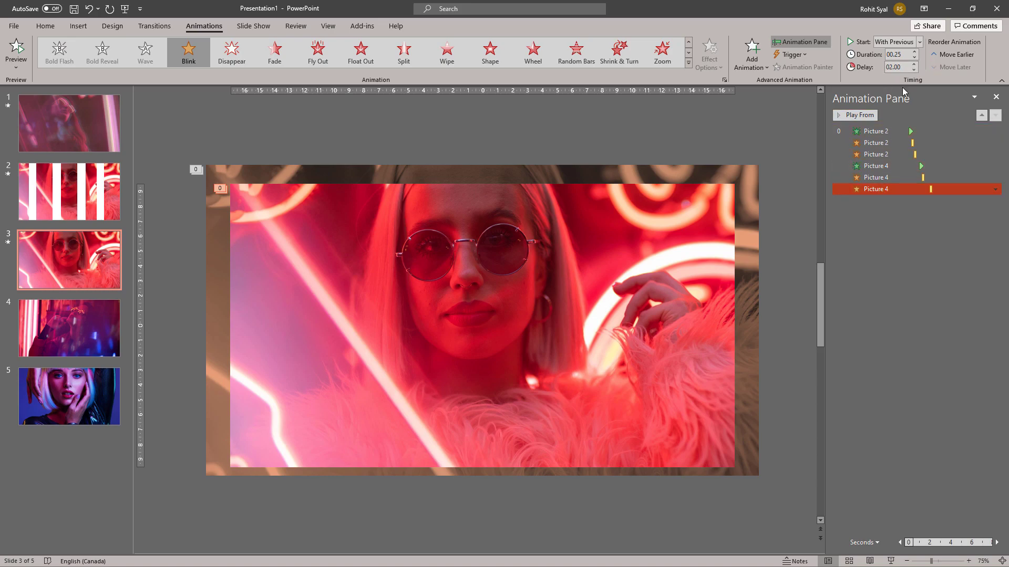
{"action": "left_click", "coordinate": [912, 70]}
{"action": "left_click", "coordinate": [912, 70]}
{"action": "left_click", "coordinate": [782, 134]}
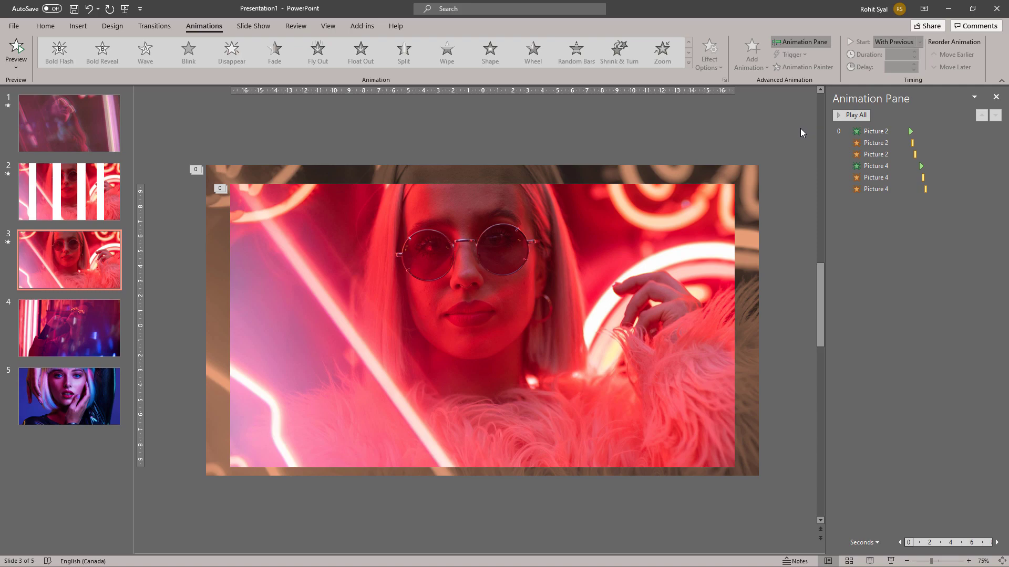
{"action": "left_click", "coordinate": [841, 115]}
Crop the picture on slide 4 to a full-width horizontal strip about 2.6 cm high along its upper edge
{"action": "left_click", "coordinate": [85, 335]}
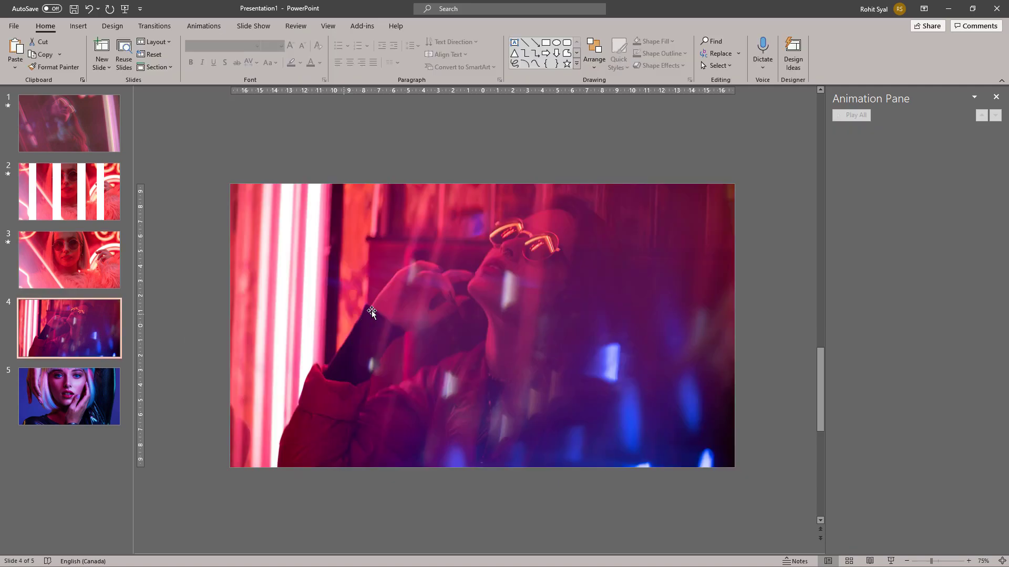
{"action": "left_click", "coordinate": [376, 308]}
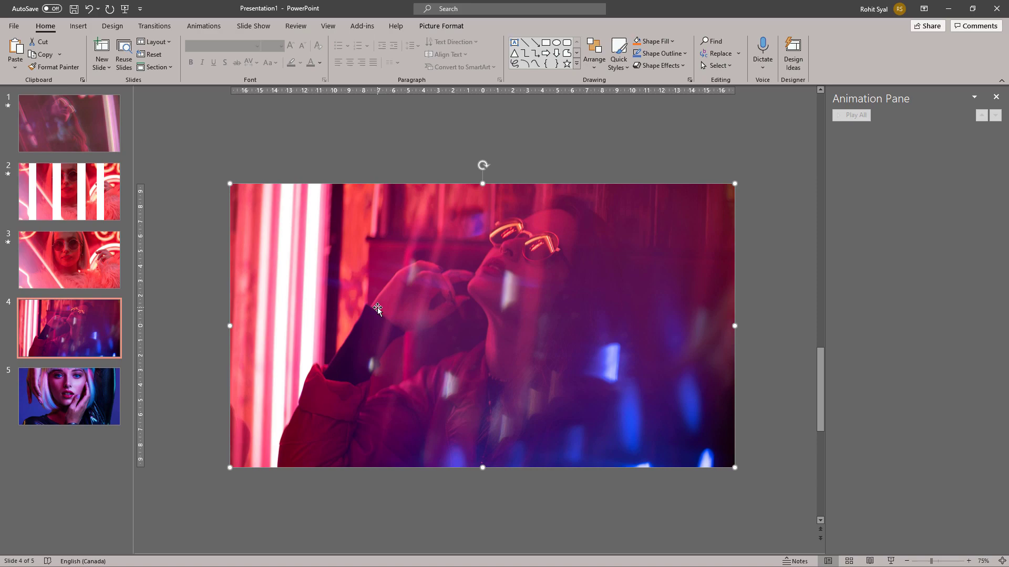
{"action": "double_click", "coordinate": [377, 307]}
{"action": "left_click", "coordinate": [894, 53]}
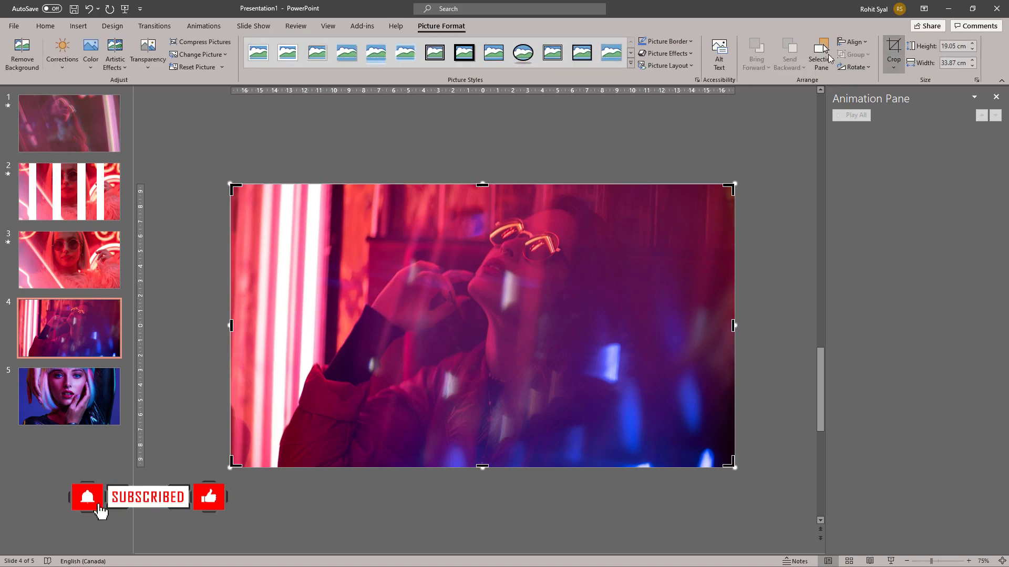
{"action": "left_click_drag", "start_coordinate": [482, 466], "coordinate": [484, 222]}
{"action": "left_click", "coordinate": [193, 232]}
Paste a full copy of the slide 4 picture and crop it to a second horizontal strip, leaving a narrow gap below the first
{"action": "key", "text": "ctrl+v"}
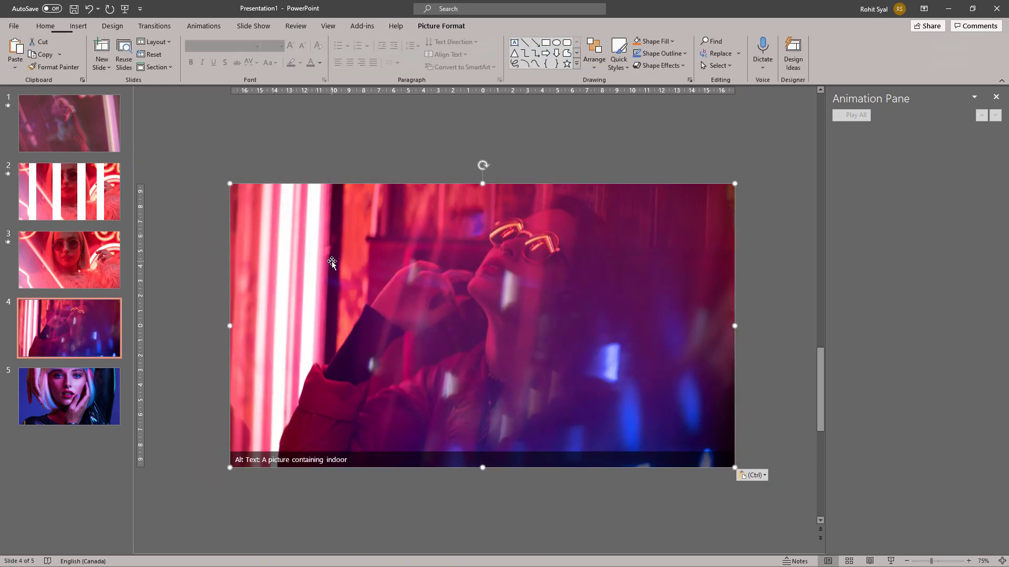
{"action": "left_click", "coordinate": [441, 26]}
{"action": "left_click", "coordinate": [895, 48]}
{"action": "left_click_drag", "start_coordinate": [482, 185], "coordinate": [482, 246]}
{"action": "left_click_drag", "start_coordinate": [482, 466], "coordinate": [480, 284]}
{"action": "left_click", "coordinate": [194, 294]}
Paste another copy of the picture and crop it to a third horizontal strip across the middle of slide 4
{"action": "key", "text": "ctrl+v"}
{"action": "left_click", "coordinate": [442, 26]}
{"action": "left_click", "coordinate": [894, 49]}
{"action": "left_click_drag", "start_coordinate": [483, 185], "coordinate": [482, 307]}
{"action": "left_click_drag", "start_coordinate": [482, 466], "coordinate": [482, 345]}
{"action": "left_click", "coordinate": [194, 355]}
Paste more copies of the picture and crop them to the fourth and fifth horizontal strips, the last along the picture's lower edge
{"action": "key", "text": "ctrl+v"}
{"action": "left_click", "coordinate": [442, 26]}
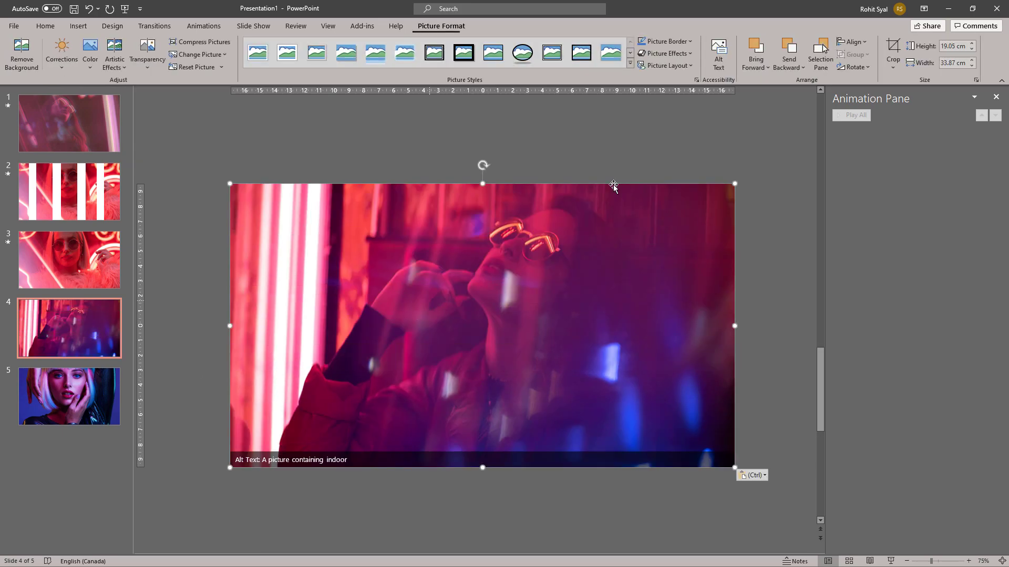
{"action": "left_click", "coordinate": [893, 49]}
{"action": "left_click_drag", "start_coordinate": [482, 185], "coordinate": [481, 429]}
{"action": "left_click", "coordinate": [217, 330]}
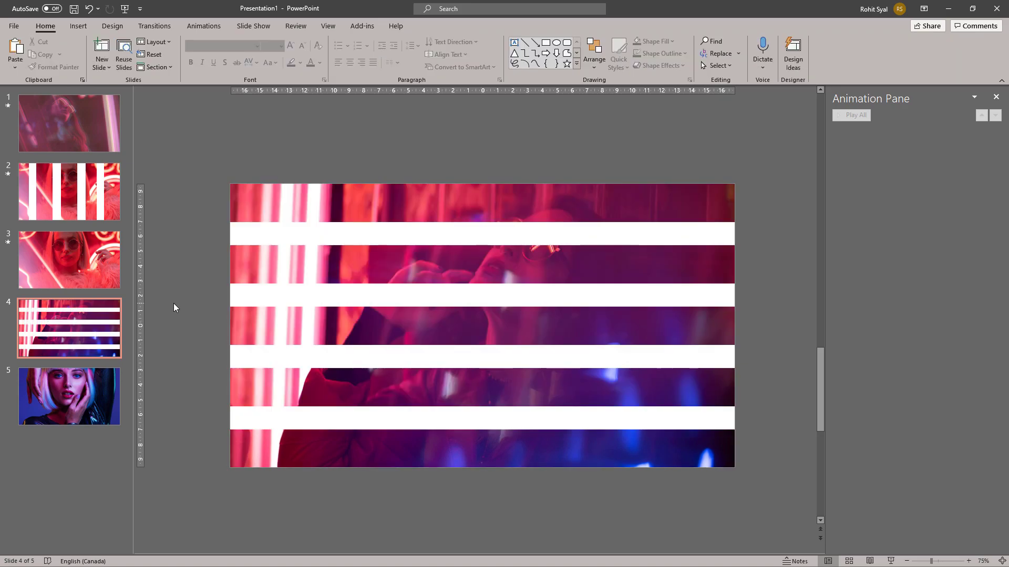
Apply a Fly In entrance animation to the uppermost strip on slide 4
{"action": "left_click", "coordinate": [327, 219]}
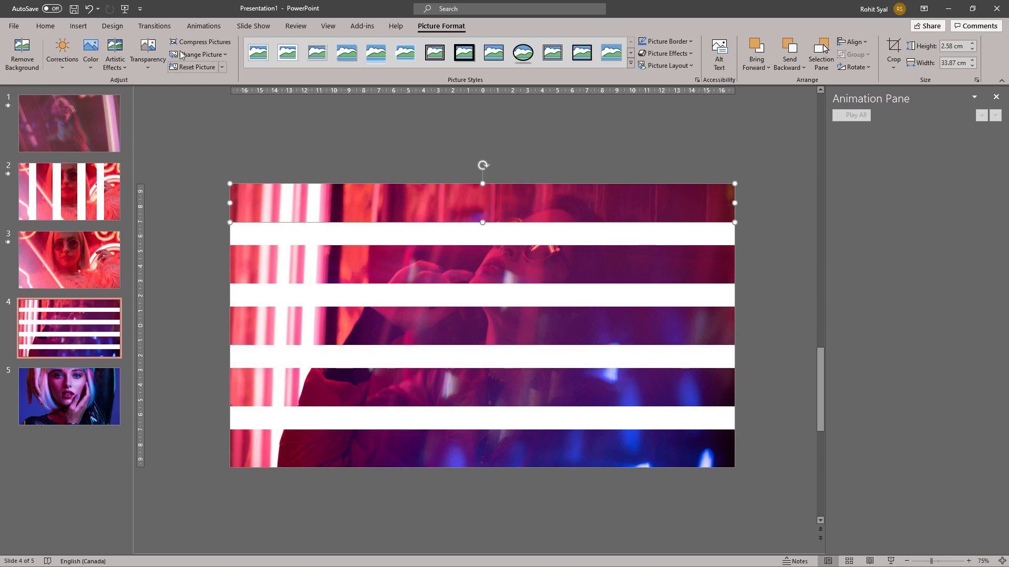
{"action": "left_click", "coordinate": [198, 27]}
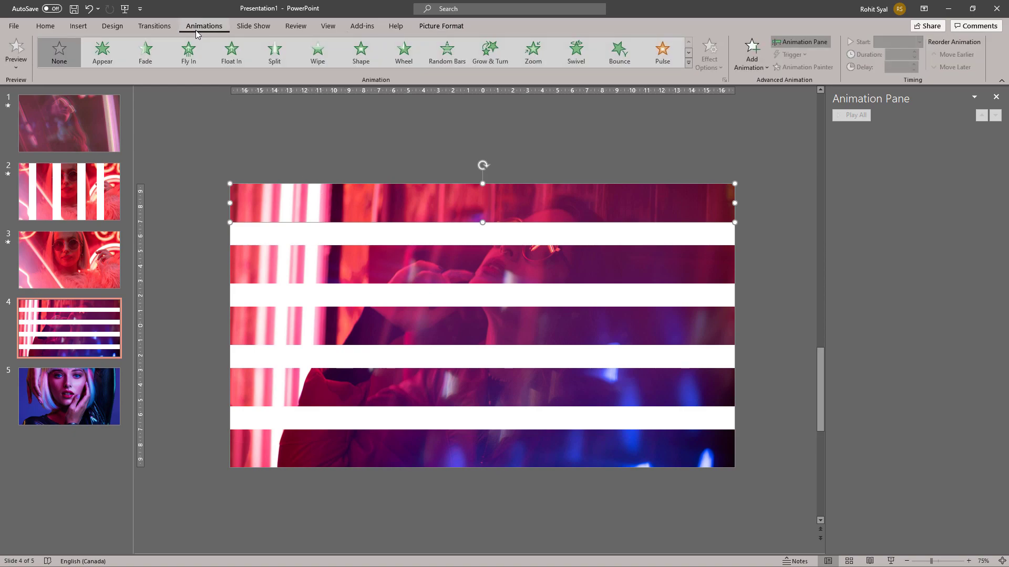
{"action": "left_click", "coordinate": [189, 51]}
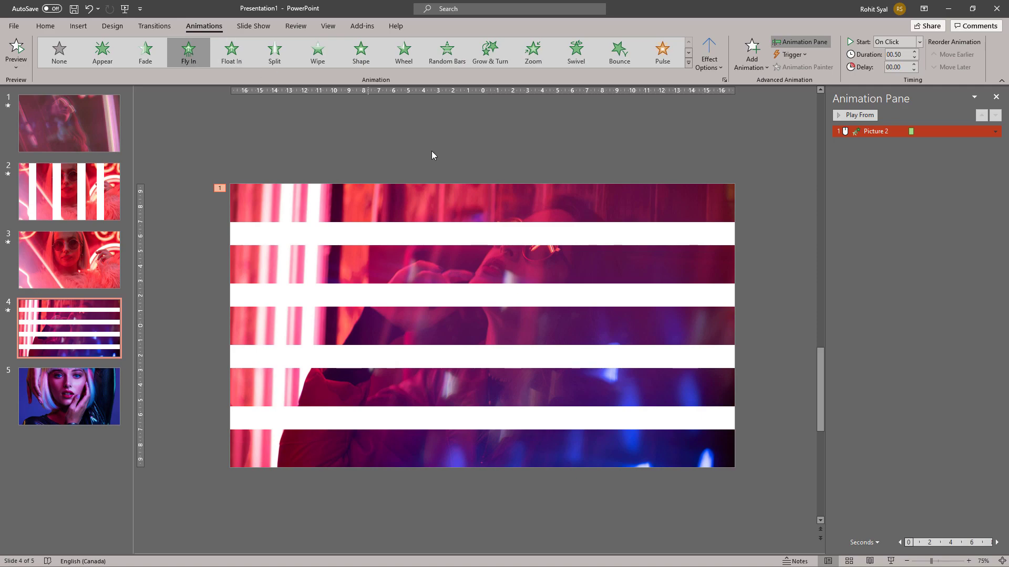
Add two Blink emphasis effects to the uppermost strip in addition to its Fly In
{"action": "left_click", "coordinate": [502, 212]}
{"action": "left_click", "coordinate": [752, 52]}
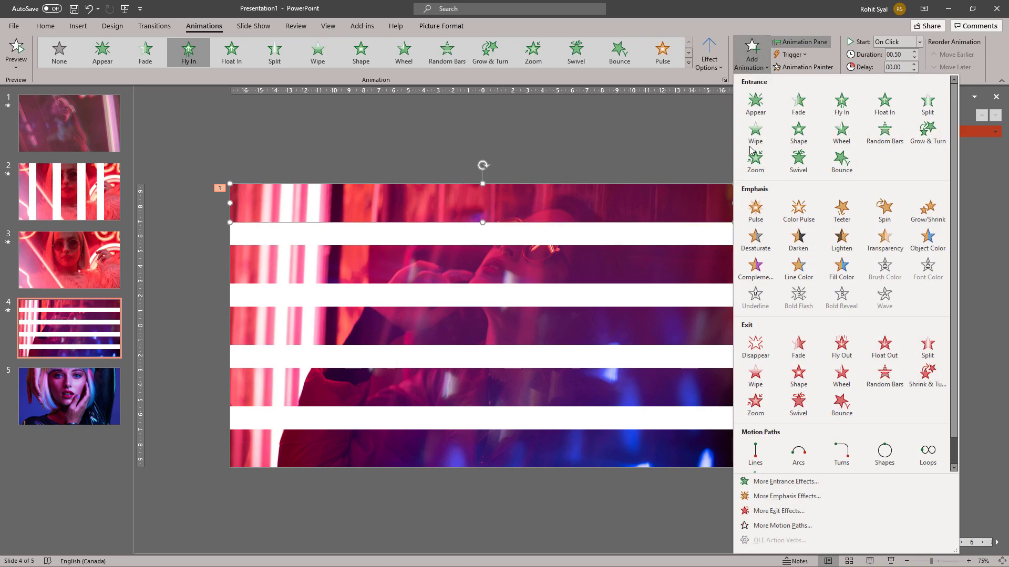
{"action": "left_click", "coordinate": [775, 496]}
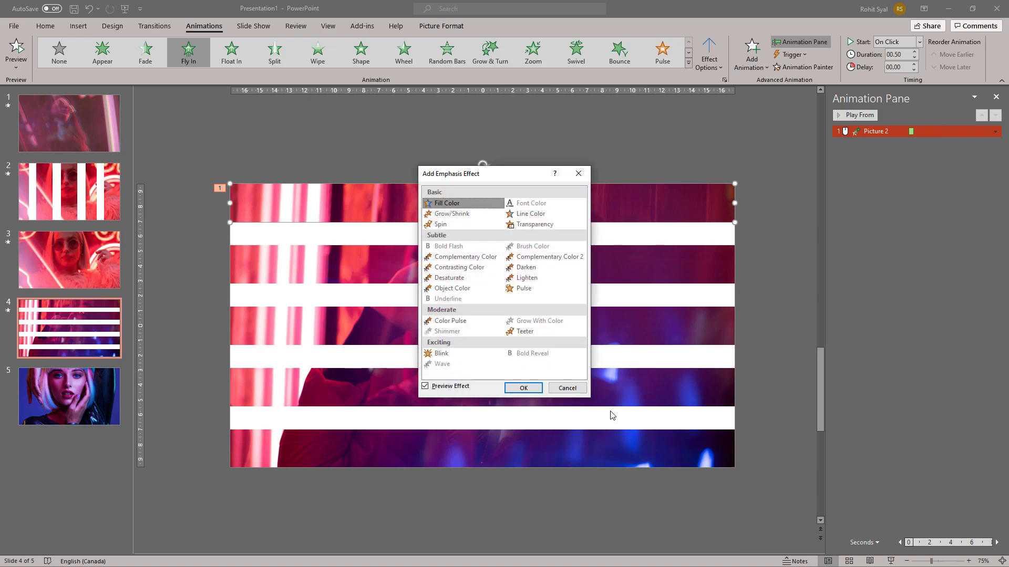
{"action": "left_click", "coordinate": [442, 353]}
{"action": "left_click", "coordinate": [524, 389]}
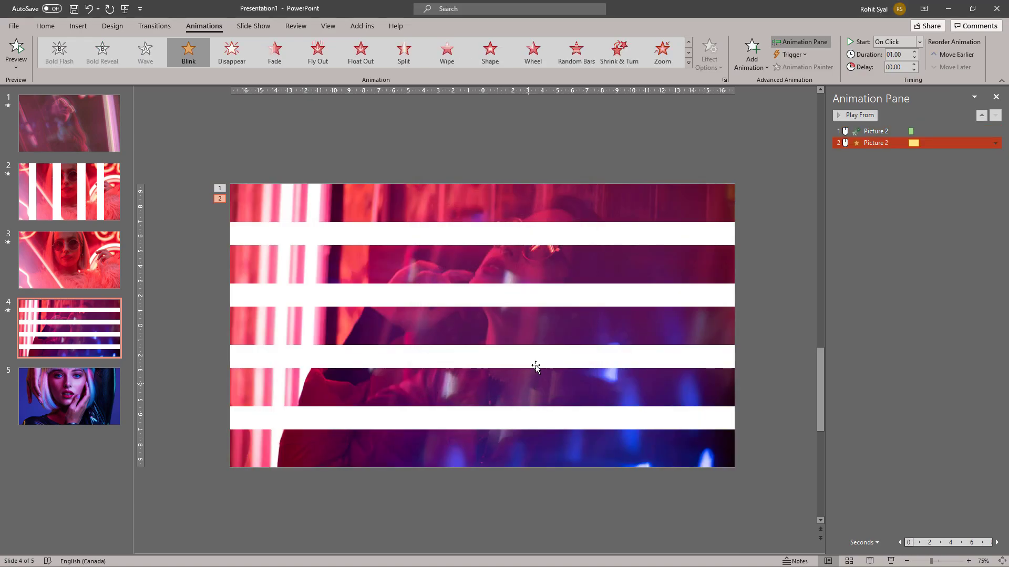
{"action": "left_click", "coordinate": [749, 64]}
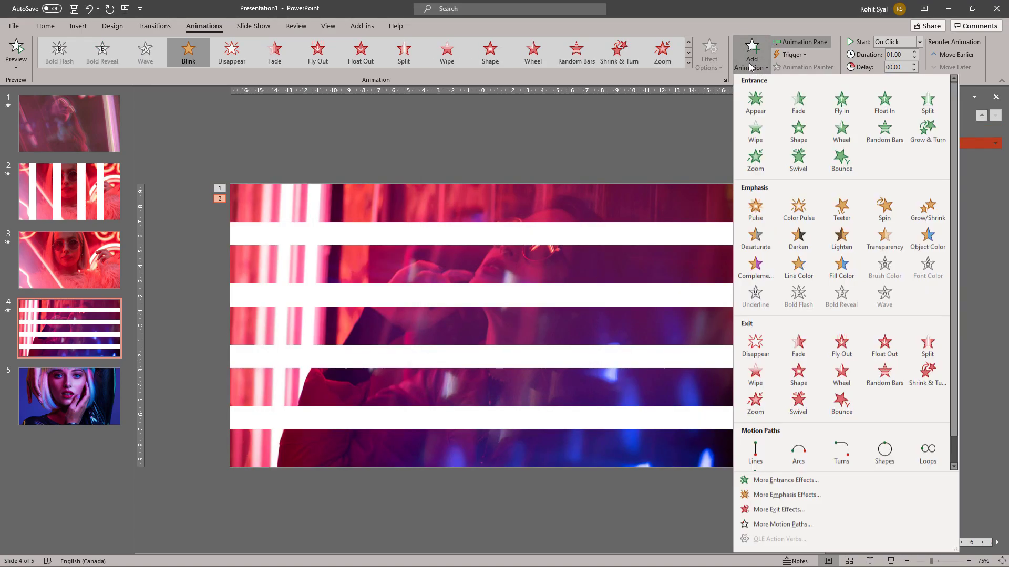
{"action": "left_click", "coordinate": [777, 496]}
{"action": "left_click", "coordinate": [442, 353]}
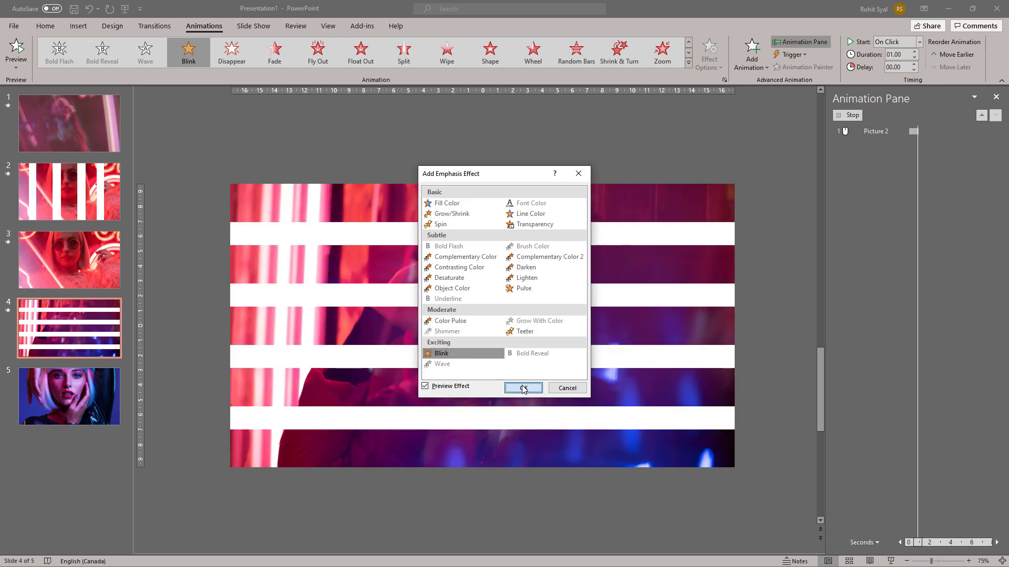
{"action": "left_click", "coordinate": [524, 387]}
Set all three animations of the uppermost strip to start With Previous
{"action": "left_click", "coordinate": [885, 131]}
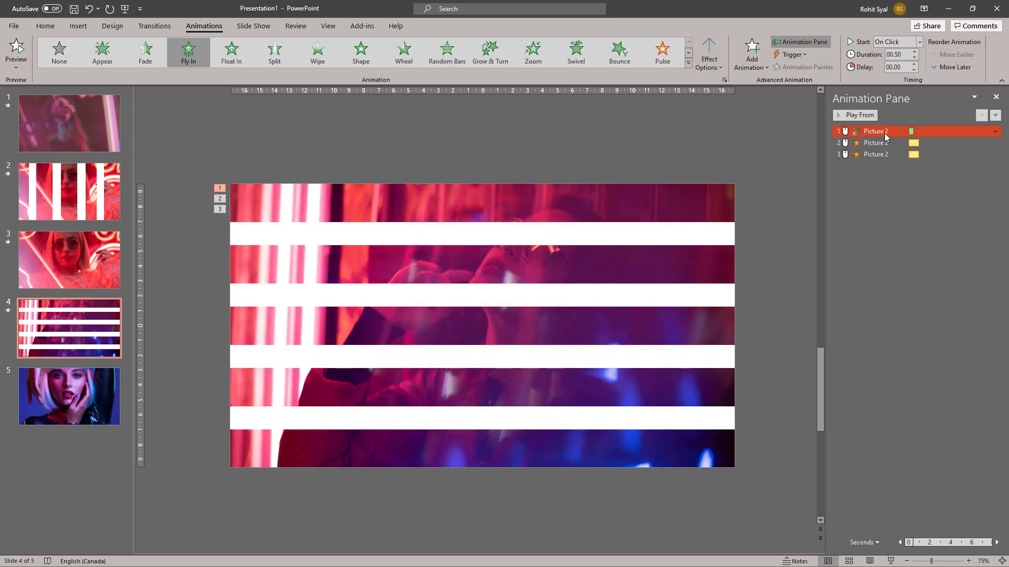
{"action": "key", "text": "shift+Down"}
{"action": "key", "text": "shift+Down"}
{"action": "right_click", "coordinate": [900, 142]}
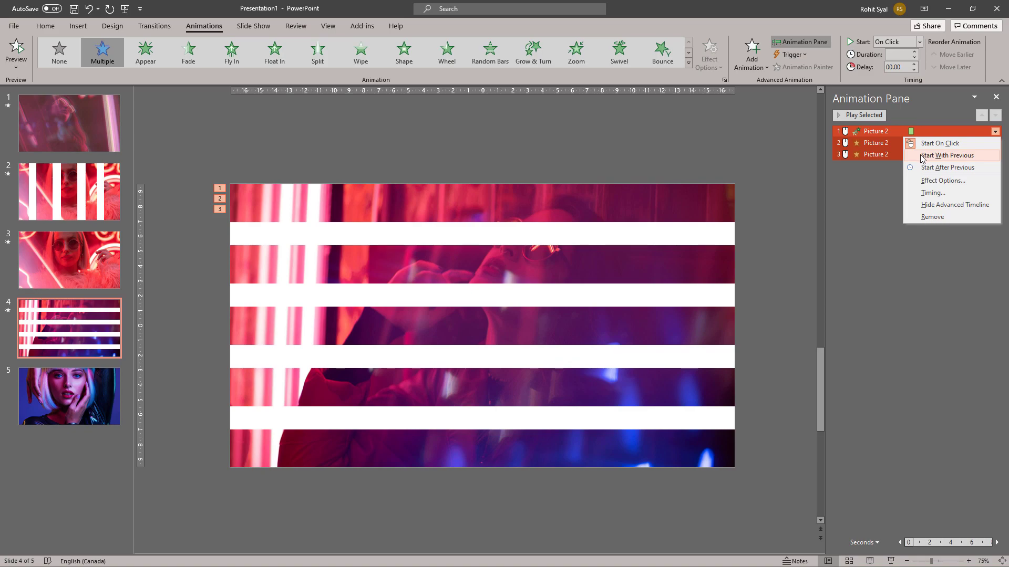
{"action": "left_click", "coordinate": [903, 156]}
Set the duration of both Blink effects on the uppermost strip to 0.25 seconds
{"action": "left_click", "coordinate": [902, 142]}
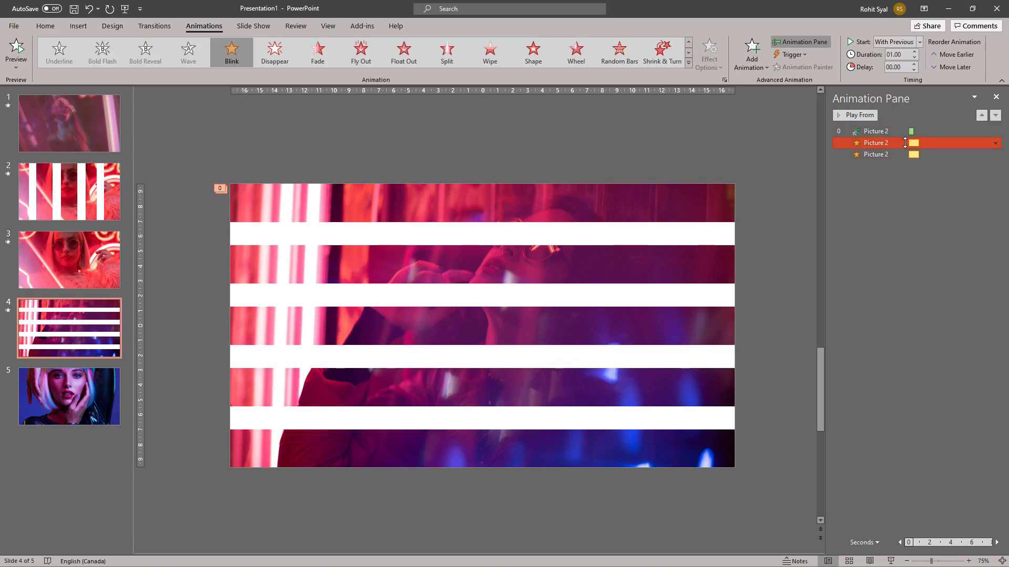
{"action": "left_click", "coordinate": [897, 131], "text": "shift"}
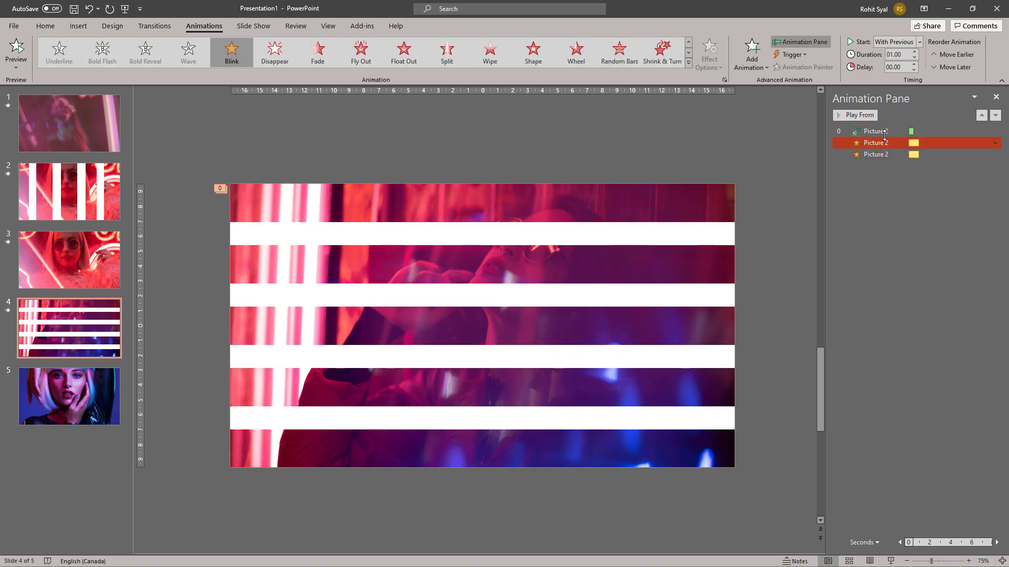
{"action": "left_click", "coordinate": [914, 57]}
{"action": "left_click", "coordinate": [914, 57]}
{"action": "left_click", "coordinate": [914, 57]}
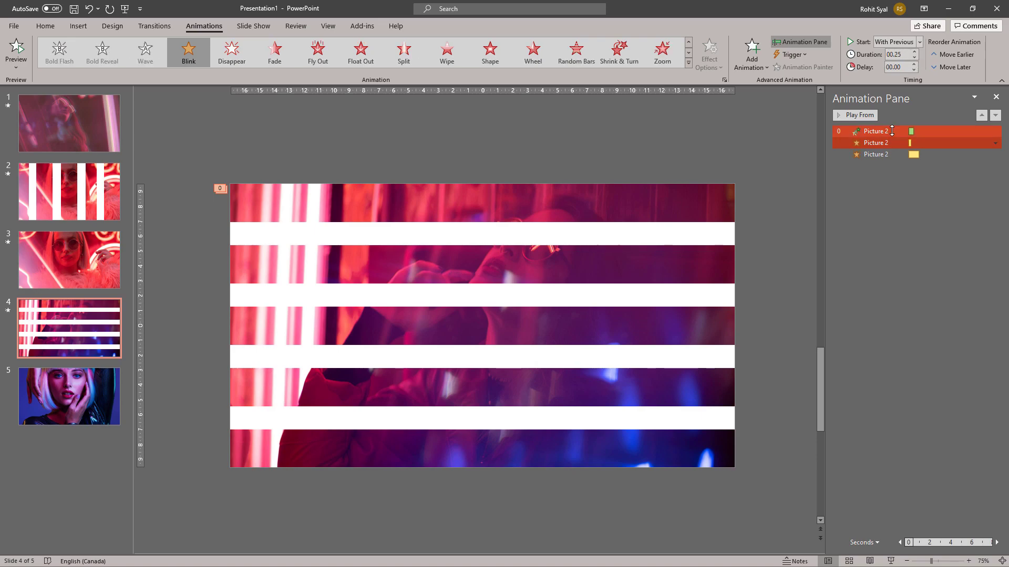
{"action": "left_click", "coordinate": [892, 131]}
{"action": "left_click", "coordinate": [887, 153]}
{"action": "left_click", "coordinate": [914, 57]}
Set the uppermost strip's Fly In duration to 0.25 seconds and its two Blink delays to 0.25 and 0.50 seconds
{"action": "left_click", "coordinate": [915, 57]}
{"action": "left_click", "coordinate": [914, 57]}
Set the delays of the uppermost strip's two Blink effects to 0.50 and 0.75 seconds
{"action": "left_click", "coordinate": [888, 142]}
{"action": "left_click", "coordinate": [914, 65]}
{"action": "left_click", "coordinate": [914, 65]}
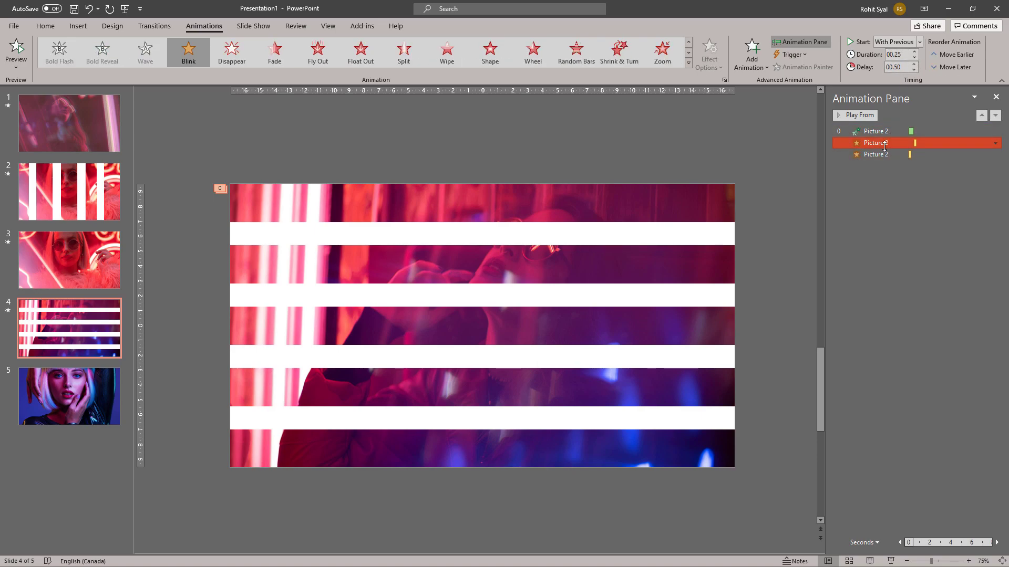
{"action": "left_click", "coordinate": [885, 154]}
{"action": "left_click", "coordinate": [914, 64]}
{"action": "double_click", "coordinate": [914, 65]}
{"action": "left_click", "coordinate": [891, 132]}
{"action": "left_click", "coordinate": [914, 57]}
{"action": "left_click", "coordinate": [891, 143]}
{"action": "left_click", "coordinate": [913, 70]}
{"action": "left_click", "coordinate": [893, 154]}
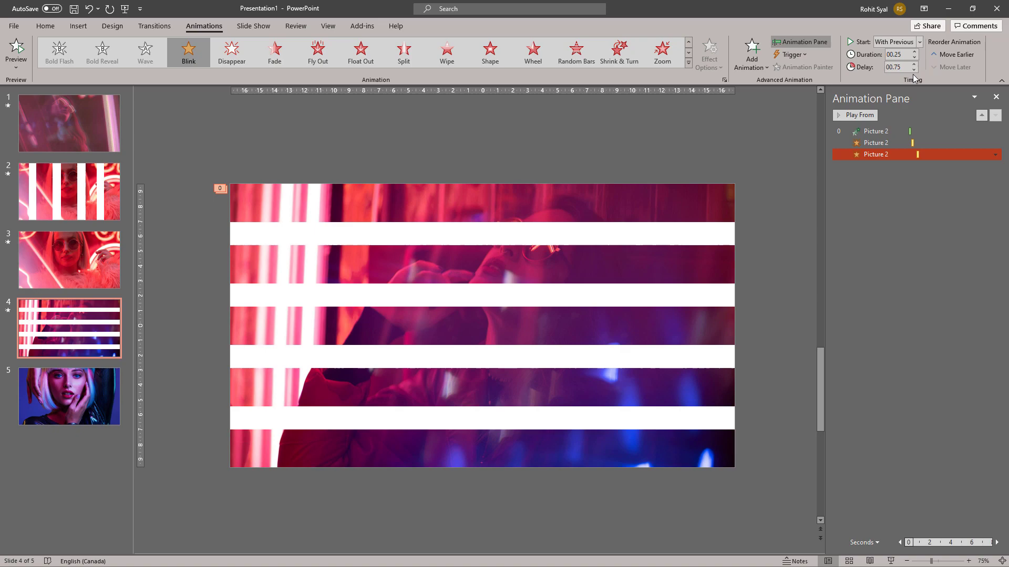
{"action": "left_click", "coordinate": [914, 69]}
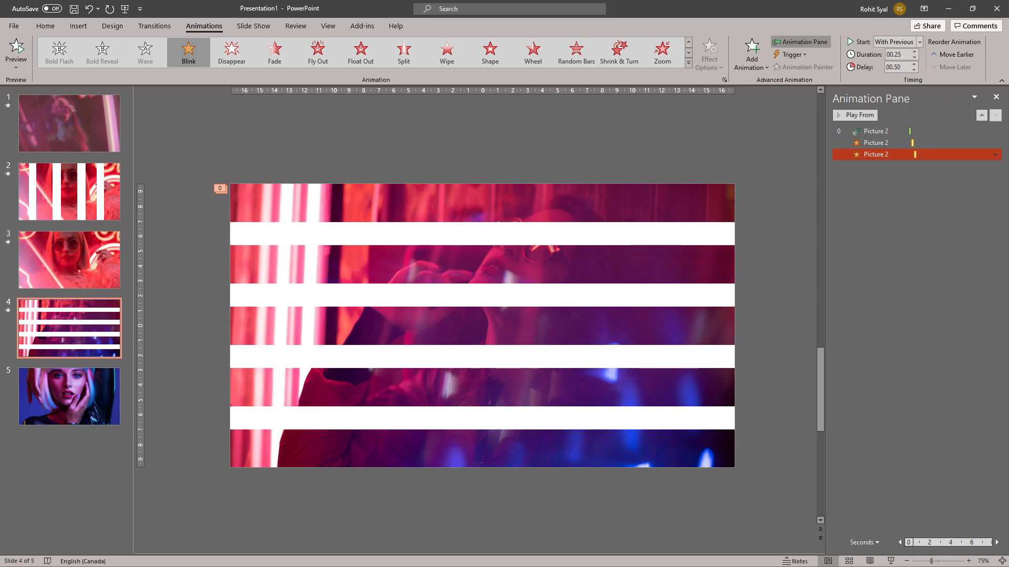
Copy the uppermost strip's animations to the other four strips on slide 4 with Animation Painter
{"action": "left_click", "coordinate": [575, 210]}
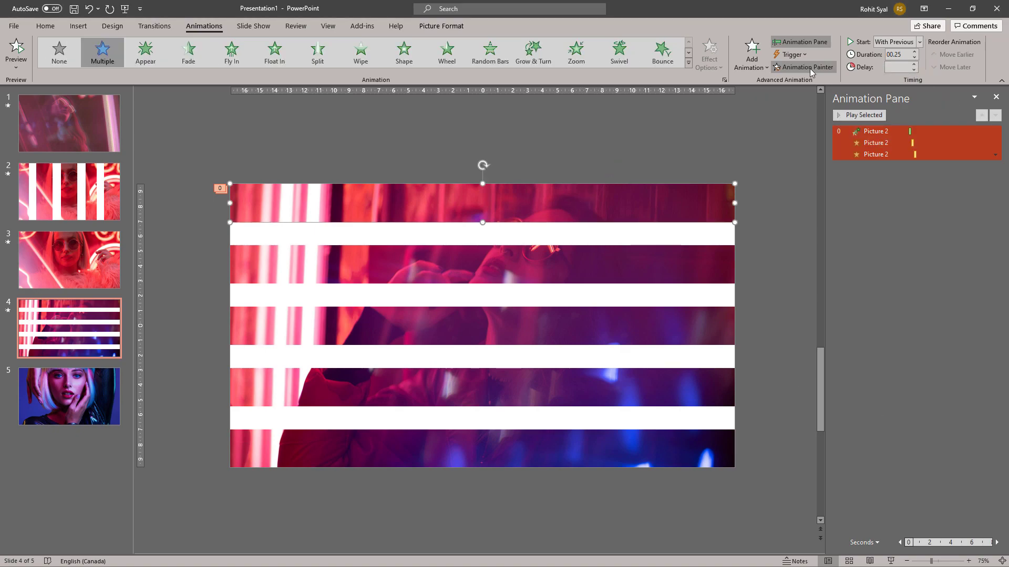
{"action": "left_click", "coordinate": [384, 263]}
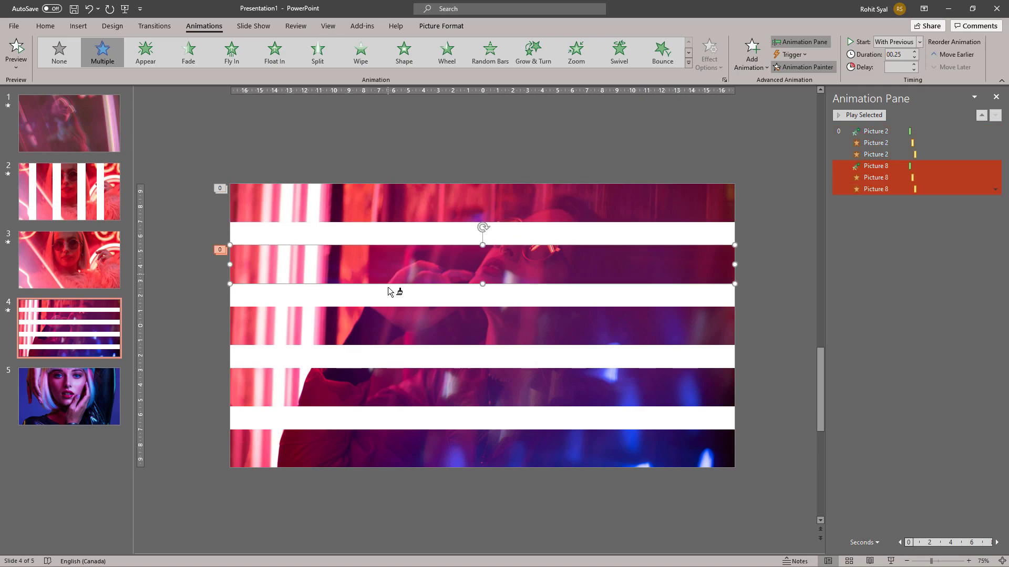
{"action": "left_click", "coordinate": [391, 326]}
{"action": "left_click", "coordinate": [396, 386]}
{"action": "left_click", "coordinate": [407, 448]}
{"action": "left_click", "coordinate": [752, 411]}
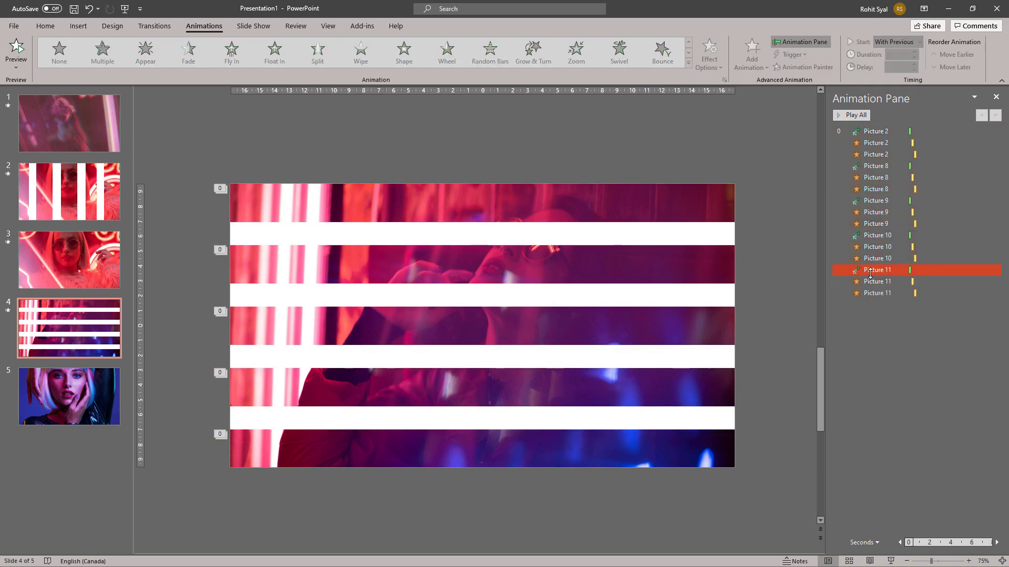
Set the bounce end to 0.25 seconds for the Fly In effects of the first, third, fourth and fifth strips
{"action": "left_click", "coordinate": [871, 235], "text": "ctrl"}
{"action": "left_click", "coordinate": [872, 201], "text": "ctrl"}
{"action": "left_click", "coordinate": [865, 155], "text": "ctrl"}
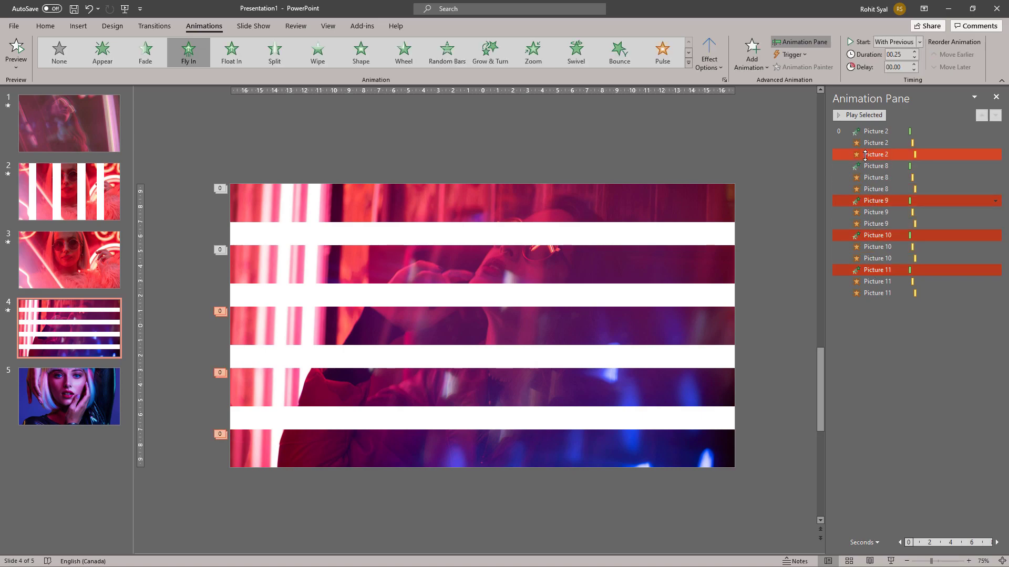
{"action": "left_click", "coordinate": [995, 132]}
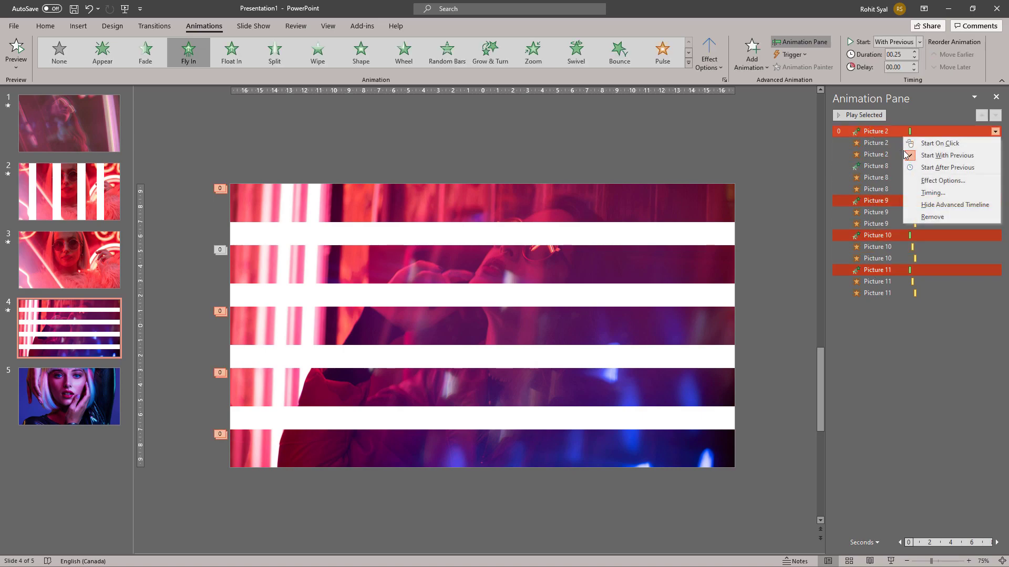
{"action": "left_click", "coordinate": [929, 181]}
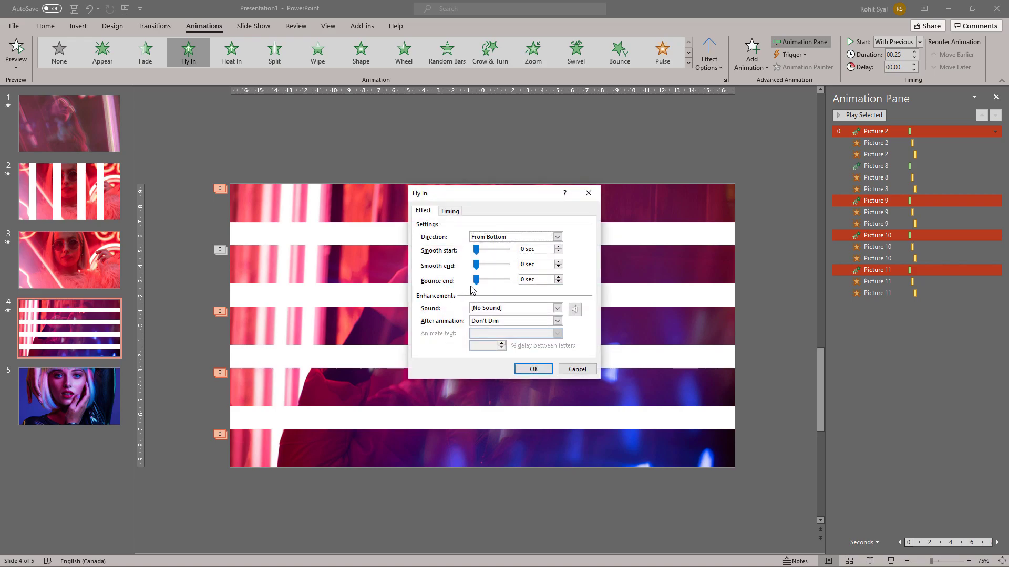
{"action": "left_click_drag", "start_coordinate": [476, 280], "coordinate": [508, 281]}
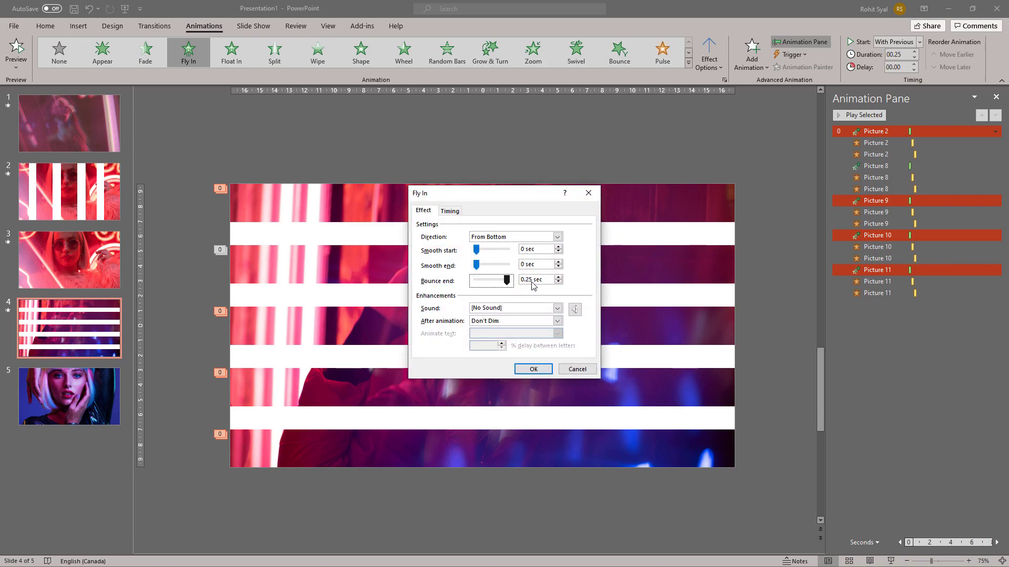
{"action": "left_click", "coordinate": [528, 370]}
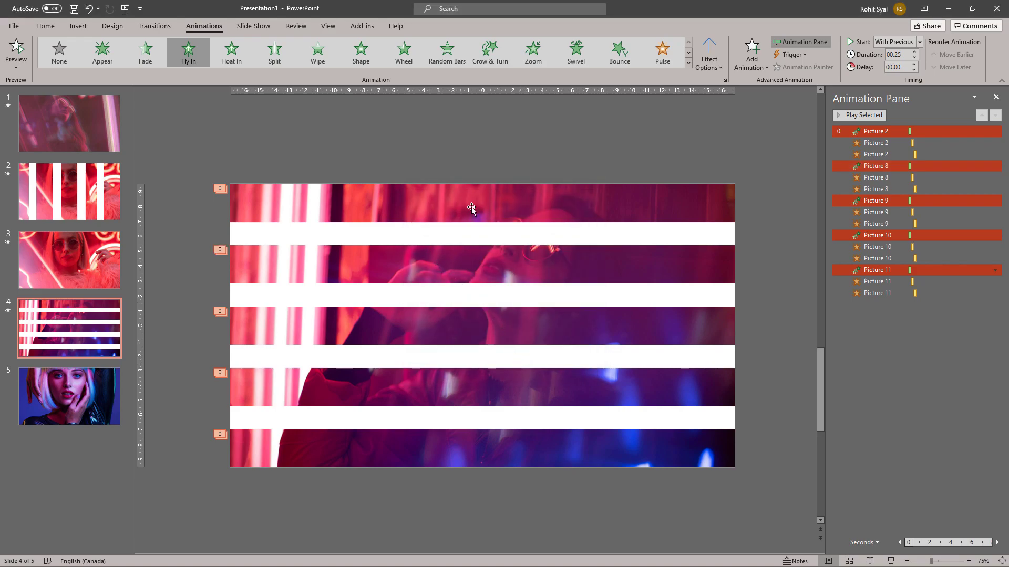
Set the strips' Fly In direction to From Left, with From Right for the third and fifth strips, and preview the slide's animations
{"action": "left_click", "coordinate": [710, 66]}
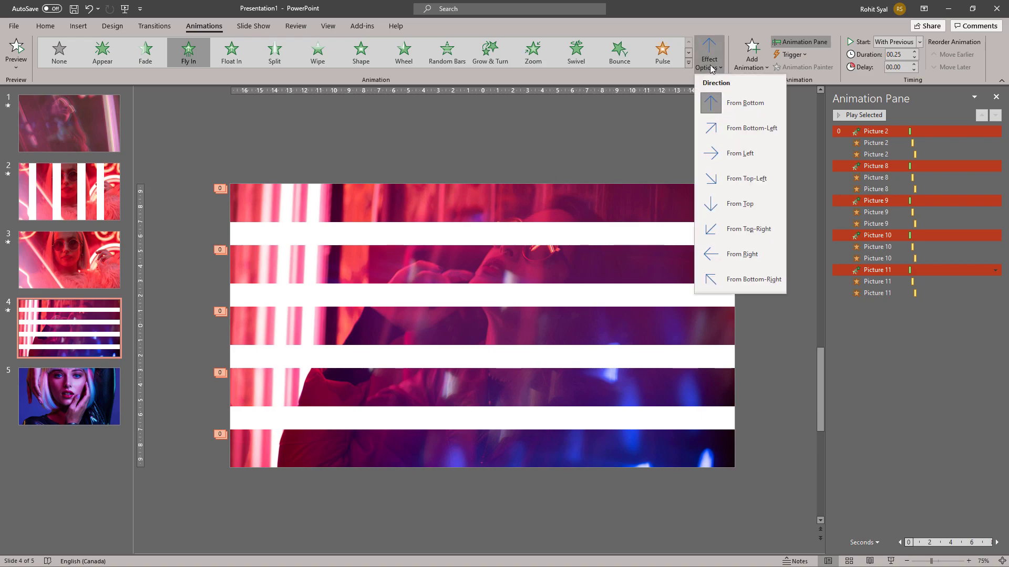
{"action": "left_click", "coordinate": [714, 159]}
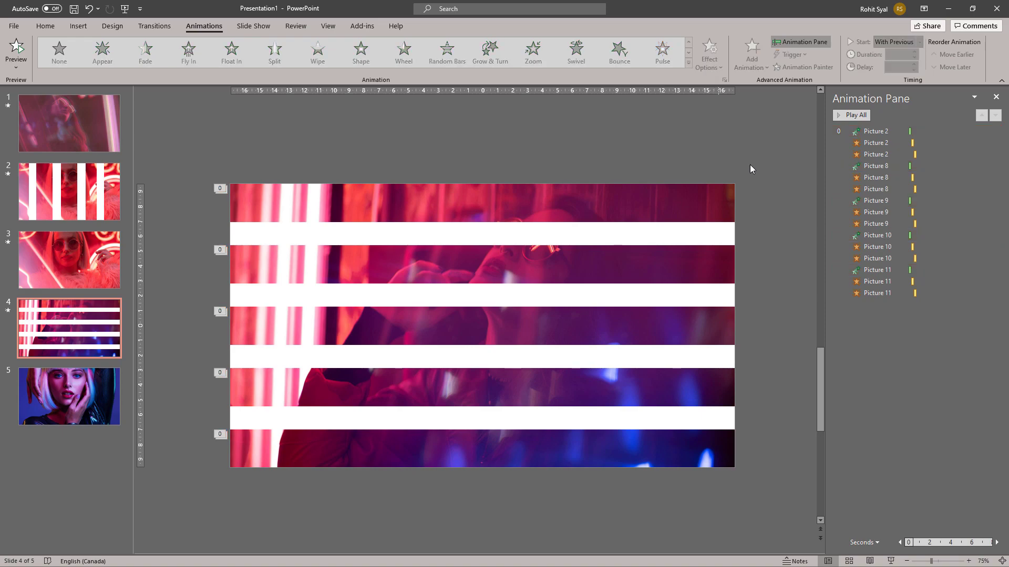
{"action": "left_click", "coordinate": [875, 201]}
{"action": "left_click", "coordinate": [878, 270], "text": "ctrl"}
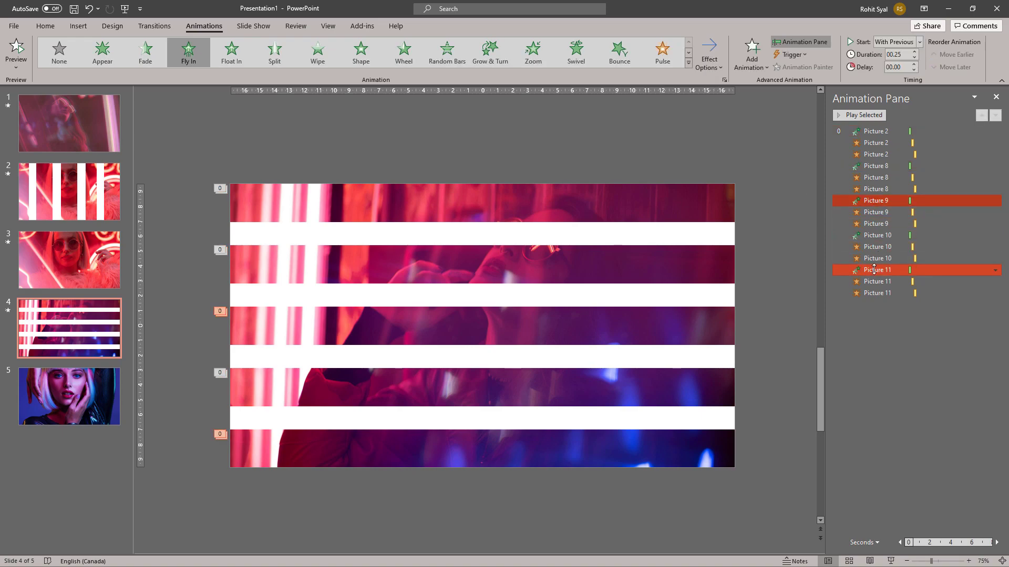
{"action": "left_click", "coordinate": [709, 58]}
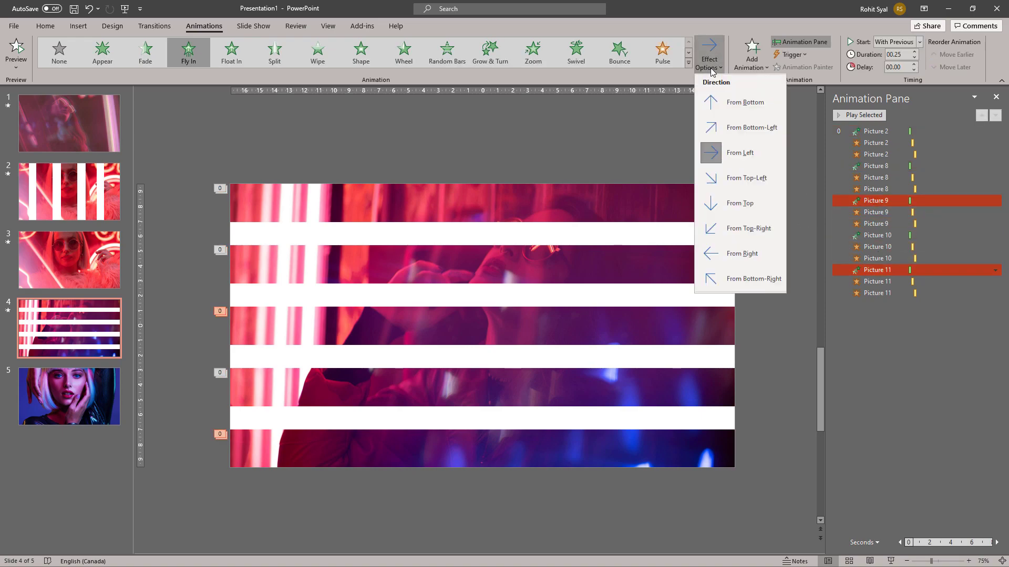
{"action": "left_click", "coordinate": [743, 244]}
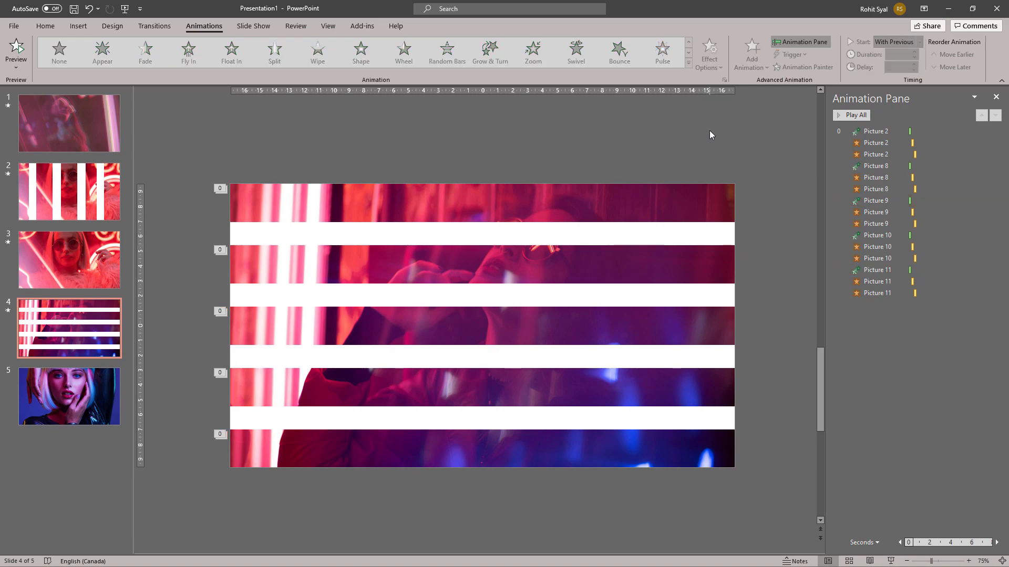
{"action": "left_click", "coordinate": [847, 116]}
{"action": "left_click", "coordinate": [847, 115]}
Delay the second strip's Fly In to 0.75 seconds and its two Blink effects to 1.00 and 1.25 seconds
{"action": "left_click", "coordinate": [890, 167]}
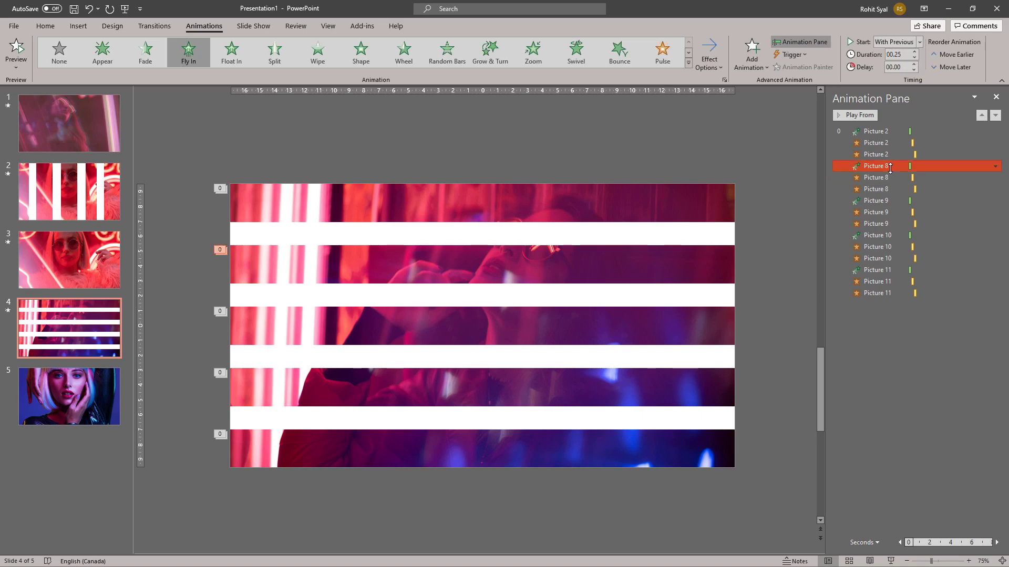
{"action": "triple_click", "coordinate": [914, 64]}
{"action": "left_click", "coordinate": [890, 178]}
{"action": "triple_click", "coordinate": [913, 65]}
{"action": "left_click", "coordinate": [891, 189]}
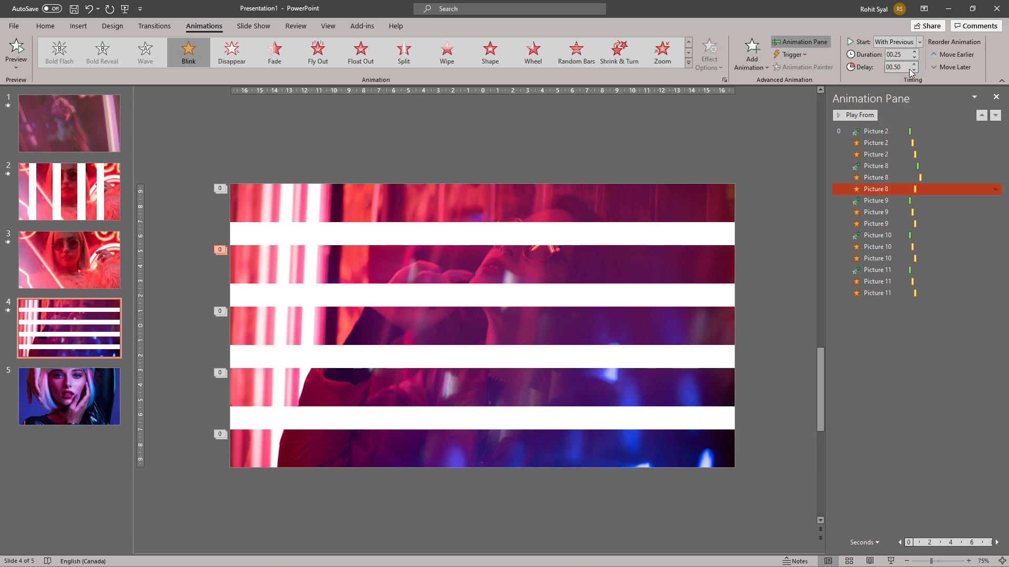
{"action": "triple_click", "coordinate": [914, 64]}
Set the fourth strip's delays to 0.75 seconds for Fly In and to 1.00 and 1.25 seconds for the Blinks
{"action": "left_click", "coordinate": [896, 132]}
{"action": "left_click", "coordinate": [888, 235]}
{"action": "triple_click", "coordinate": [915, 65]}
{"action": "left_click", "coordinate": [891, 247]}
{"action": "triple_click", "coordinate": [915, 64]}
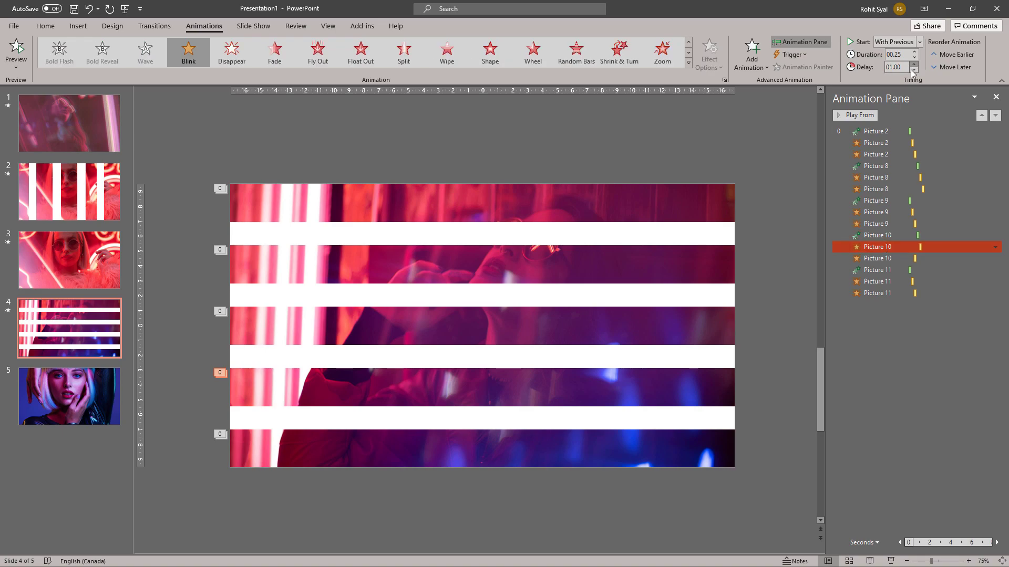
{"action": "left_click", "coordinate": [892, 258]}
{"action": "double_click", "coordinate": [915, 65]}
{"action": "left_click", "coordinate": [915, 65]}
Set the fifth strip's Fly In delay to 0.25 seconds and Blink delays to 0.50 and 0.75 seconds, and preview slide 4's animations
{"action": "left_click", "coordinate": [889, 270]}
{"action": "left_click", "coordinate": [915, 65]}
{"action": "left_click", "coordinate": [886, 282]}
{"action": "left_click", "coordinate": [914, 64]}
{"action": "left_click", "coordinate": [889, 293]}
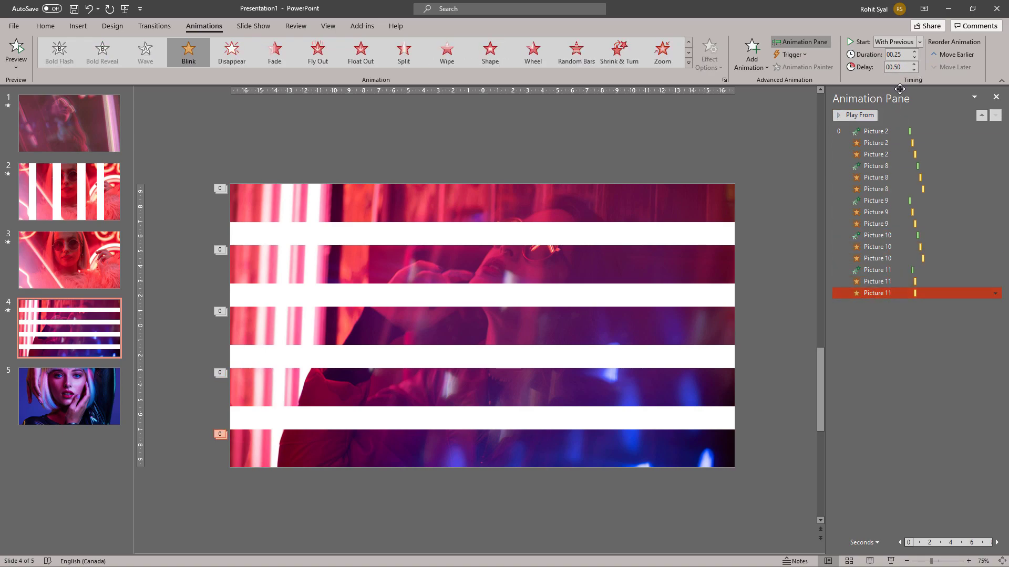
{"action": "left_click", "coordinate": [915, 65]}
{"action": "left_click", "coordinate": [758, 144]}
{"action": "left_click", "coordinate": [847, 114]}
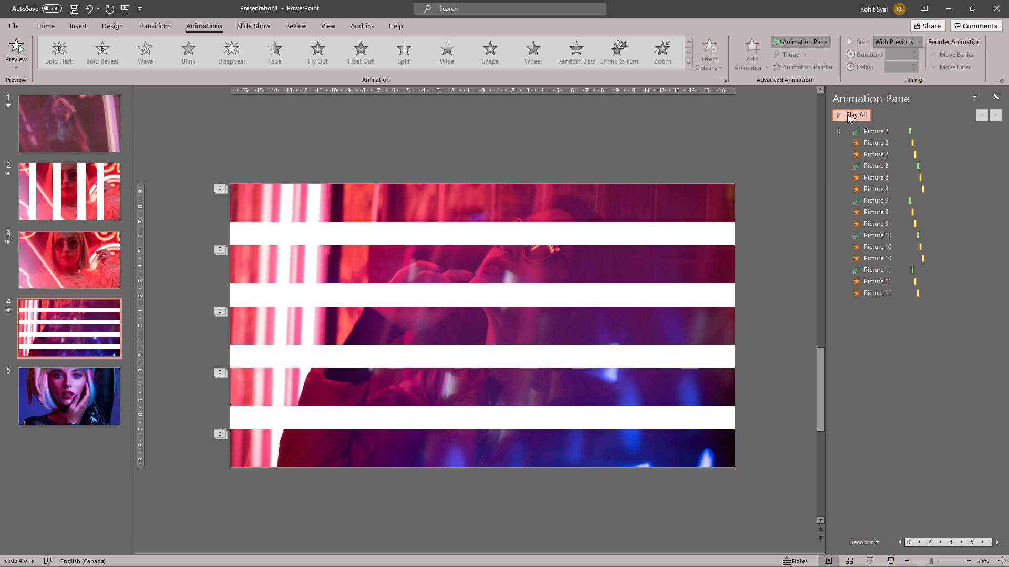
Add a blank slide after slide 4 and insert the magenta neon picture of the woman in sunglasses from the device
{"action": "left_click", "coordinate": [53, 339]}
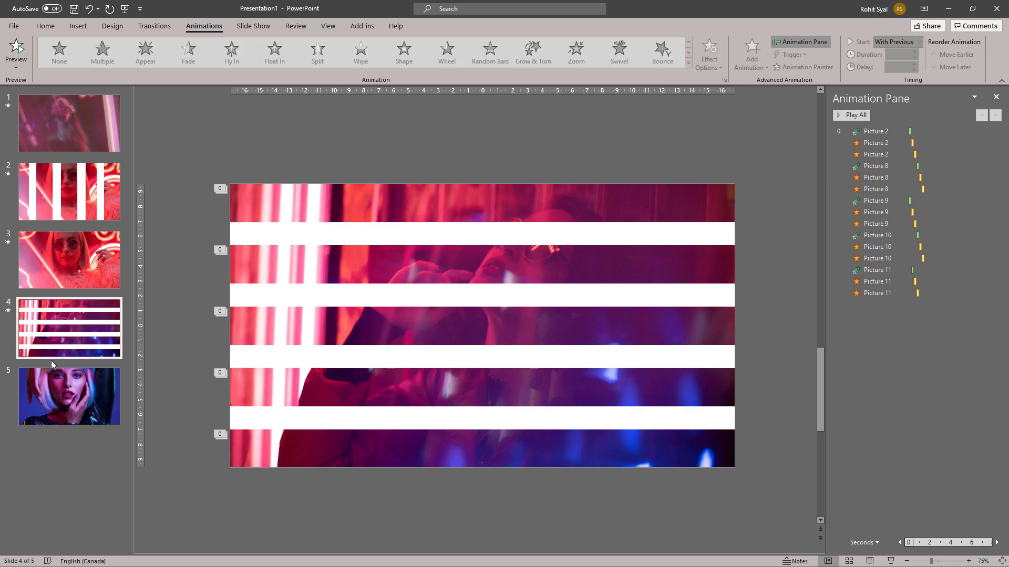
{"action": "right_click", "coordinate": [51, 360]}
{"action": "left_click", "coordinate": [77, 402]}
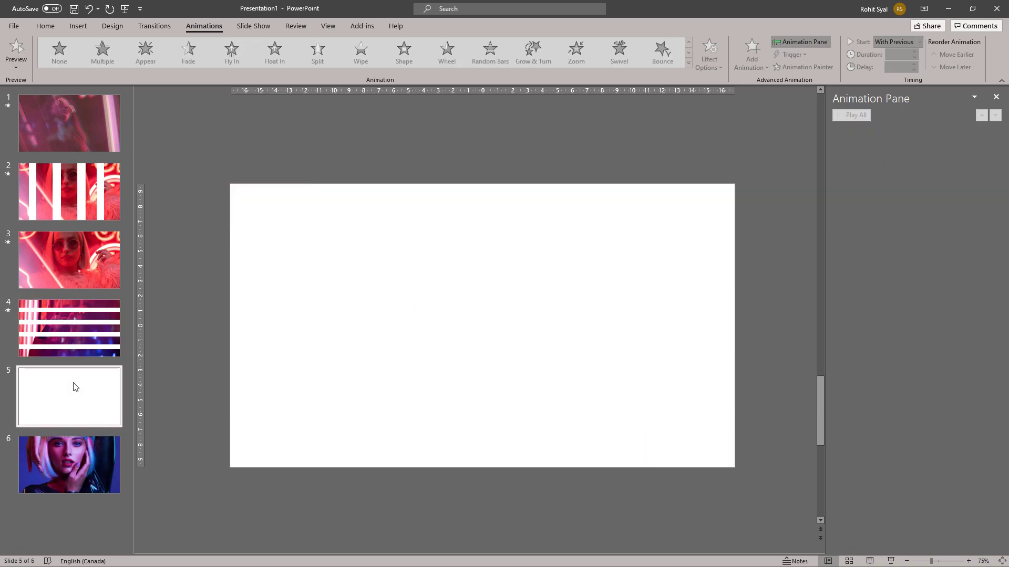
{"action": "left_click", "coordinate": [78, 26]}
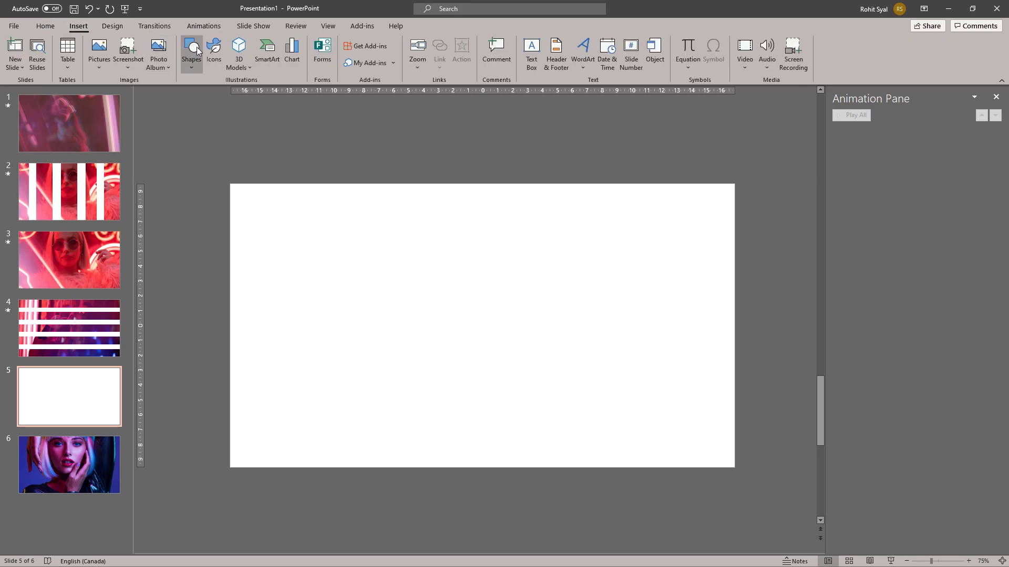
{"action": "left_click", "coordinate": [96, 69]}
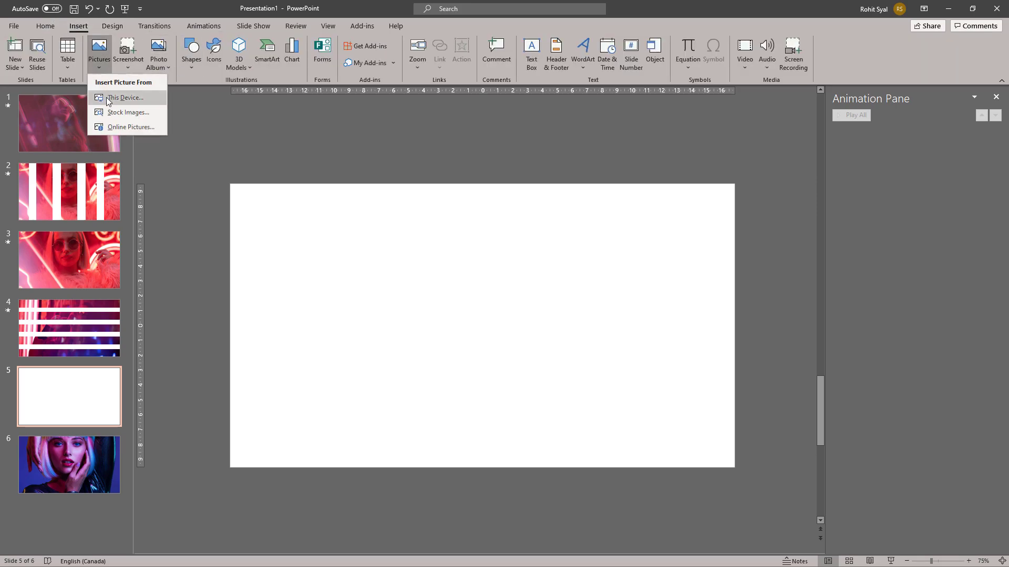
{"action": "left_click", "coordinate": [106, 97]}
{"action": "double_click", "coordinate": [483, 142]}
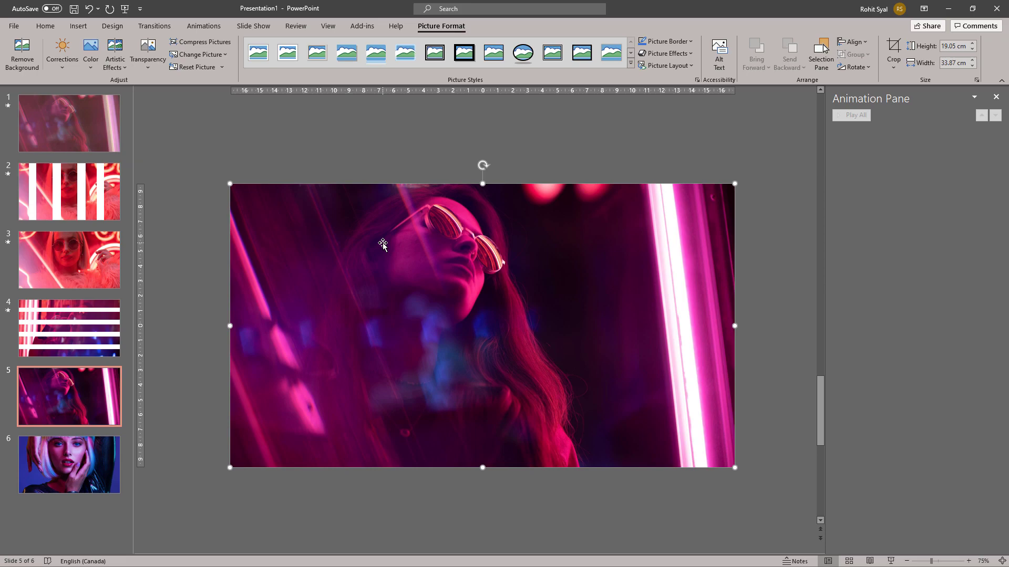
Copy the animations of slide 1's front overlay picture to the picture on slide 5 with Animation Painter and preview them
{"action": "left_click", "coordinate": [102, 138]}
{"action": "left_click", "coordinate": [393, 270]}
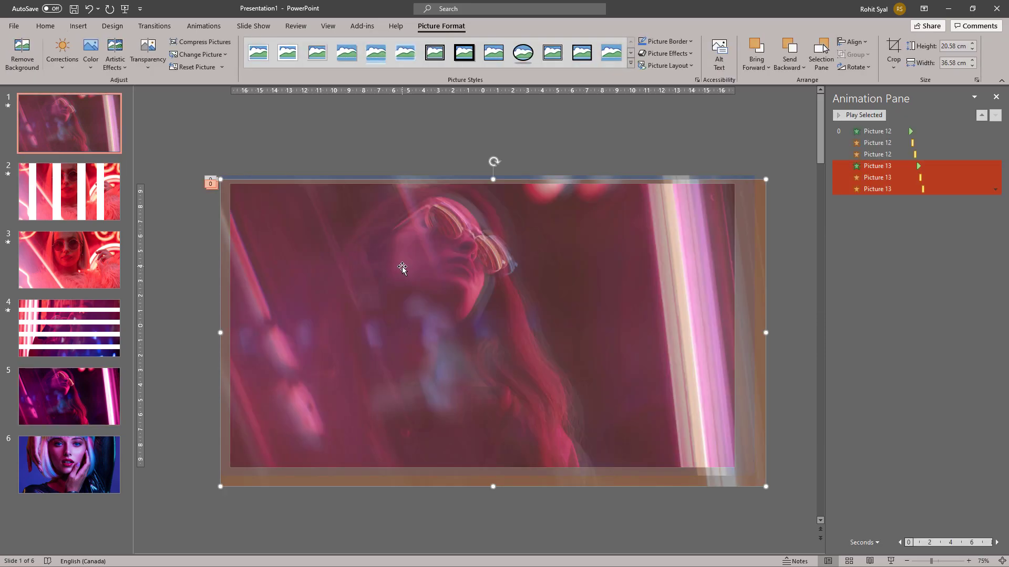
{"action": "left_click", "coordinate": [200, 27]}
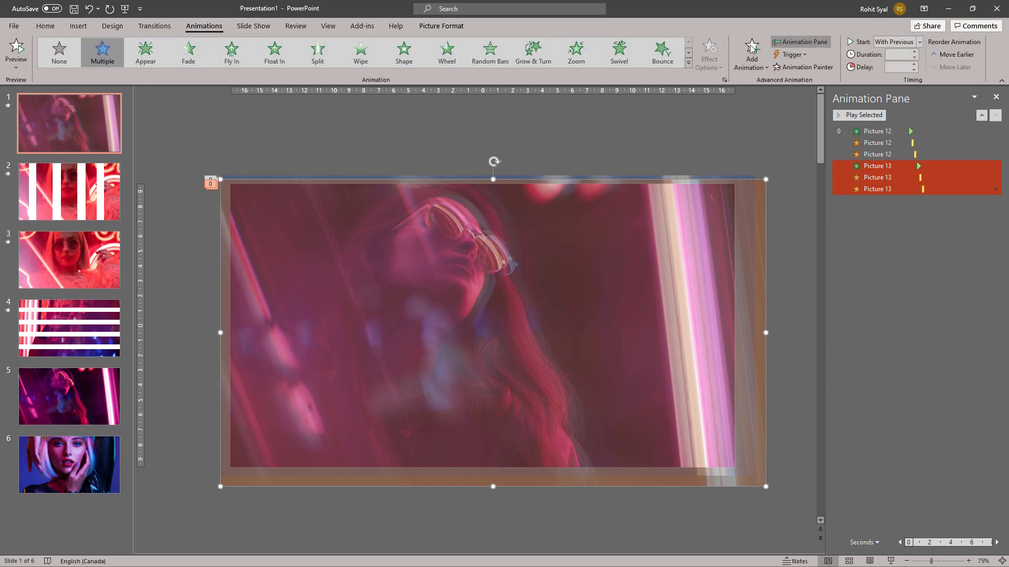
{"action": "left_click", "coordinate": [71, 411]}
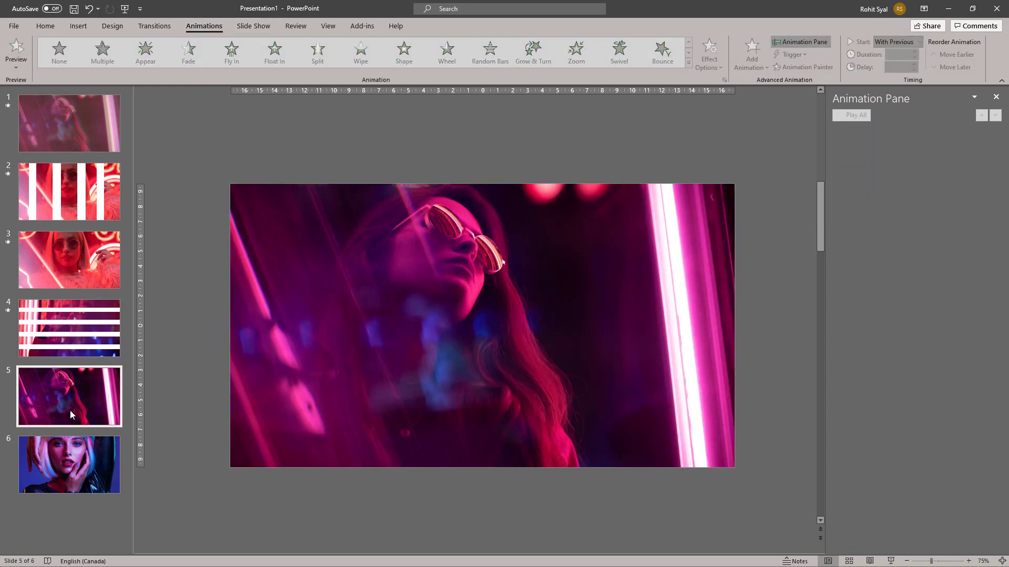
{"action": "left_click", "coordinate": [347, 287]}
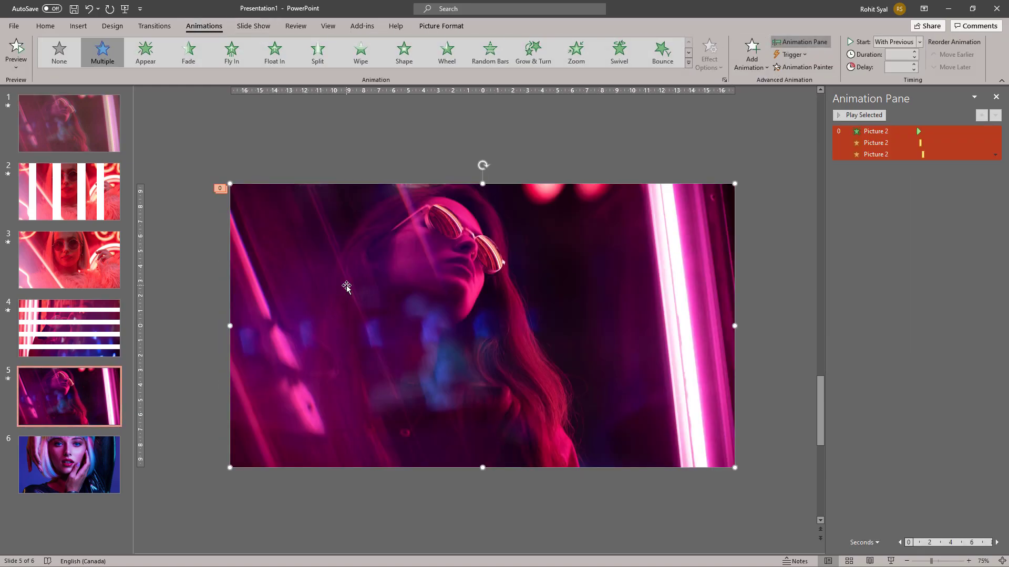
{"action": "left_click", "coordinate": [204, 267]}
{"action": "left_click", "coordinate": [401, 263]}
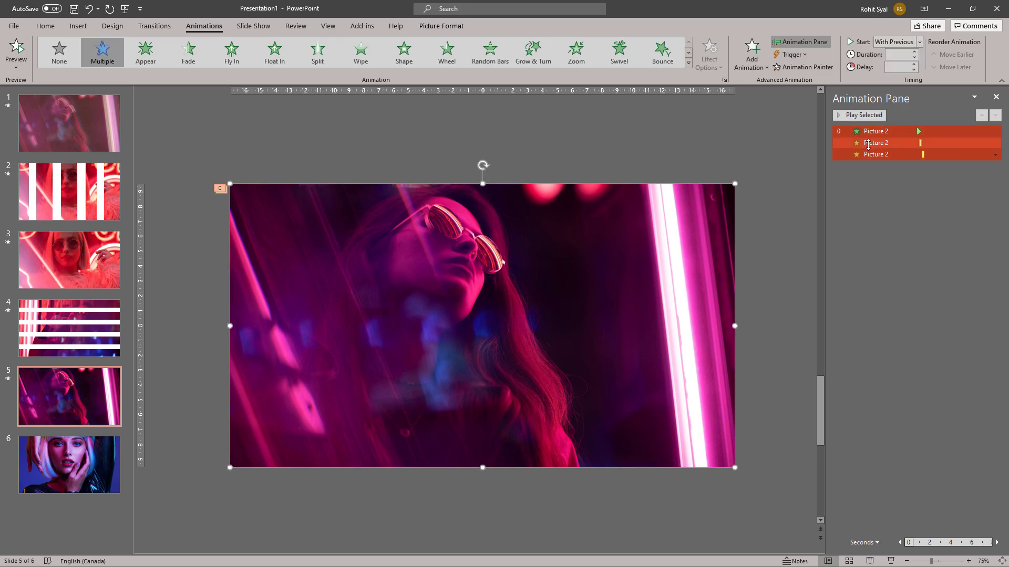
{"action": "left_click", "coordinate": [196, 245]}
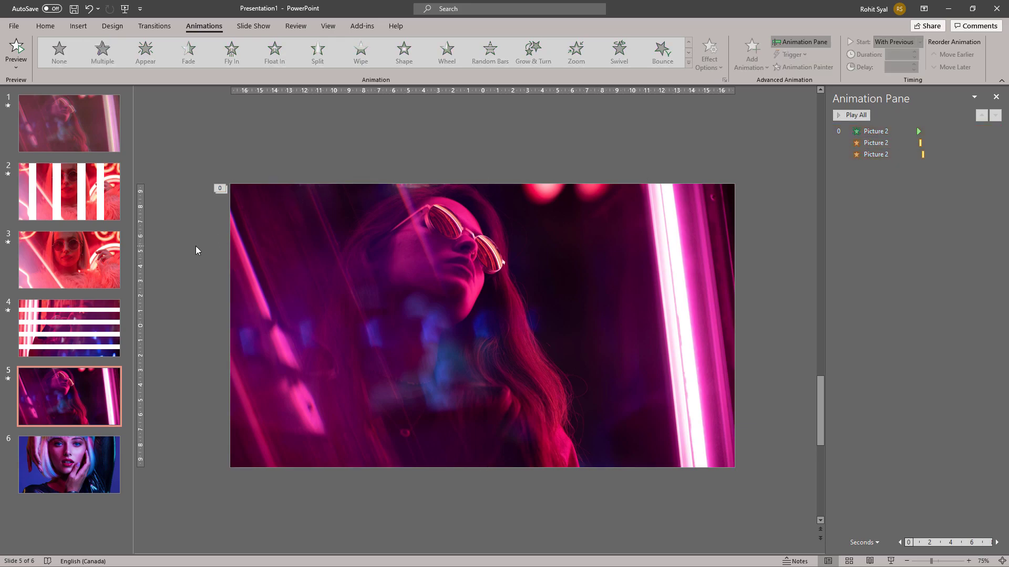
{"action": "left_click", "coordinate": [849, 116]}
Duplicate the last slide and turn slide 6's picture black and white with the lowest Color Saturation preset
{"action": "left_click", "coordinate": [77, 469]}
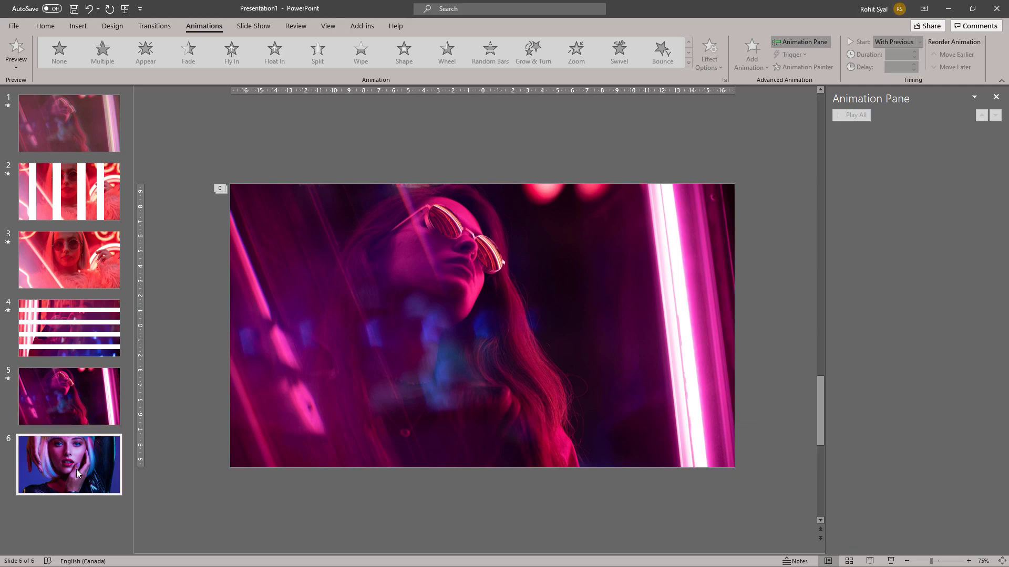
{"action": "right_click", "coordinate": [67, 467]}
{"action": "left_click", "coordinate": [102, 320]}
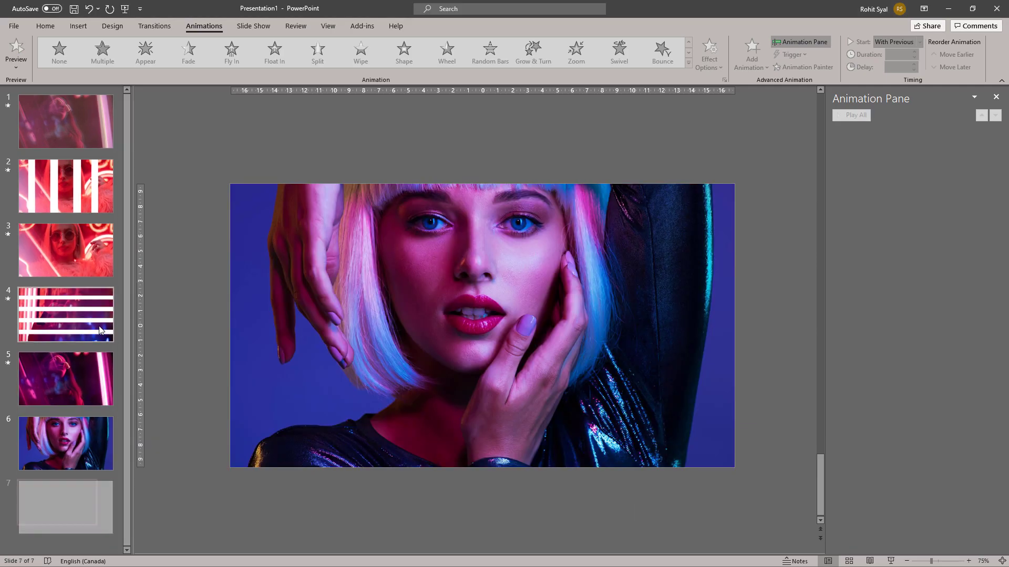
{"action": "left_click", "coordinate": [364, 310]}
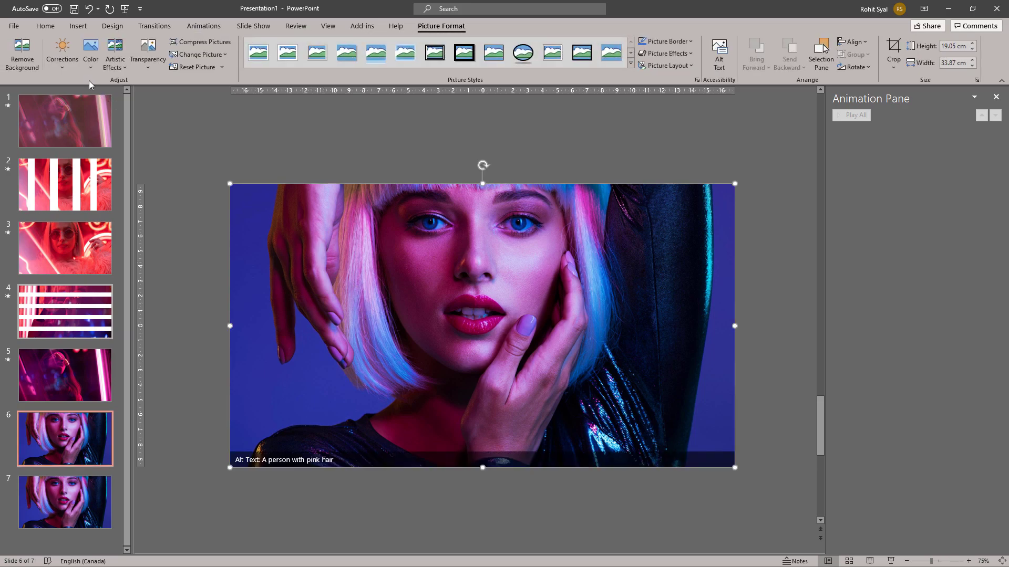
{"action": "left_click", "coordinate": [91, 51]}
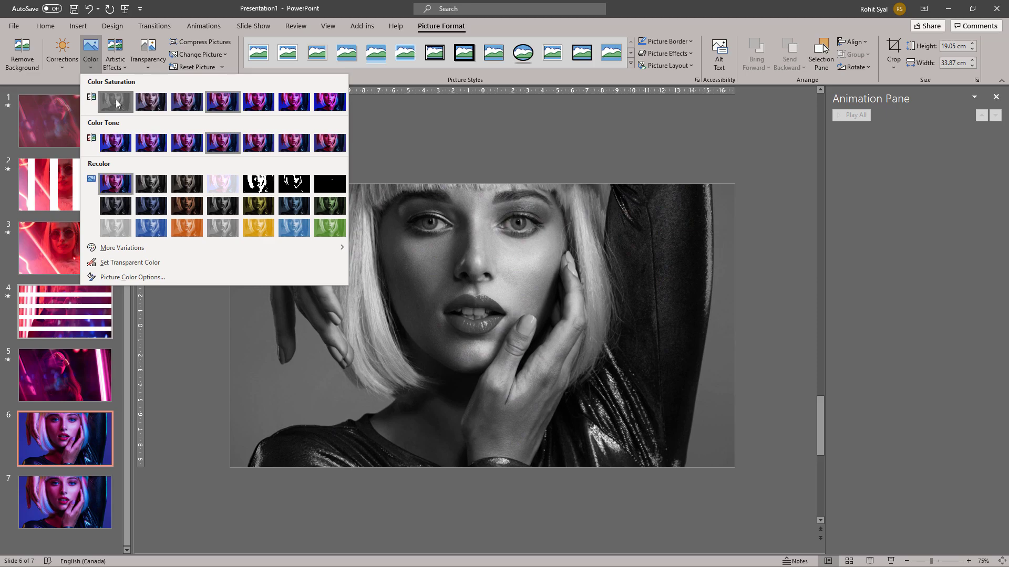
{"action": "left_click", "coordinate": [115, 99]}
{"action": "left_click", "coordinate": [207, 148]}
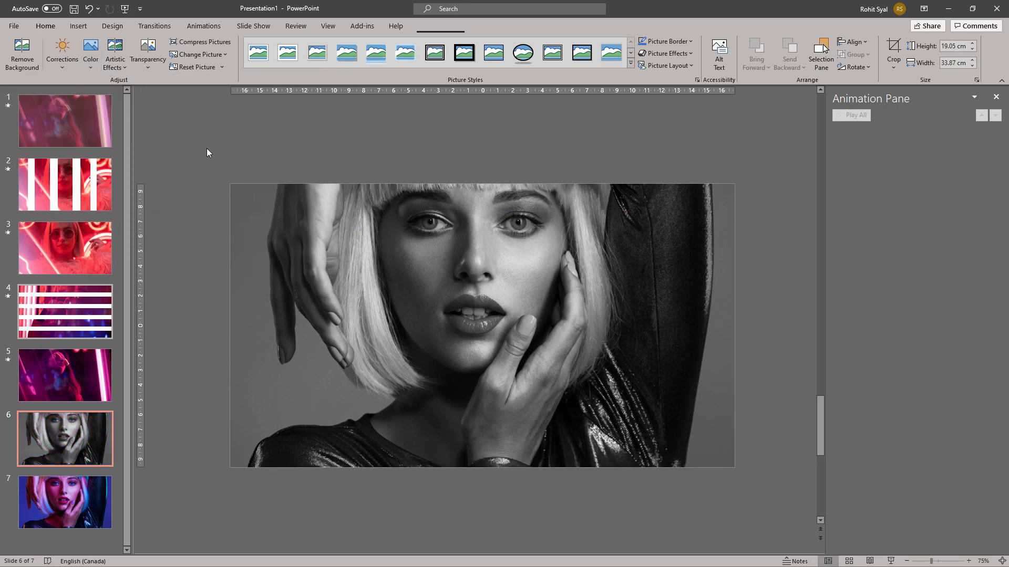
Copy the animations of slide 5's picture to the black-and-white picture on slide 6 with Animation Painter
{"action": "key", "text": "Page_Up"}
{"action": "left_click", "coordinate": [324, 320]}
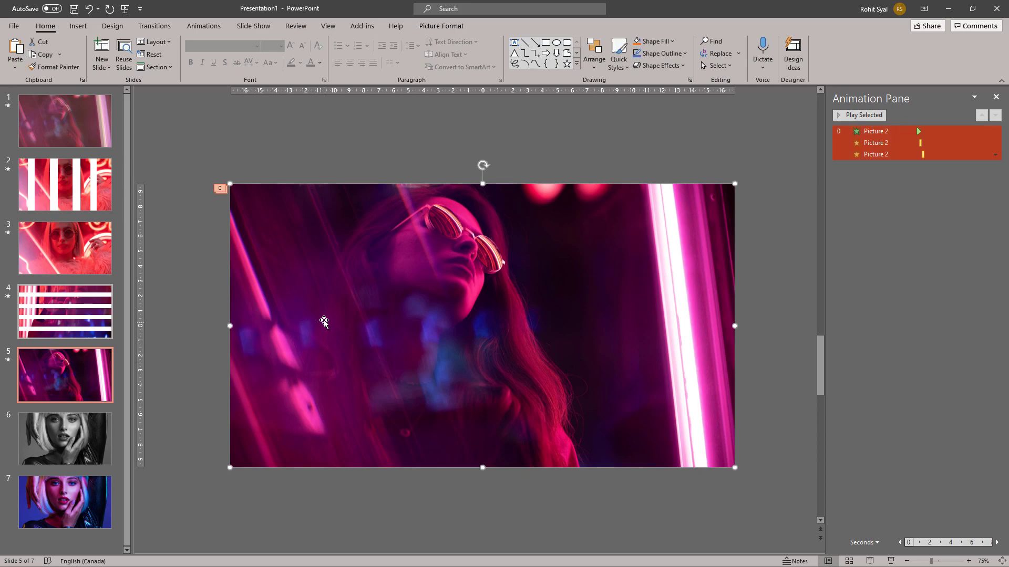
{"action": "double_click", "coordinate": [429, 251]}
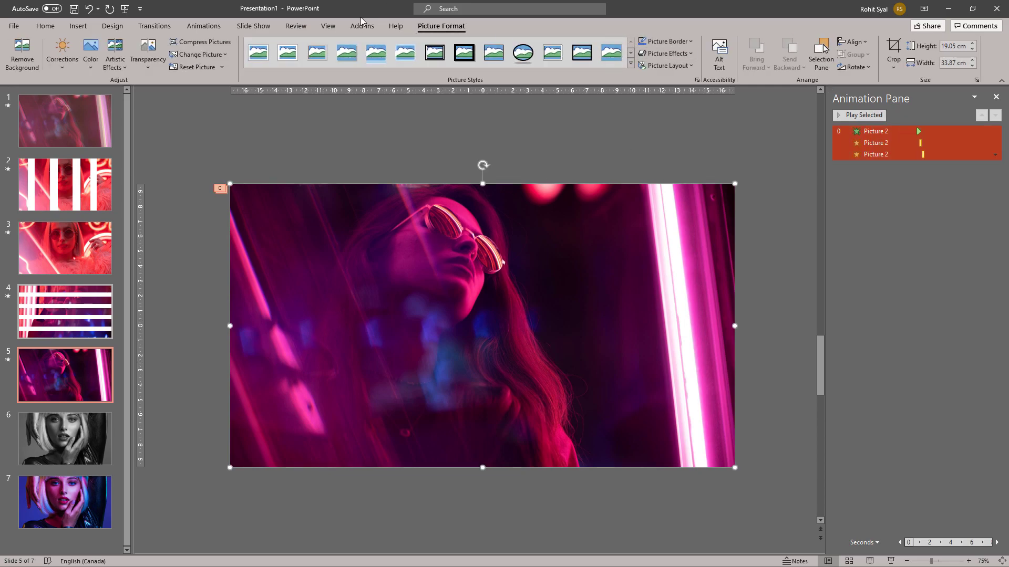
{"action": "left_click", "coordinate": [204, 26]}
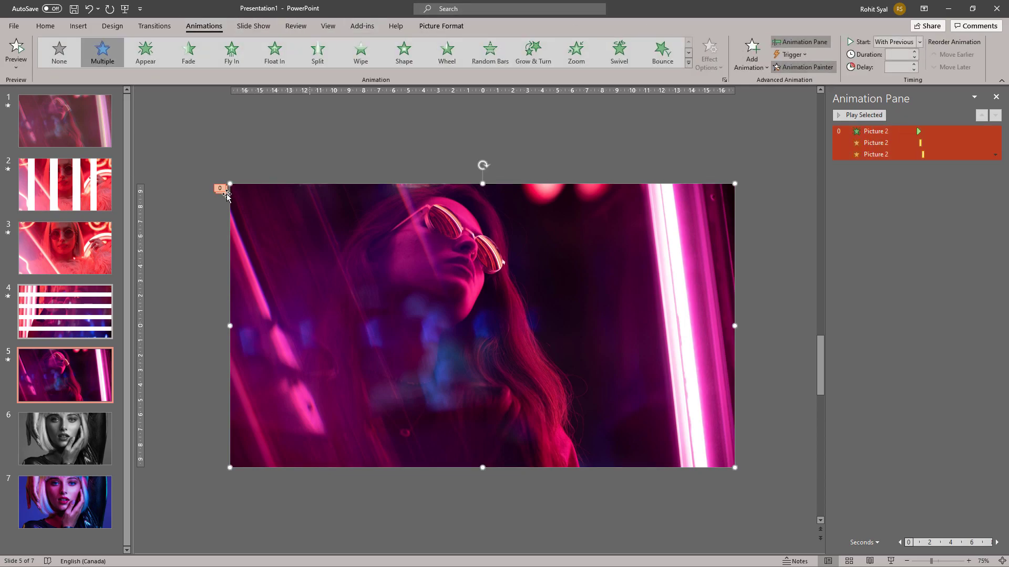
{"action": "key", "text": "Page_Down"}
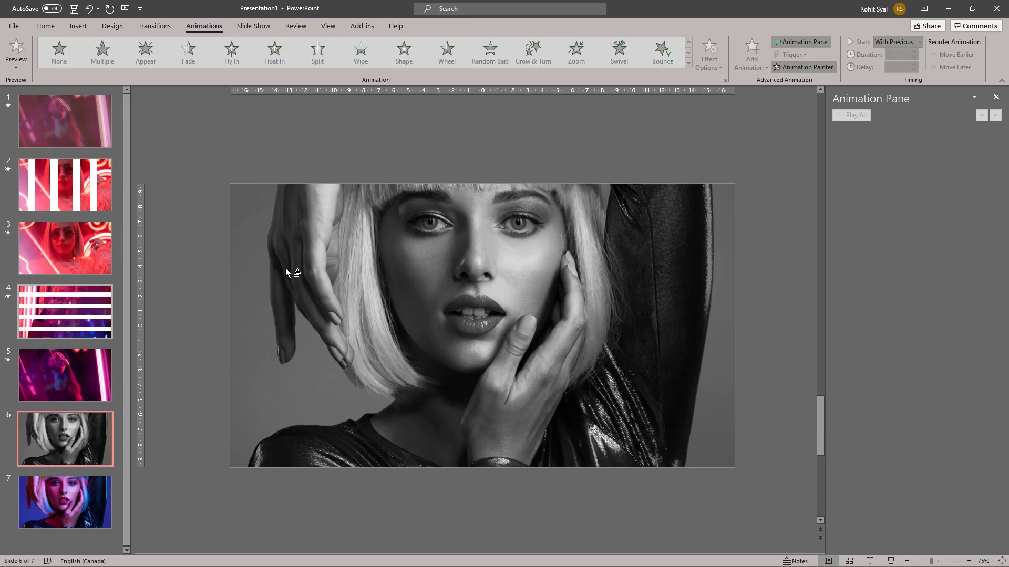
{"action": "left_click", "coordinate": [320, 270]}
{"action": "left_click", "coordinate": [209, 257]}
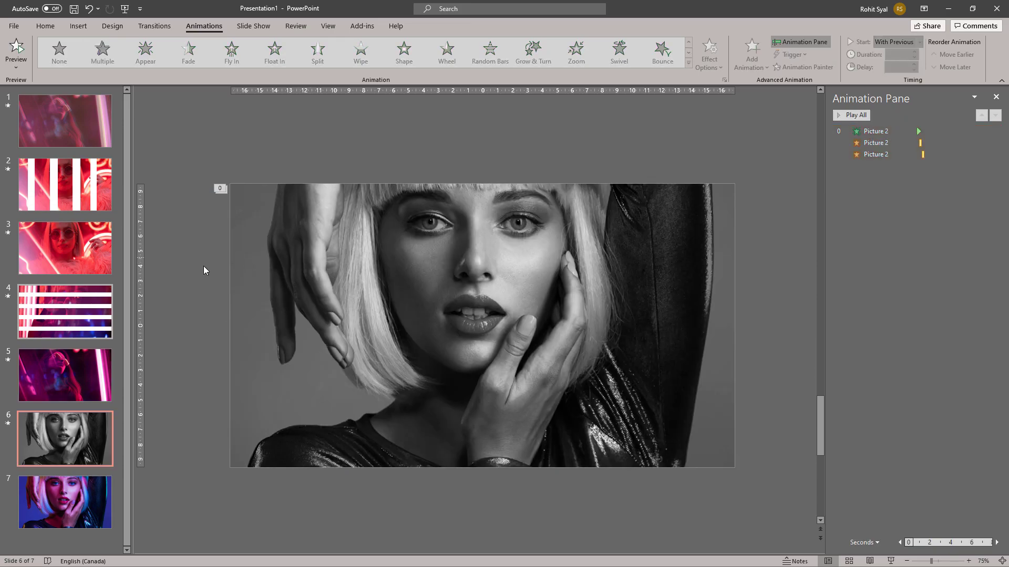
Crop the picture on slide 7 to a full-width horizontal strip across the woman's eyes
{"action": "left_click", "coordinate": [68, 490]}
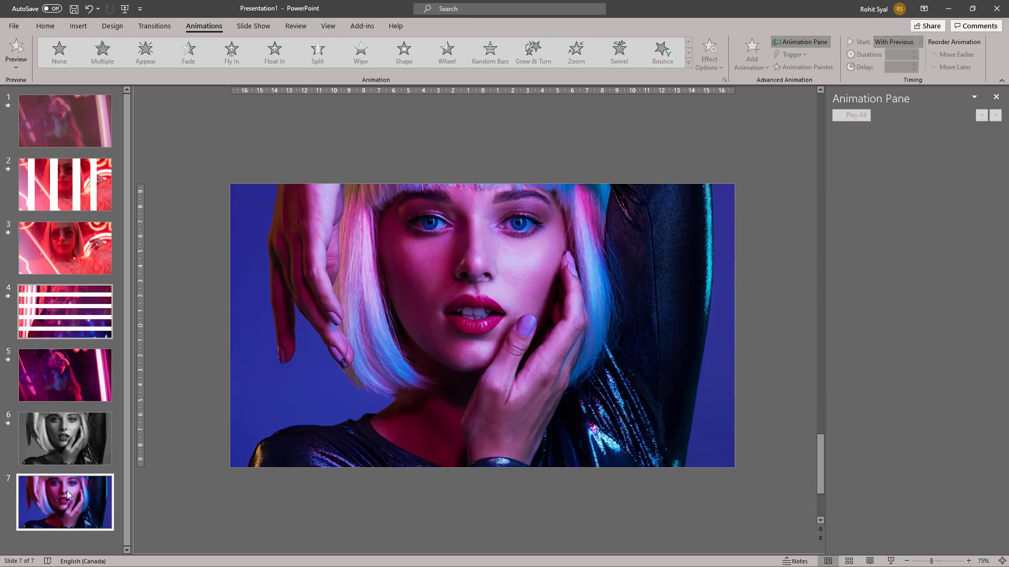
{"action": "left_click", "coordinate": [440, 325]}
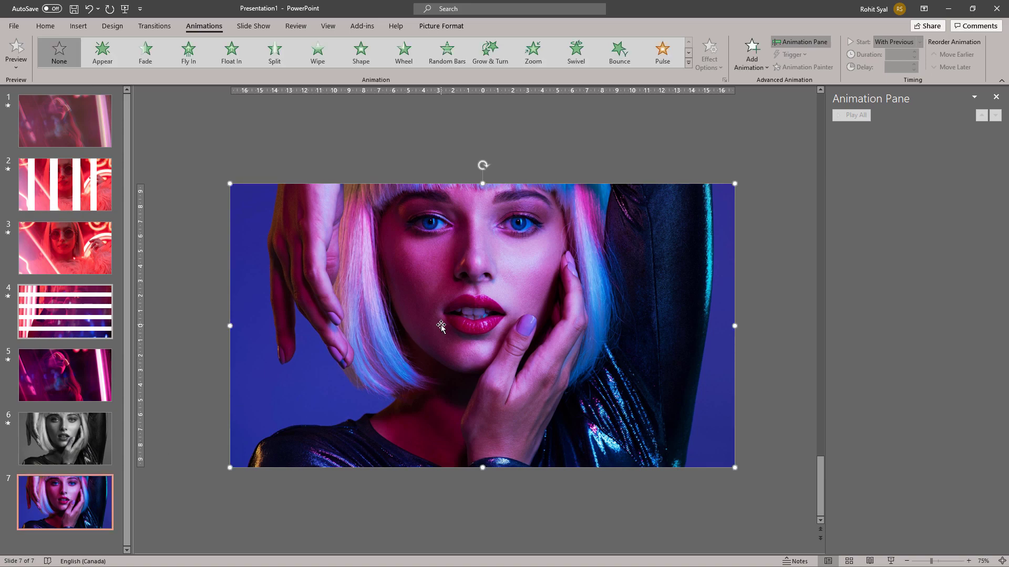
{"action": "left_click", "coordinate": [441, 26]}
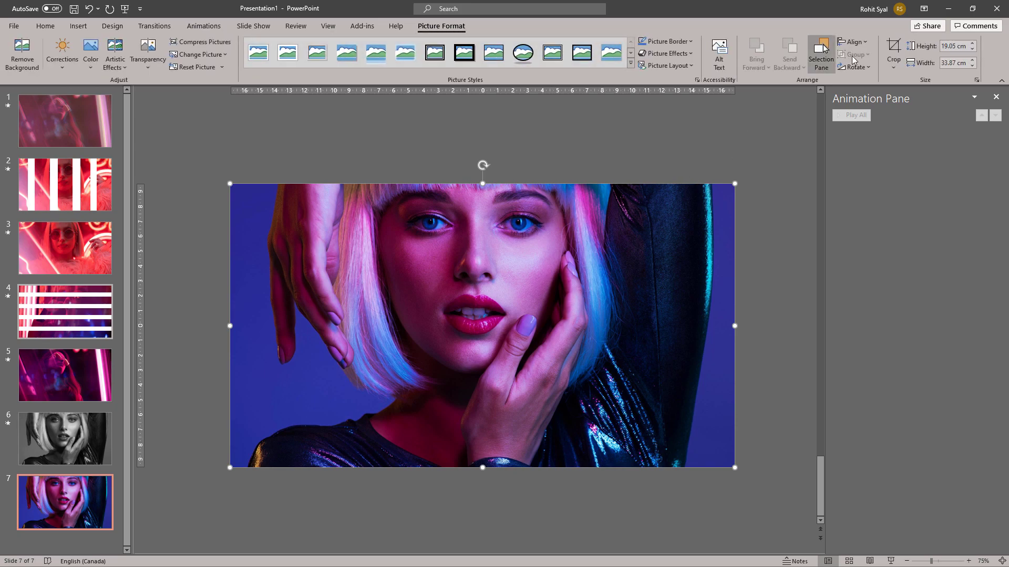
{"action": "left_click", "coordinate": [893, 48]}
{"action": "left_click_drag", "start_coordinate": [478, 462], "coordinate": [475, 254]}
{"action": "key", "text": "Escape"}
Paste a full copy of the picture on slide 7 and crop it to a full-width horizontal strip across the lips
{"action": "key", "text": "ctrl+v"}
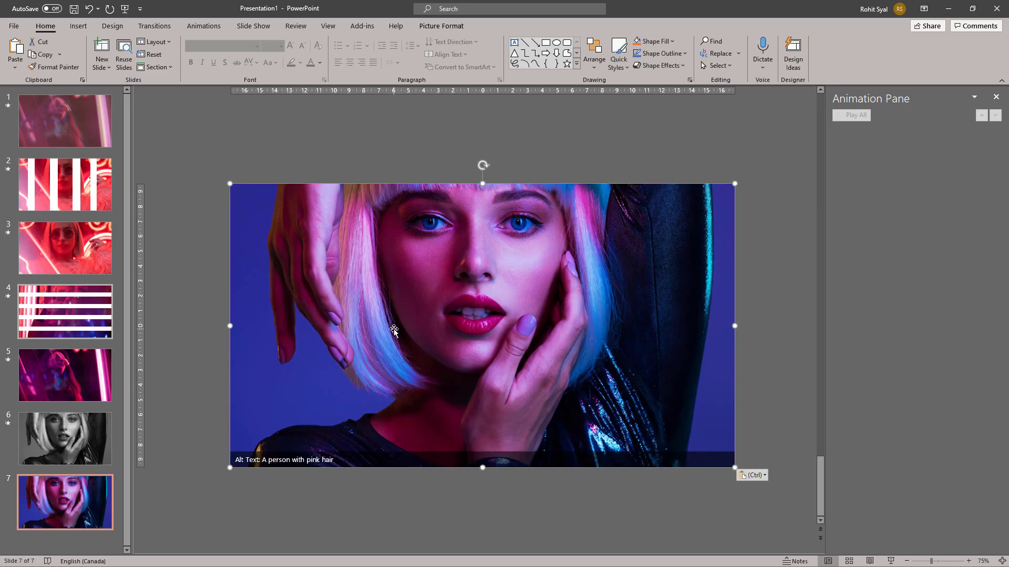
{"action": "left_click", "coordinate": [441, 26]}
{"action": "left_click", "coordinate": [893, 48]}
{"action": "left_click_drag", "start_coordinate": [481, 465], "coordinate": [480, 342]}
{"action": "left_click_drag", "start_coordinate": [482, 186], "coordinate": [469, 289]}
{"action": "left_click", "coordinate": [775, 391]}
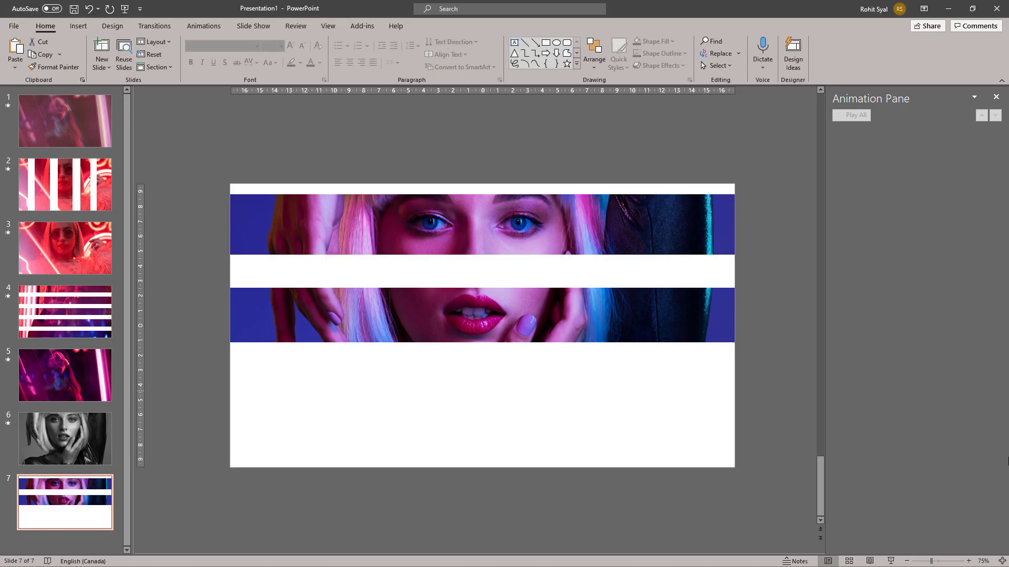
Copy the animations of slide 4's uppermost strip to the eye and lip strips on slide 7 with Animation Painter
{"action": "left_click", "coordinate": [65, 313]}
{"action": "left_click", "coordinate": [247, 206]}
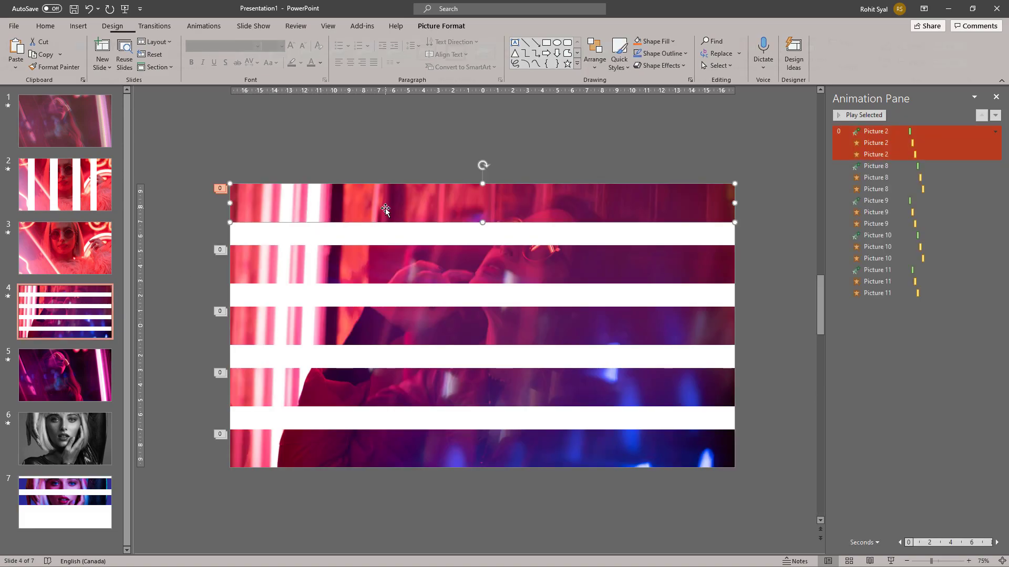
{"action": "left_click", "coordinate": [204, 26]}
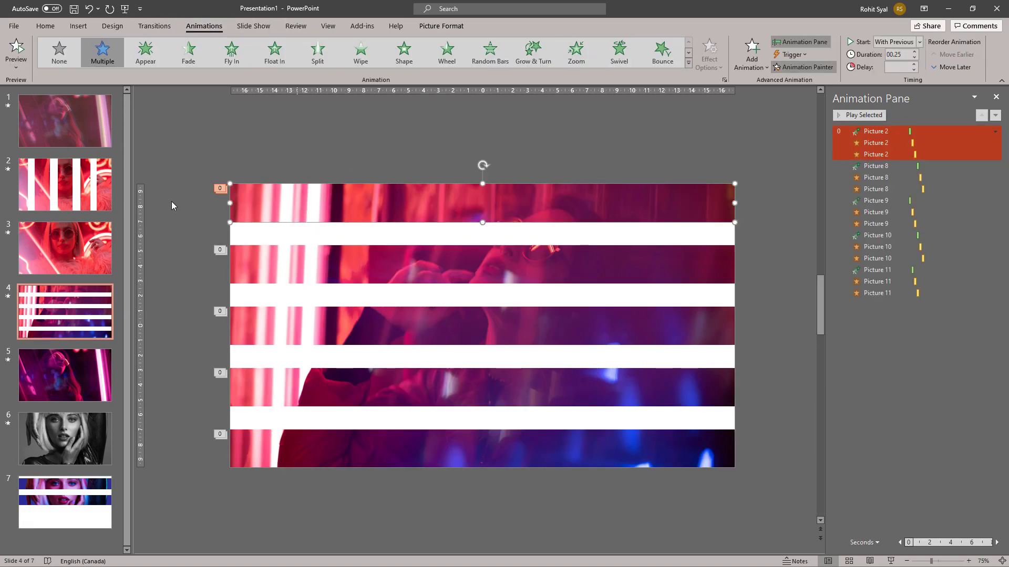
{"action": "left_click", "coordinate": [81, 490]}
{"action": "left_click", "coordinate": [412, 231]}
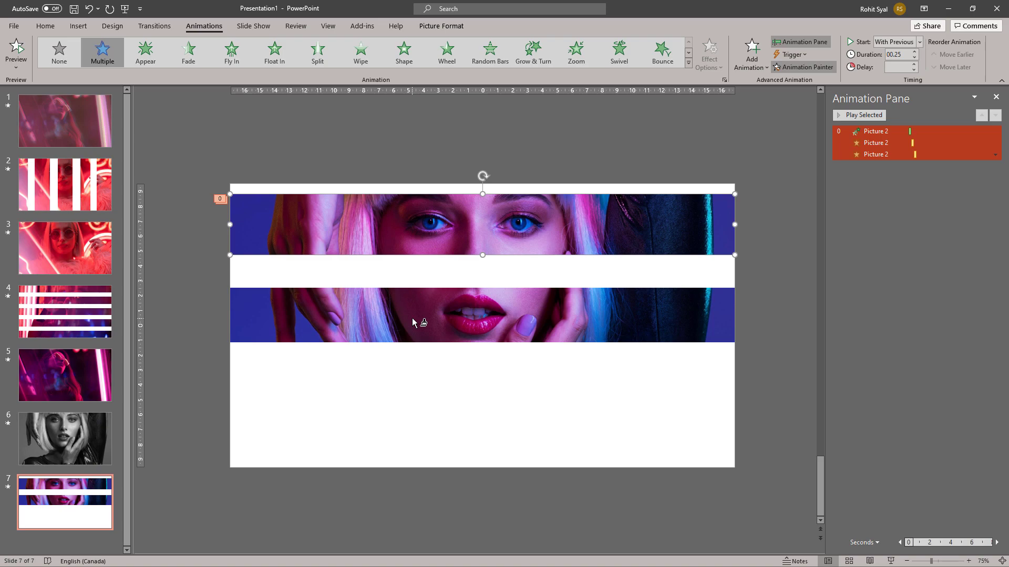
{"action": "left_click", "coordinate": [412, 318]}
{"action": "left_click", "coordinate": [191, 294]}
{"action": "left_click", "coordinate": [345, 310]}
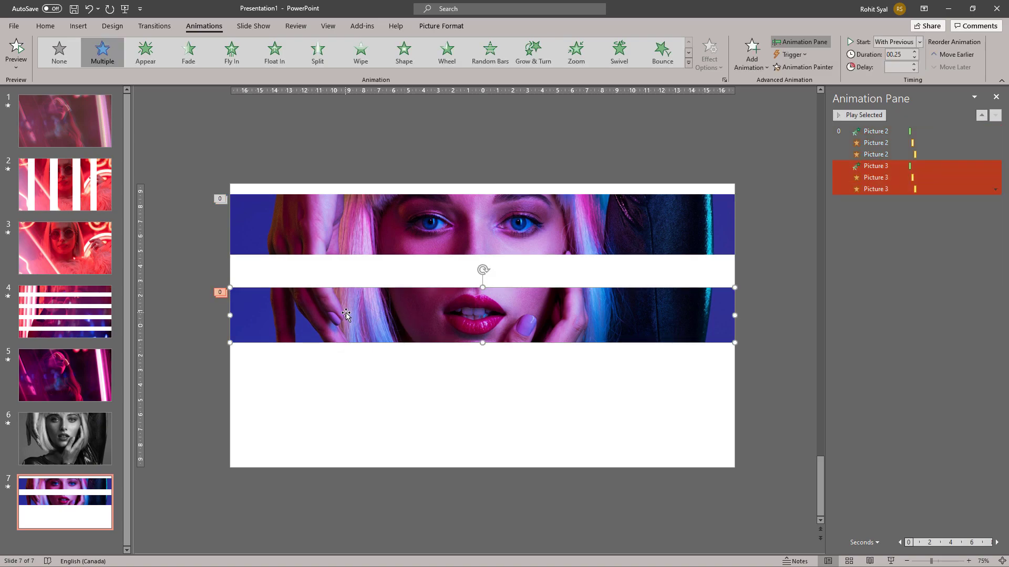
Set the delay of the lip strip's Fly In to 0.50 seconds and of its first Blink to 0.75 seconds on slide 7
{"action": "left_click", "coordinate": [887, 166]}
{"action": "left_click", "coordinate": [755, 61]}
{"action": "left_click", "coordinate": [709, 58]}
{"action": "left_click", "coordinate": [750, 255]}
{"action": "left_click", "coordinate": [782, 186]}
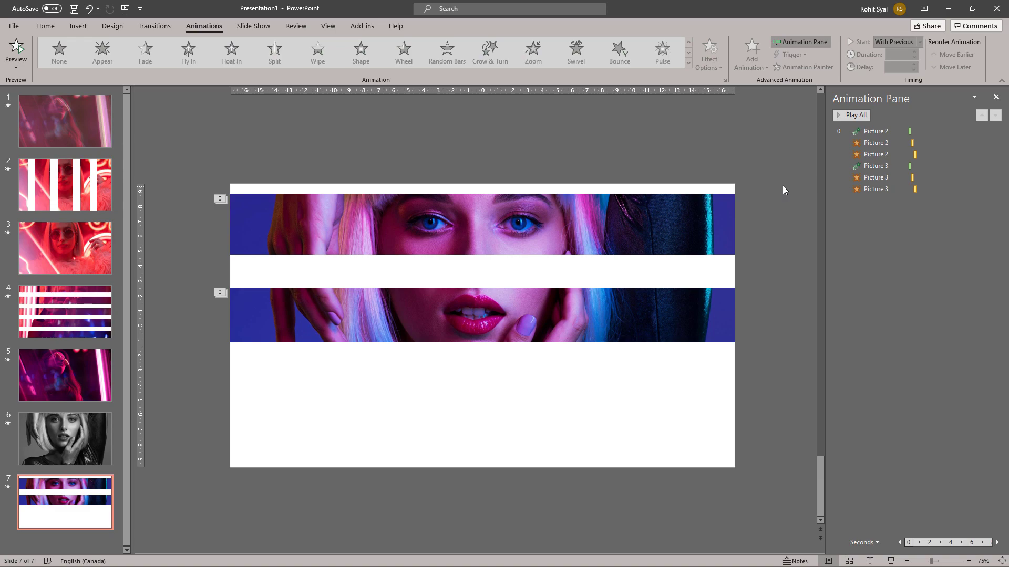
{"action": "left_click", "coordinate": [874, 167]}
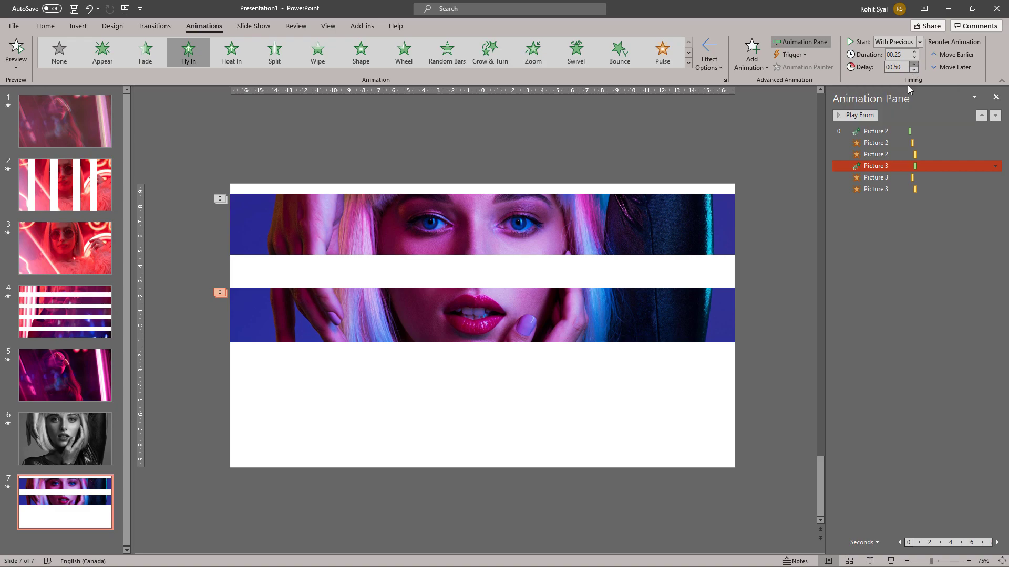
{"action": "left_click", "coordinate": [896, 179]}
{"action": "left_click", "coordinate": [914, 65]}
{"action": "left_click", "coordinate": [914, 65]}
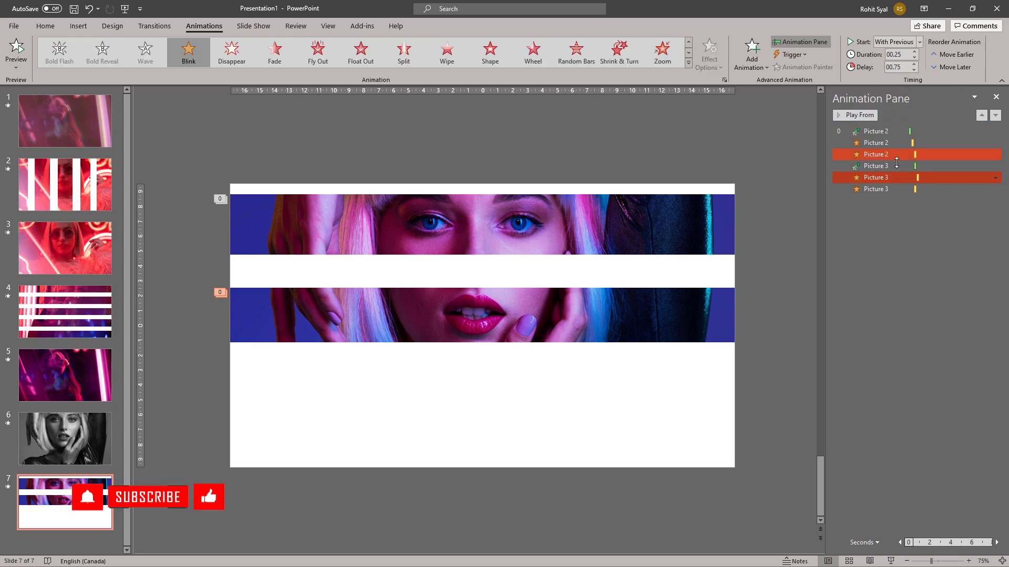
Set the lip strip's Fly In delay to 0.75 seconds, increase the delays of both its Blink animations, and play the animations
{"action": "left_click", "coordinate": [898, 189]}
{"action": "left_click", "coordinate": [914, 65]}
{"action": "left_click", "coordinate": [914, 65]}
{"action": "left_click", "coordinate": [897, 166]}
{"action": "left_click", "coordinate": [914, 66]}
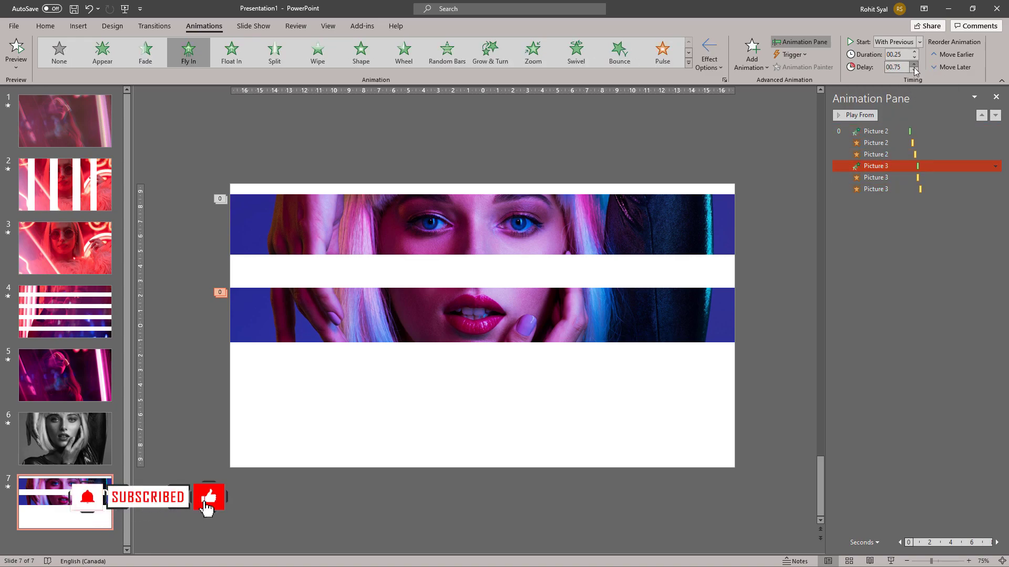
{"action": "left_click", "coordinate": [899, 178]}
{"action": "left_click", "coordinate": [850, 114]}
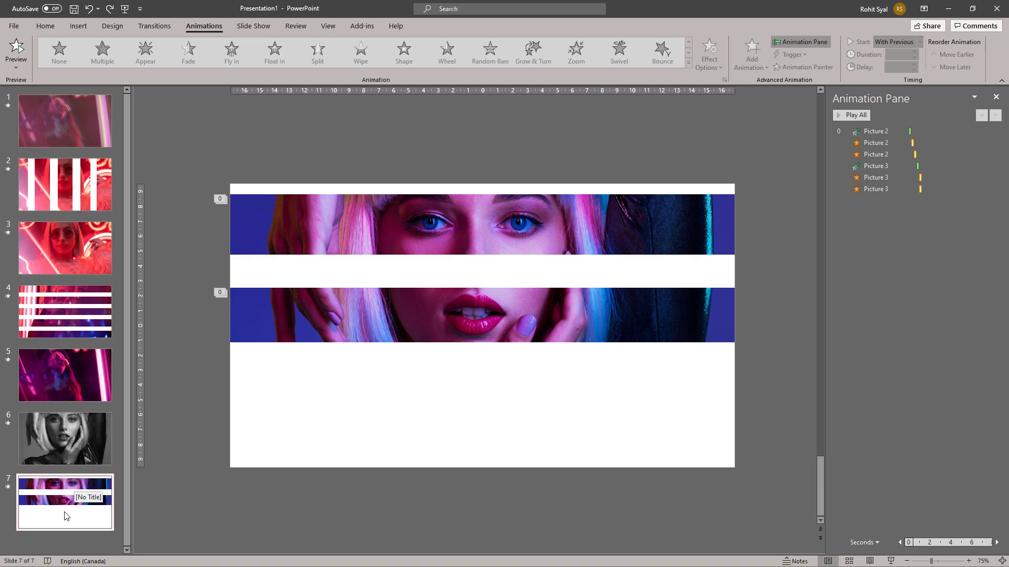
Insert a blank slide 8 after the slide with the eye and lip strips
{"action": "left_click", "coordinate": [64, 537]}
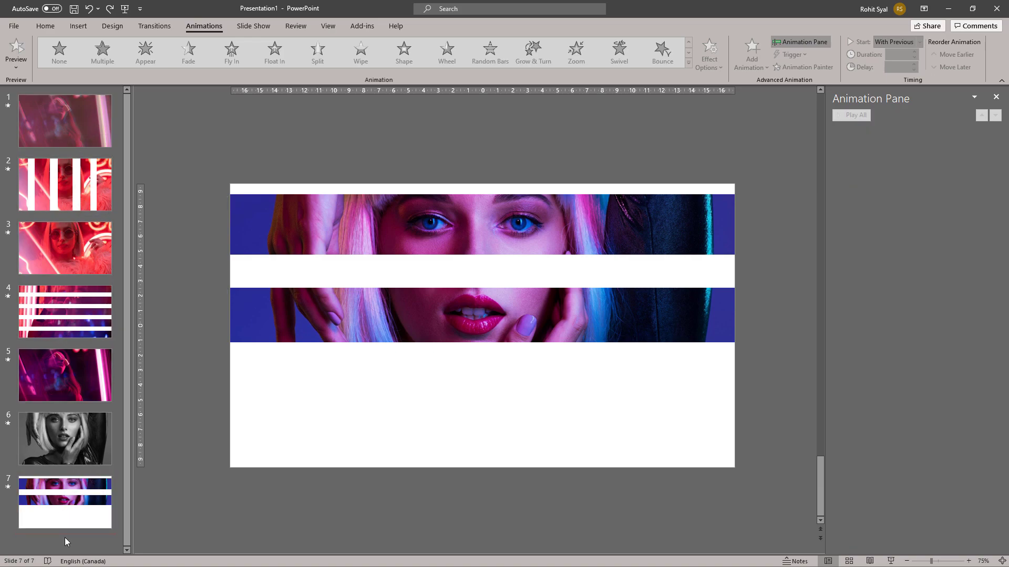
{"action": "right_click", "coordinate": [65, 538]}
{"action": "left_click", "coordinate": [86, 501]}
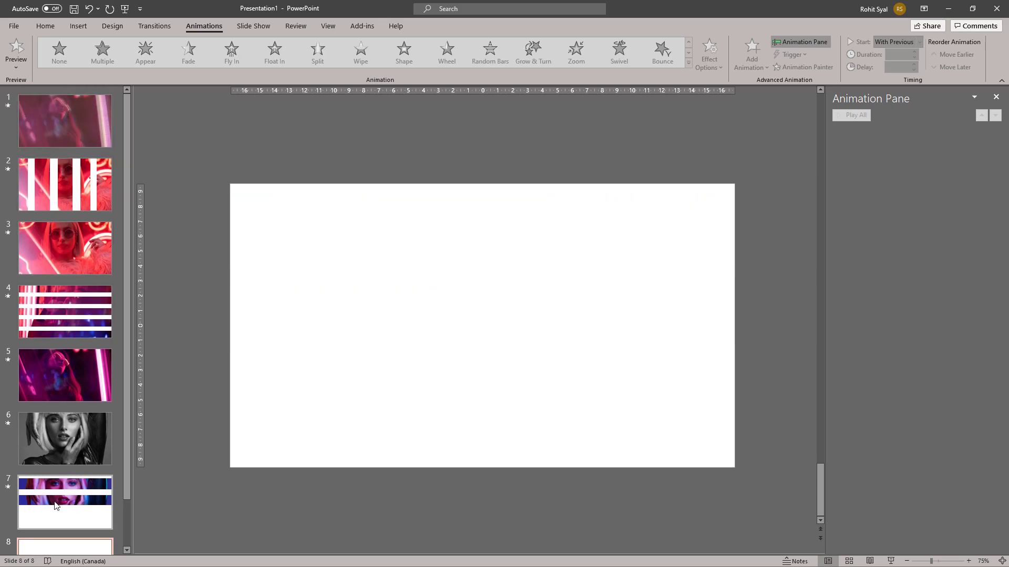
{"action": "scroll", "coordinate": [57, 505], "scroll_direction": "down", "scroll_amount": 2}
{"action": "scroll", "coordinate": [71, 424], "scroll_direction": "up", "scroll_amount": 2}
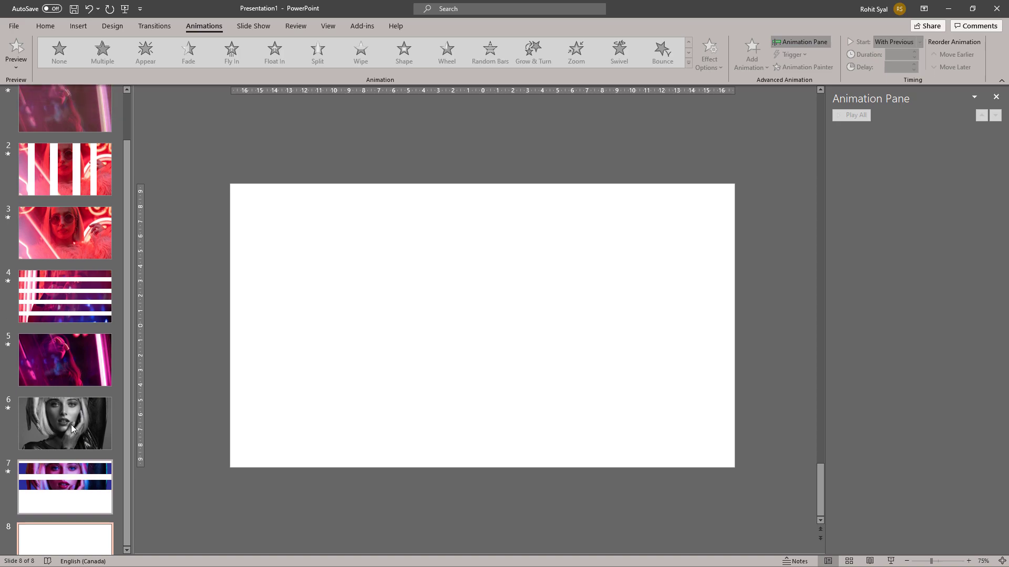
Copy all the animated pictures of slide 1 onto slide 8
{"action": "left_click", "coordinate": [58, 133]}
{"action": "left_click_drag", "start_coordinate": [187, 159], "coordinate": [788, 530]}
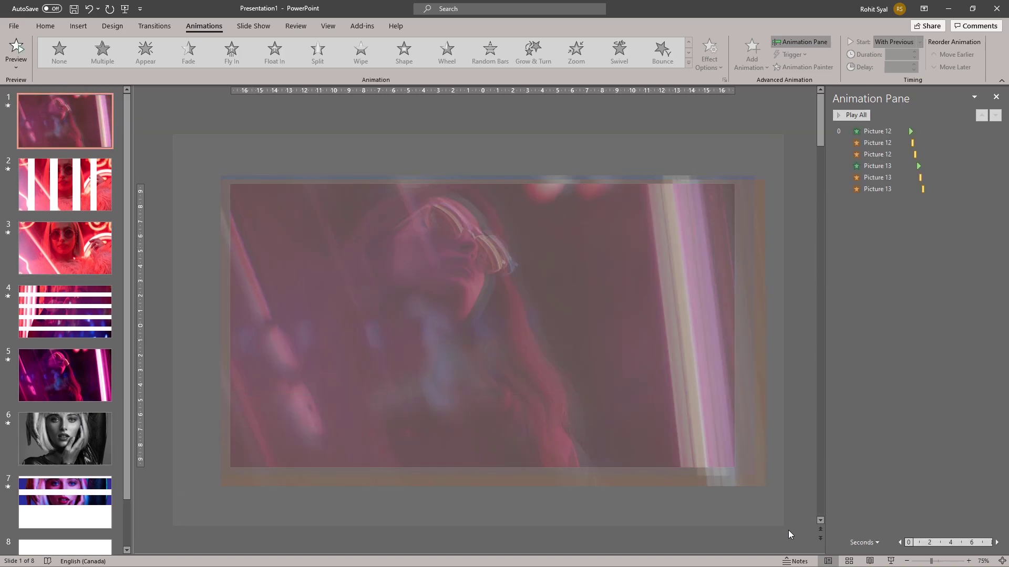
{"action": "key", "text": "ctrl+c"}
{"action": "scroll", "coordinate": [77, 424], "scroll_direction": "down", "scroll_amount": 2}
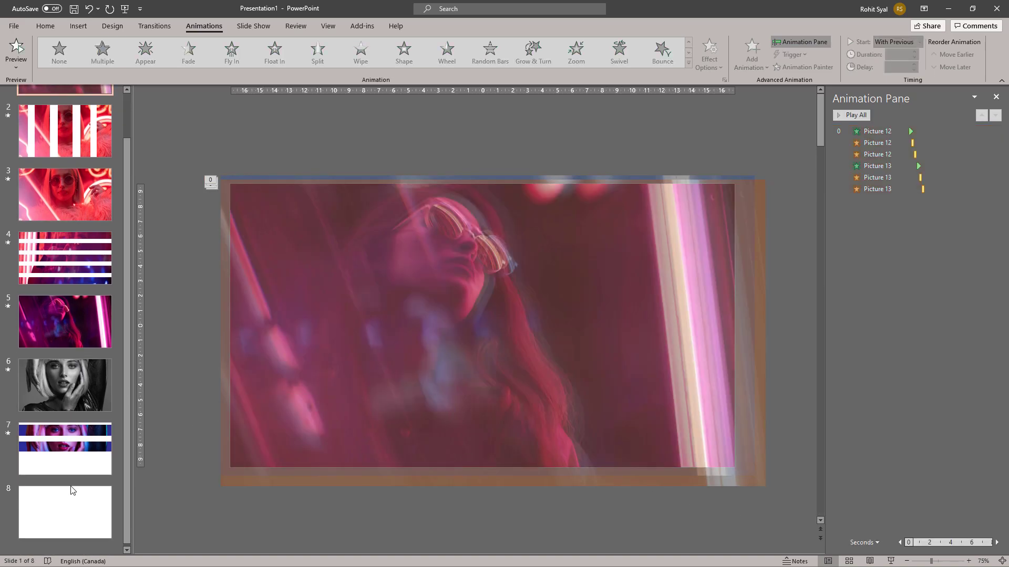
{"action": "left_click", "coordinate": [68, 505]}
{"action": "key", "text": "ctrl+v"}
{"action": "left_click", "coordinate": [161, 321]}
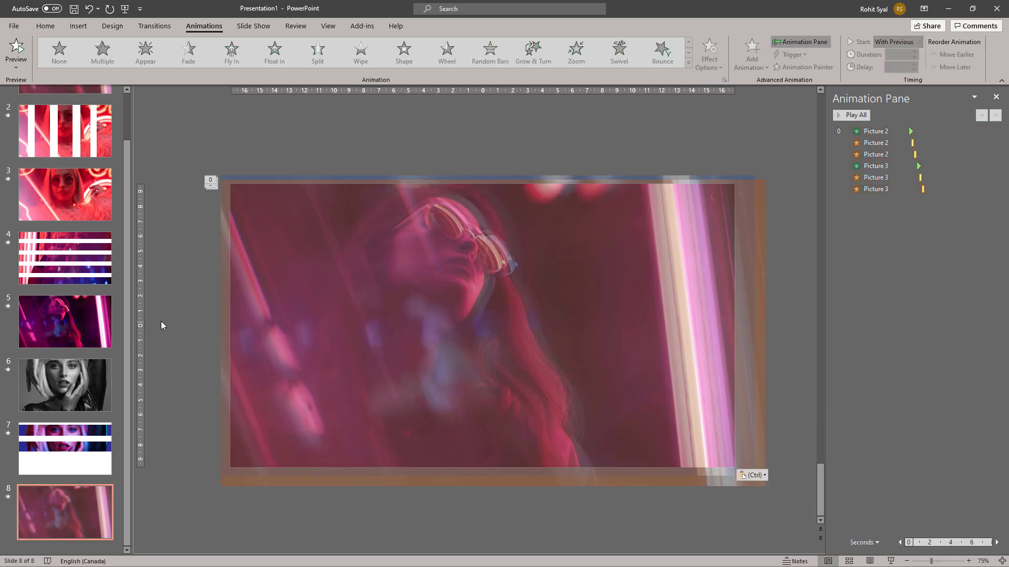
Copy the five vertical picture strips from slide 2 onto slide 8
{"action": "scroll", "coordinate": [45, 225], "scroll_direction": "up", "scroll_amount": 2}
{"action": "left_click", "coordinate": [93, 176]}
{"action": "left_click_drag", "start_coordinate": [168, 160], "coordinate": [802, 515]}
{"action": "key", "text": "ctrl+c"}
{"action": "scroll", "coordinate": [68, 420], "scroll_direction": "down", "scroll_amount": 2}
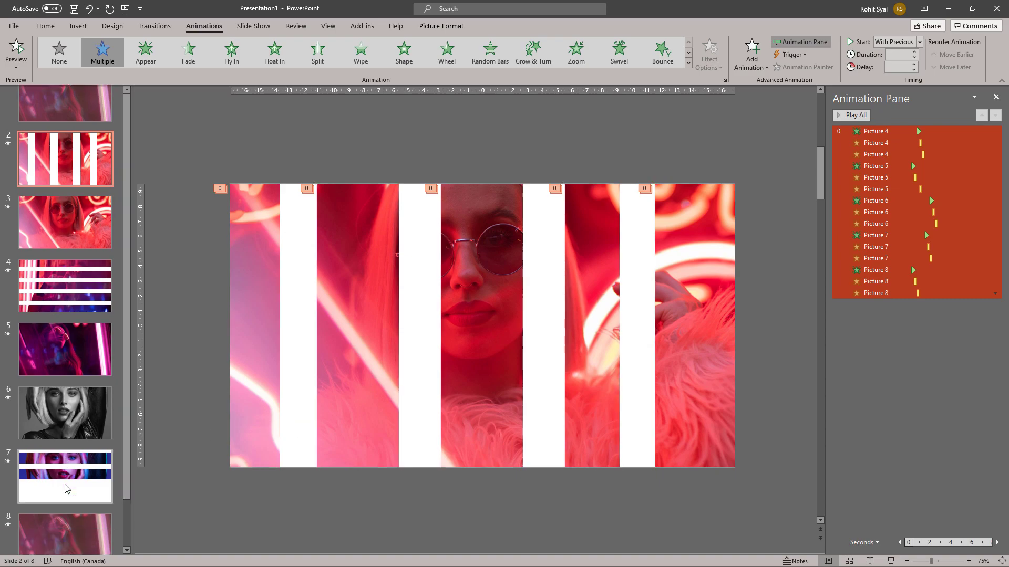
{"action": "left_click", "coordinate": [61, 512]}
{"action": "key", "text": "ctrl+v"}
{"action": "left_click", "coordinate": [209, 317]}
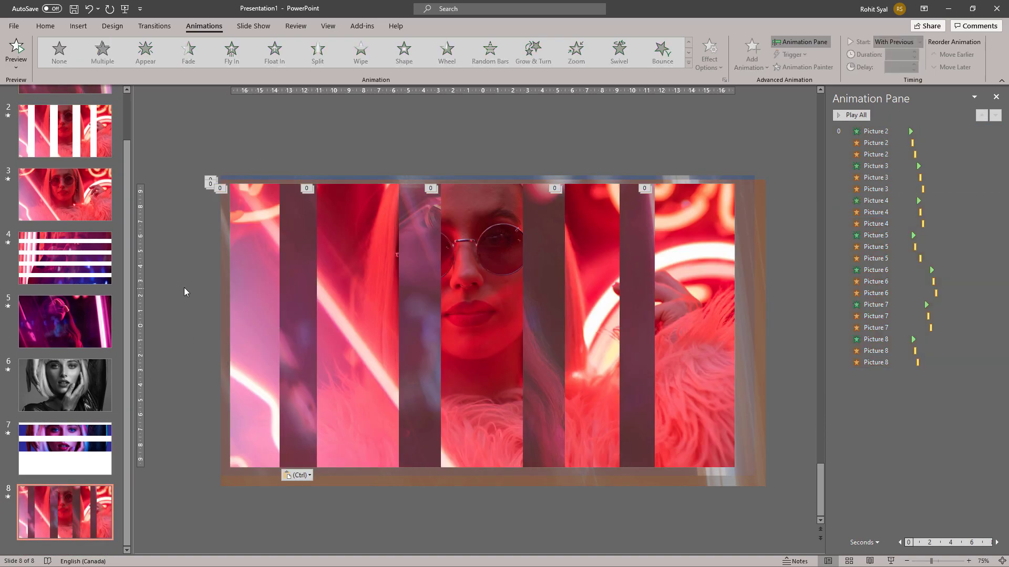
Copy the pictures of the woman in round glasses from slide 3 onto slide 8
{"action": "left_click", "coordinate": [70, 205]}
{"action": "left_click_drag", "start_coordinate": [153, 136], "coordinate": [765, 482]}
{"action": "key", "text": "ctrl+c"}
{"action": "left_click", "coordinate": [72, 532]}
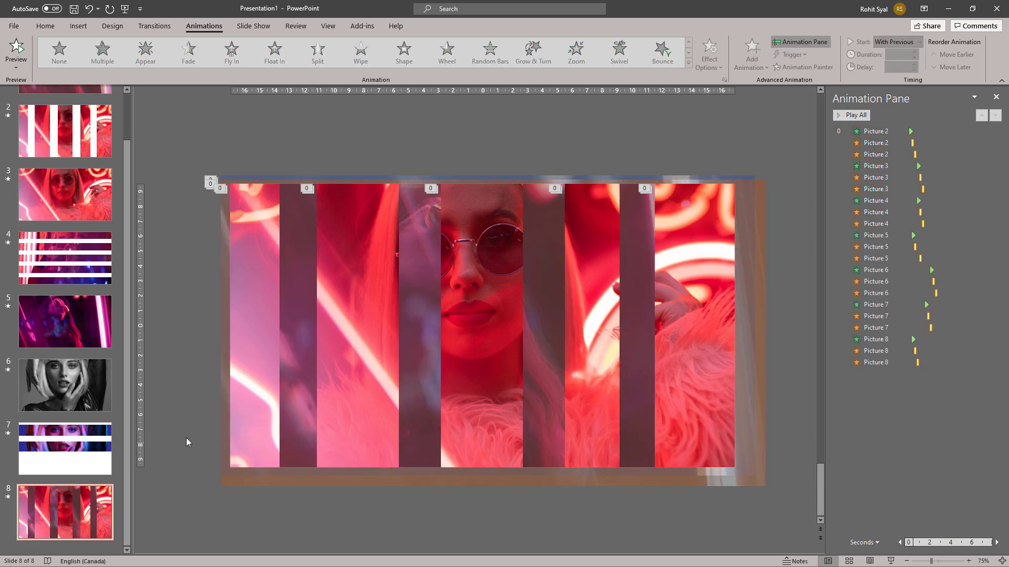
{"action": "key", "text": "ctrl+v"}
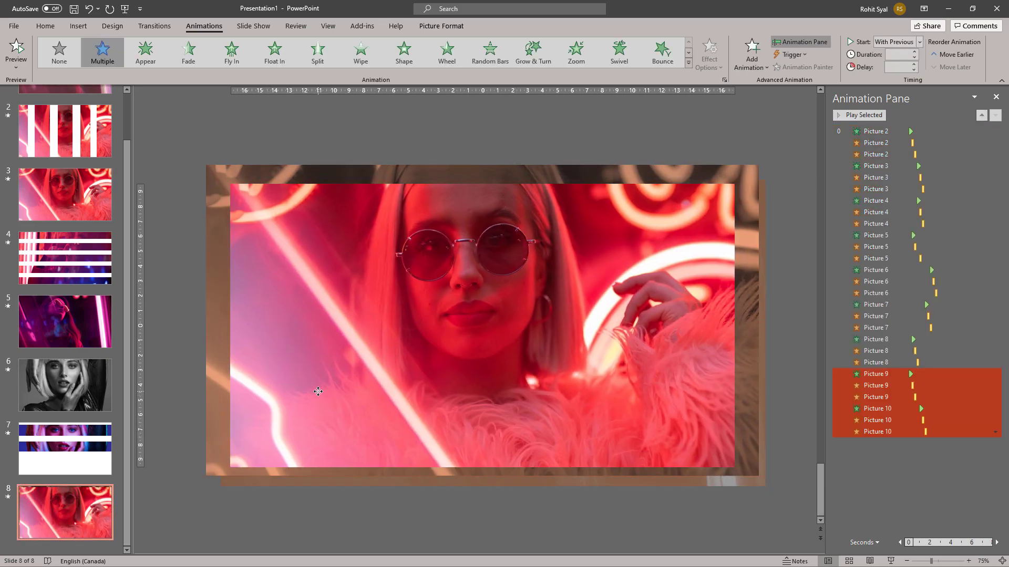
Copy the five horizontal picture strips from slide 4 onto slide 8
{"action": "left_click", "coordinate": [65, 261]}
{"action": "key", "text": "ctrl+a"}
{"action": "key", "text": "ctrl+c"}
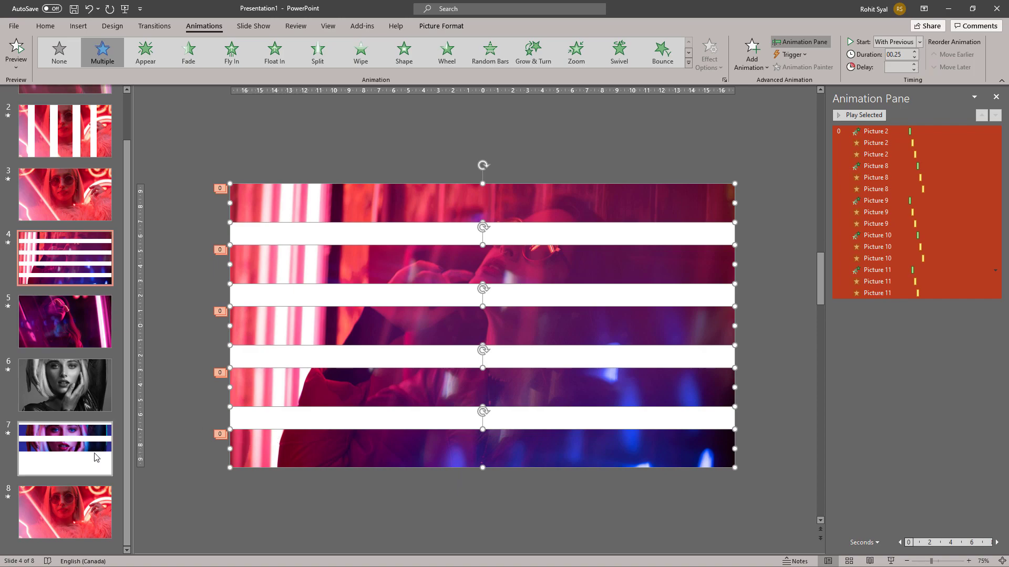
{"action": "left_click", "coordinate": [66, 512]}
{"action": "key", "text": "ctrl+v"}
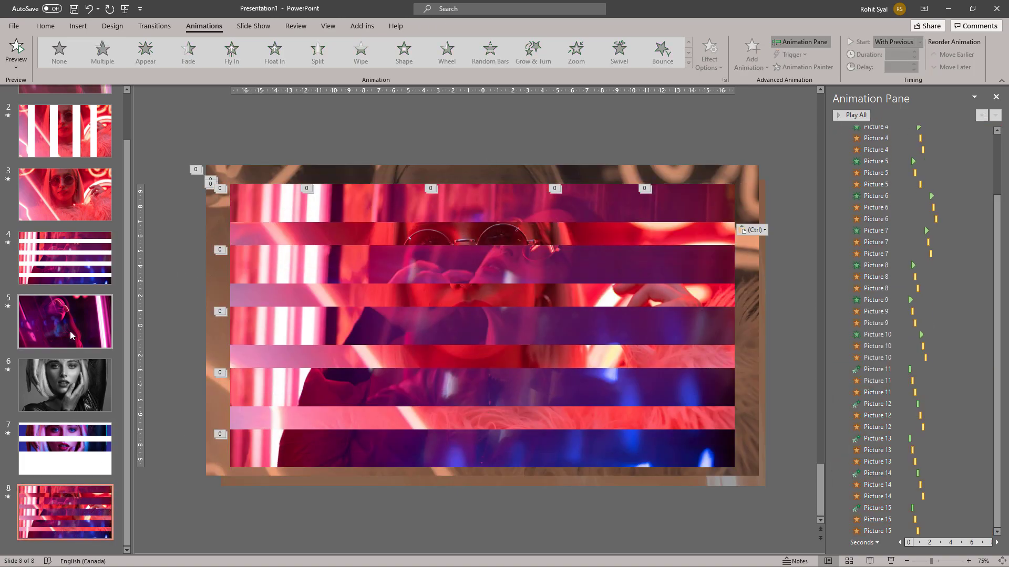
Copy slide 5's full picture onto slide 8, on top of the pasted strips
{"action": "left_click", "coordinate": [71, 332]}
{"action": "key", "text": "ctrl+a"}
{"action": "key", "text": "ctrl+c"}
{"action": "left_click", "coordinate": [55, 504]}
{"action": "key", "text": "ctrl+v"}
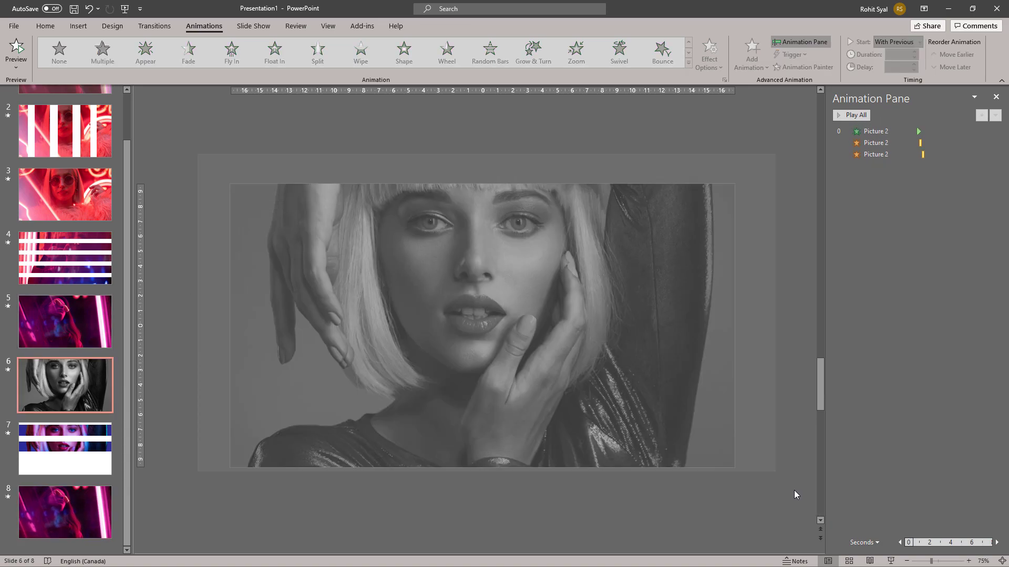
Copy slide 6's black-and-white picture onto slide 8 and align it with the slide edges
{"action": "key", "text": "ctrl+a"}
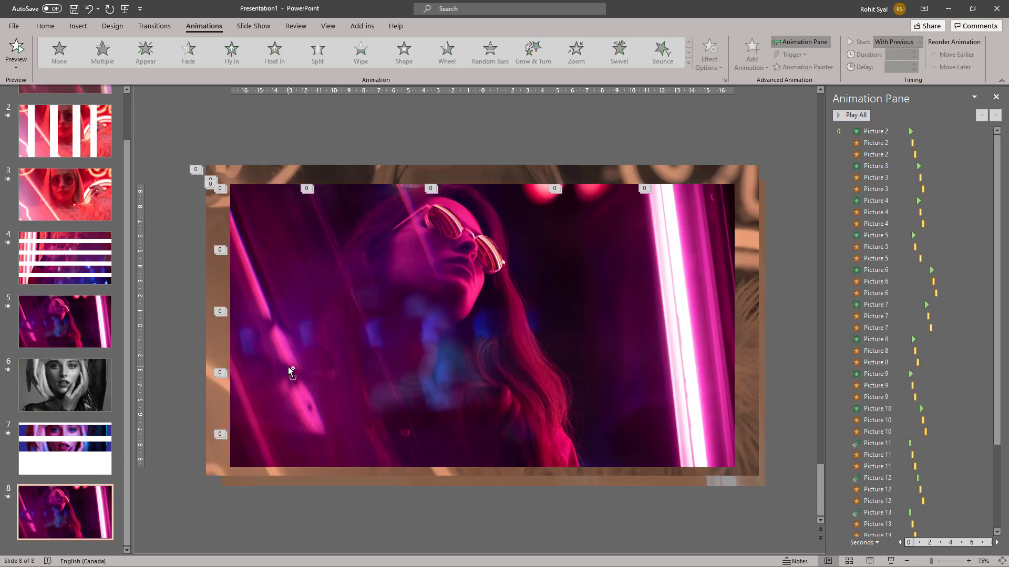
{"action": "key", "text": "ctrl+v"}
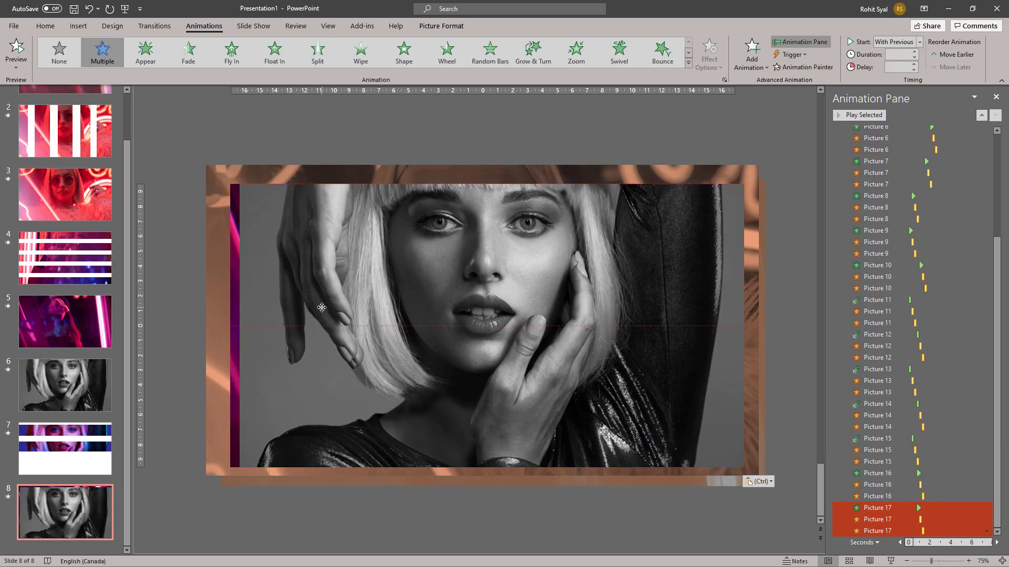
{"action": "left_click", "coordinate": [186, 155]}
Copy the eye and lip strips from slide 7 onto slide 8, over the black-and-white picture
{"action": "scroll", "coordinate": [186, 156], "scroll_direction": "up", "scroll_amount": 1}
{"action": "key", "text": "ctrl+a"}
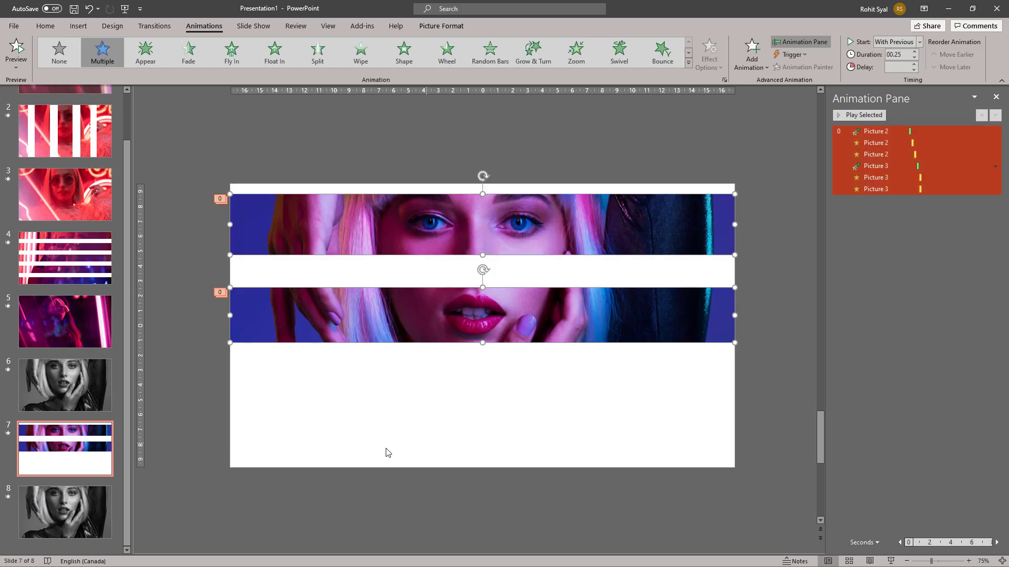
{"action": "key", "text": "ctrl+c"}
{"action": "key", "text": "Page_Down"}
{"action": "key", "text": "ctrl+v"}
{"action": "left_click", "coordinate": [178, 317]}
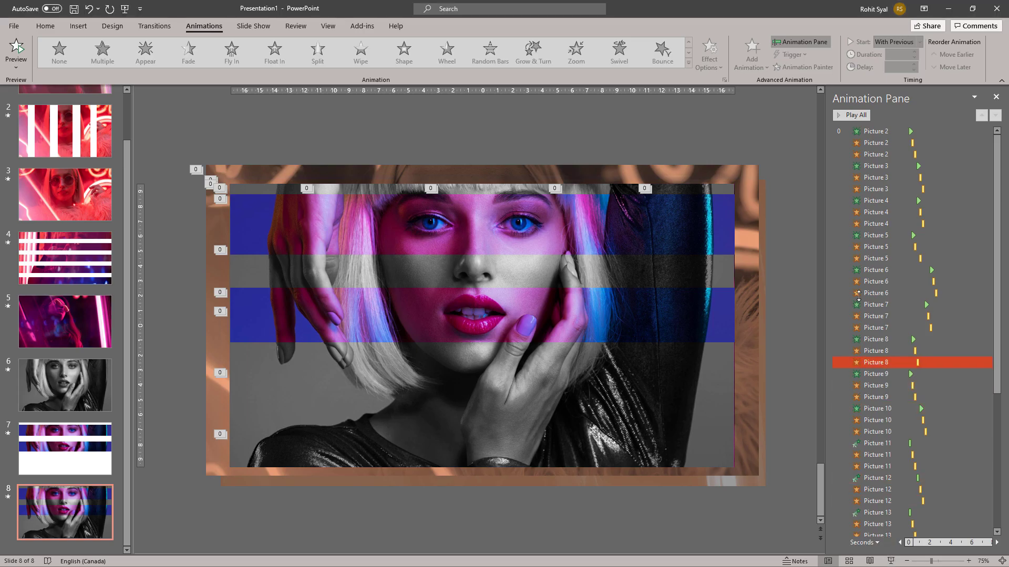
{"action": "scroll", "coordinate": [879, 220], "scroll_direction": "down", "scroll_amount": 6}
{"action": "left_click", "coordinate": [879, 210]}
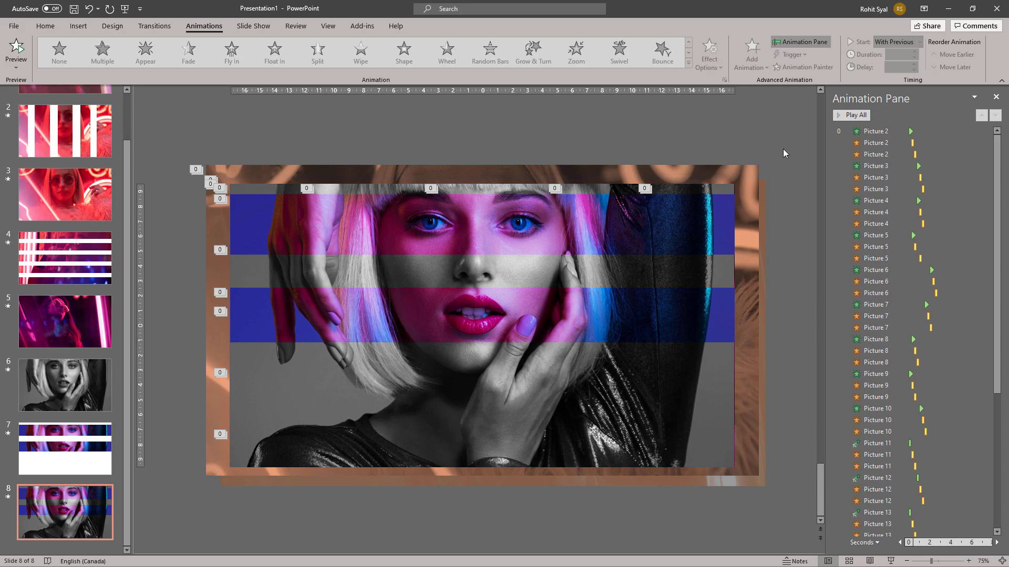
{"action": "scroll", "coordinate": [898, 226], "scroll_direction": "down", "scroll_amount": 6}
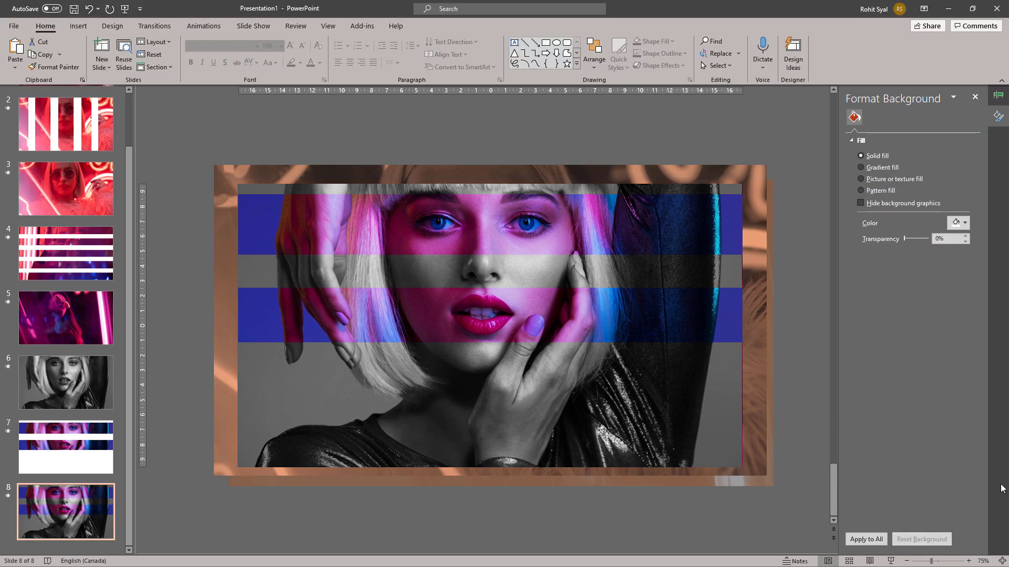
Insert a blank slide 9 at the end and give it a solid black background
{"action": "left_click", "coordinate": [62, 546]}
{"action": "right_click", "coordinate": [62, 547]}
{"action": "left_click", "coordinate": [96, 504]}
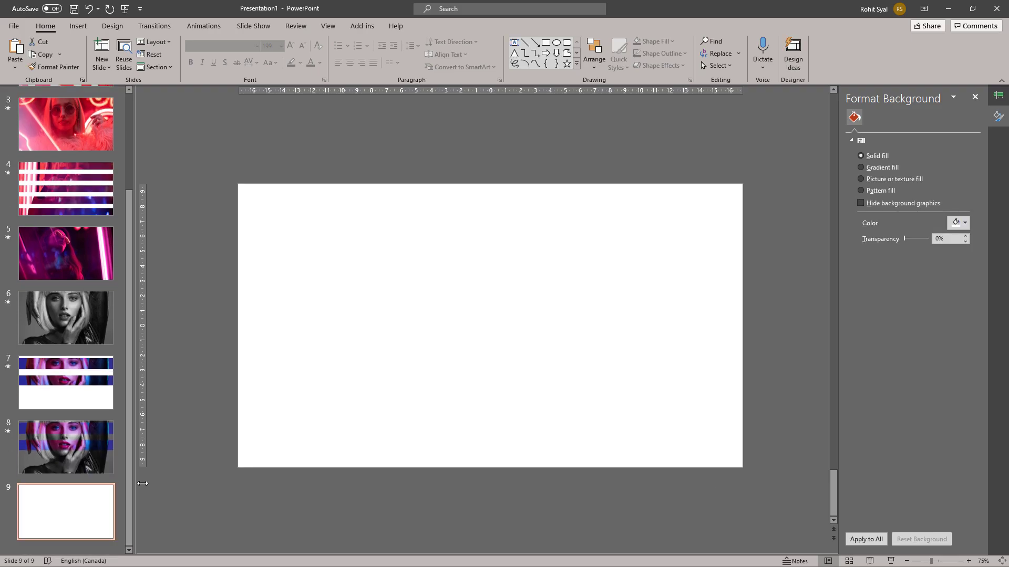
{"action": "left_click", "coordinate": [957, 223]}
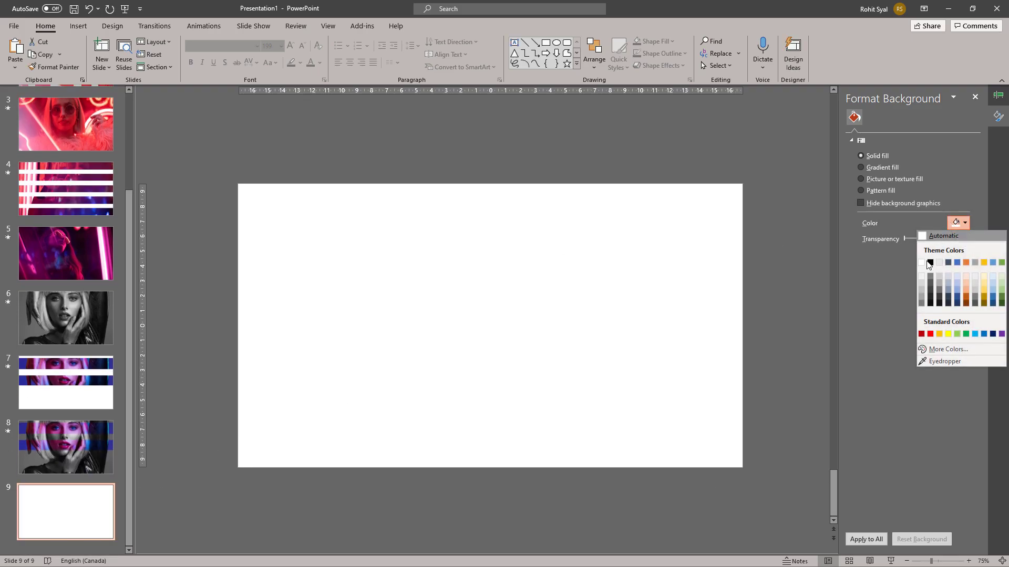
{"action": "left_click", "coordinate": [930, 266]}
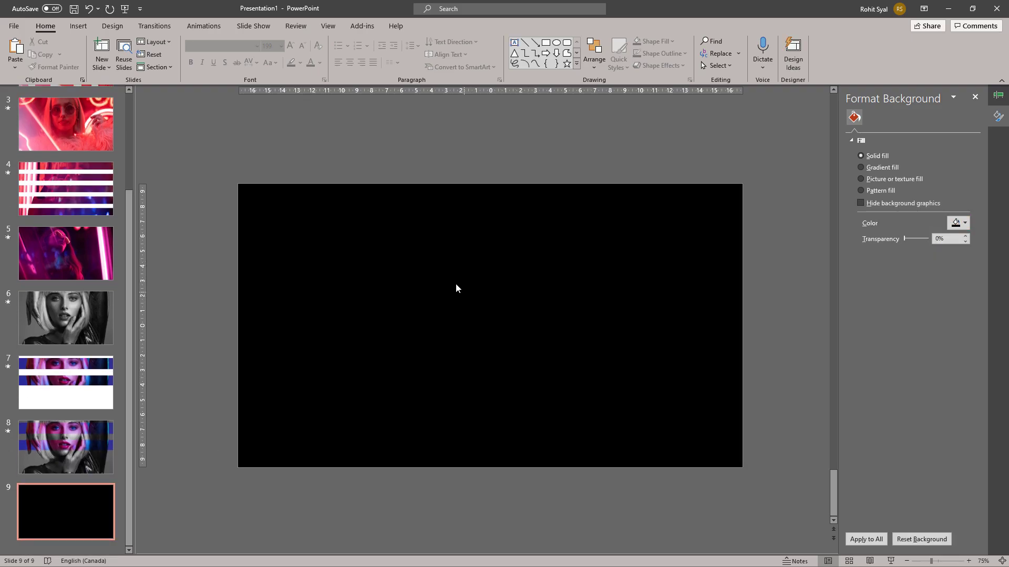
Add a text box reading GLITCH on slide 9 and format it in white with the Bebas font
{"action": "left_click", "coordinate": [515, 43]}
{"action": "left_click", "coordinate": [415, 287]}
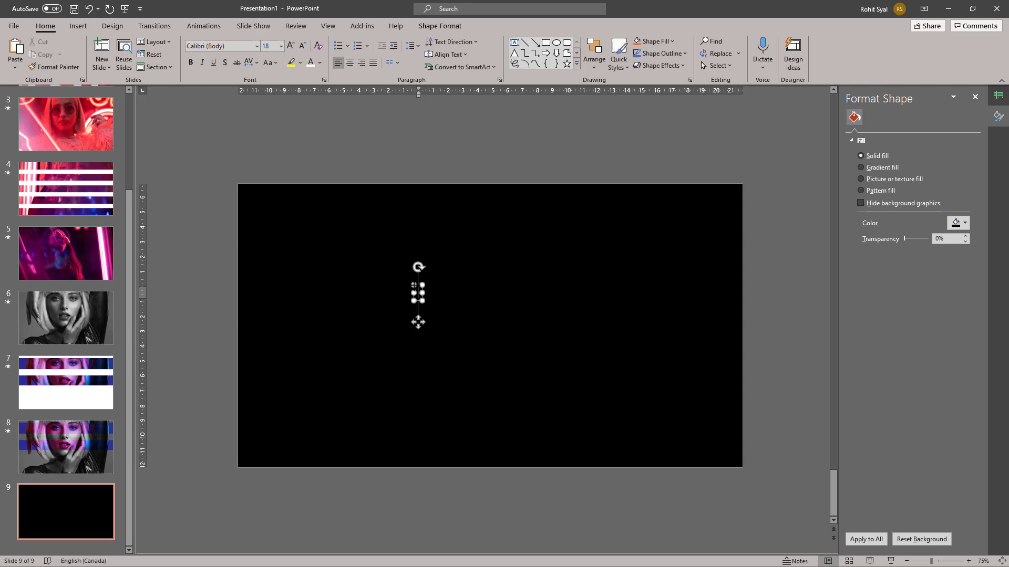
{"action": "type", "text": "GLITCH"}
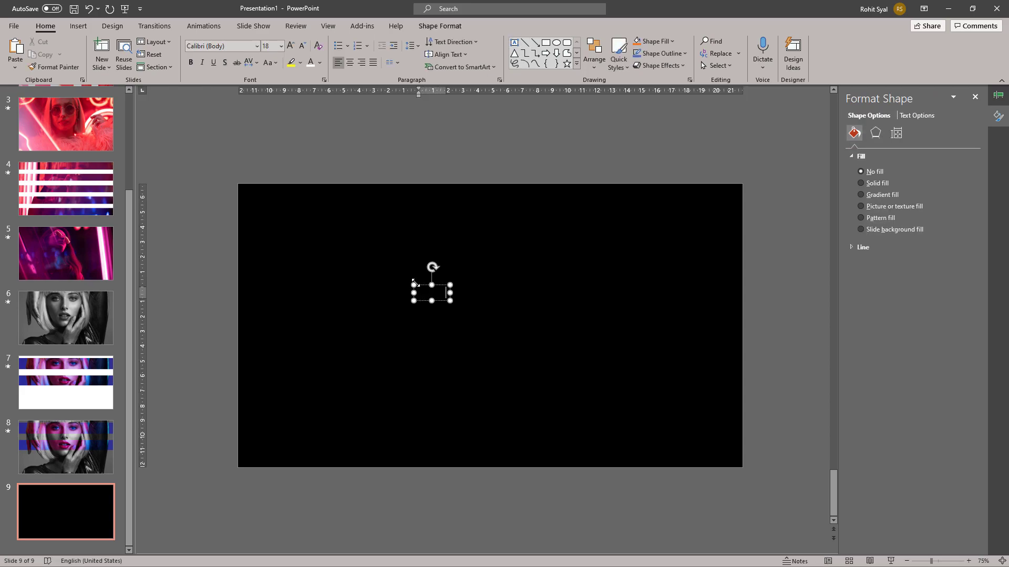
{"action": "left_click", "coordinate": [418, 286]}
{"action": "left_click", "coordinate": [311, 64]}
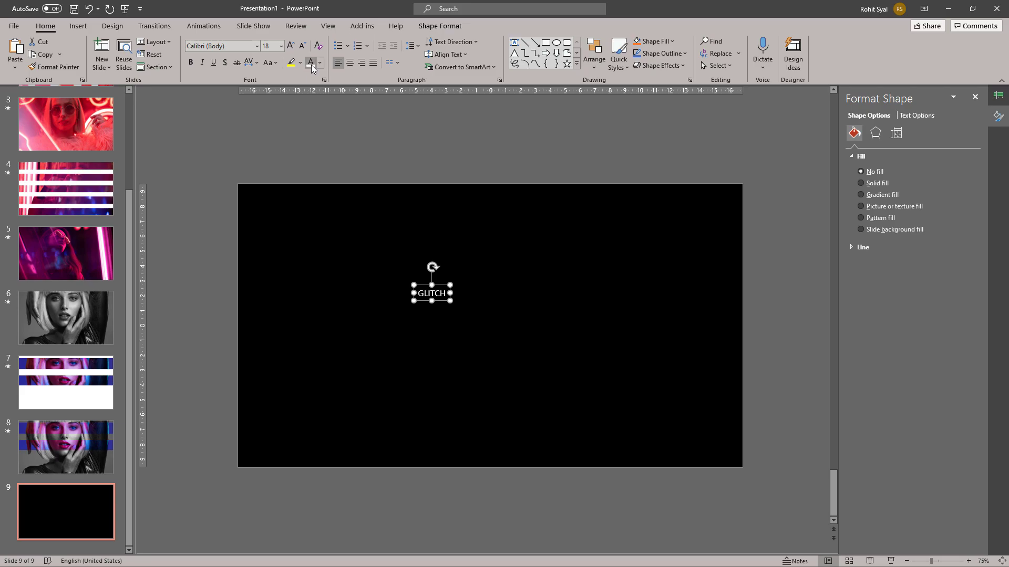
{"action": "left_click", "coordinate": [228, 46]}
{"action": "type", "text": "Bebas"}
{"action": "key", "text": "Return"}
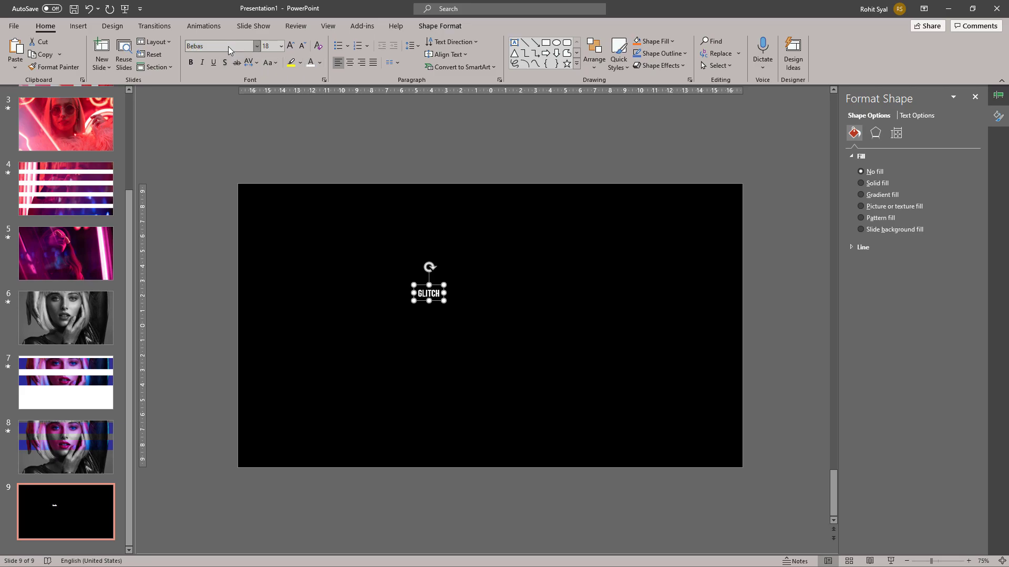
Enlarge the GLITCH text to font size 199 and move it to the centre of the slide
{"action": "left_click", "coordinate": [291, 47]}
{"action": "left_click", "coordinate": [290, 46]}
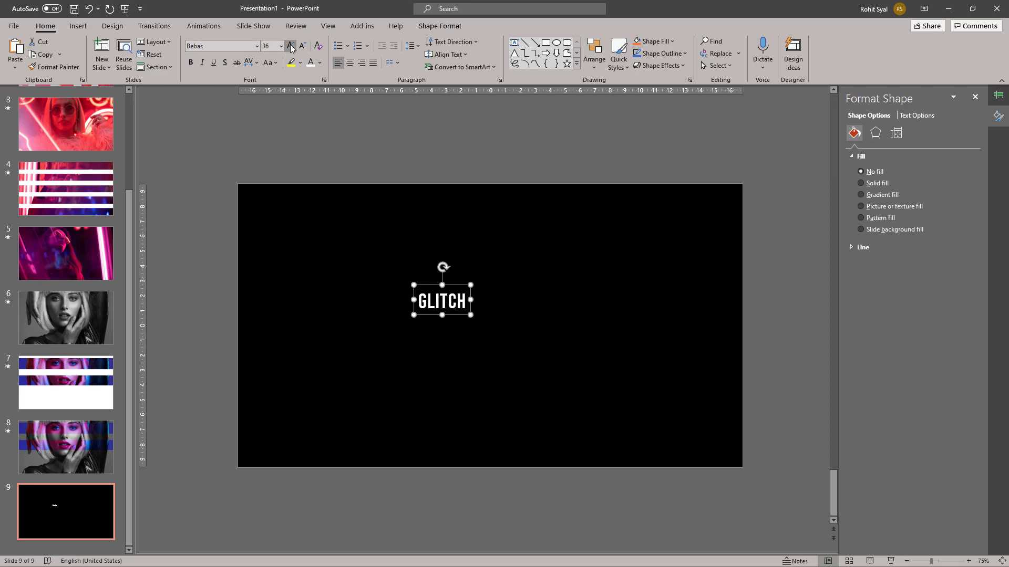
{"action": "left_click", "coordinate": [291, 47]}
{"action": "left_click", "coordinate": [291, 46]}
{"action": "left_click", "coordinate": [292, 47]}
{"action": "left_click_drag", "start_coordinate": [467, 392], "coordinate": [438, 365]}
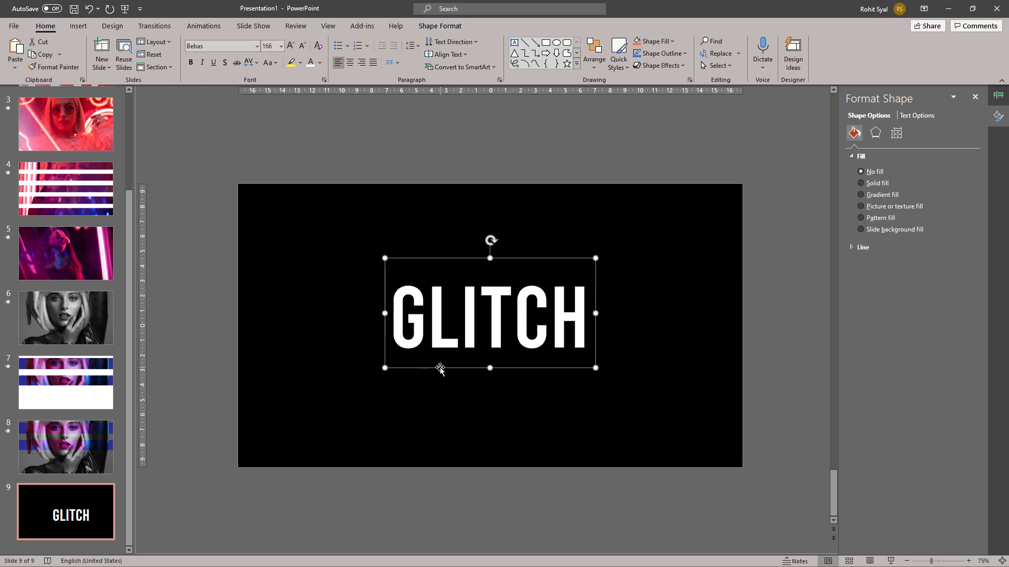
{"action": "left_click", "coordinate": [291, 46]}
{"action": "left_click_drag", "start_coordinate": [490, 388], "coordinate": [478, 379]}
Cut the GLITCH text box and paste it back onto slide 9 as a picture
{"action": "right_click", "coordinate": [478, 379]}
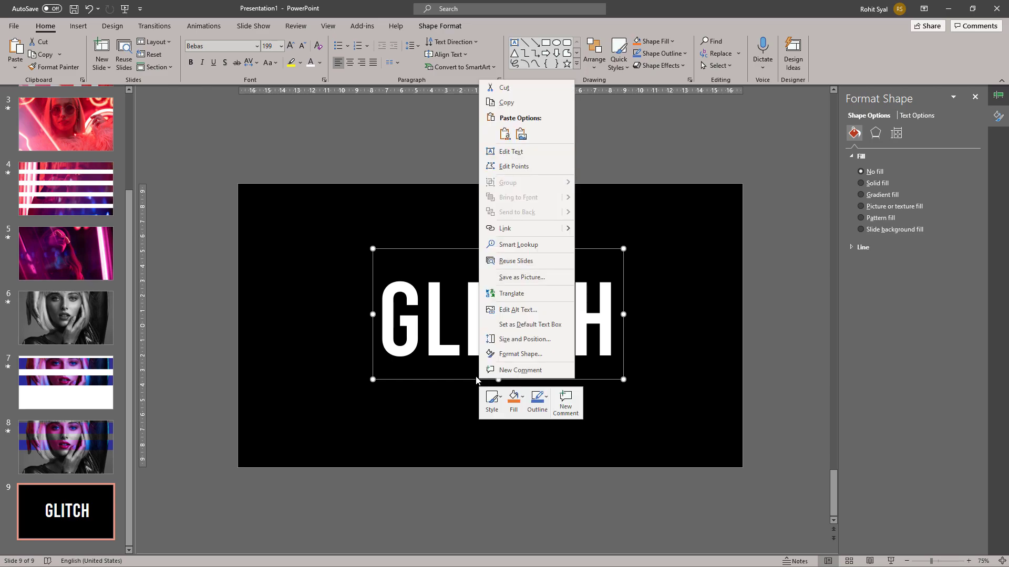
{"action": "left_click", "coordinate": [504, 87]}
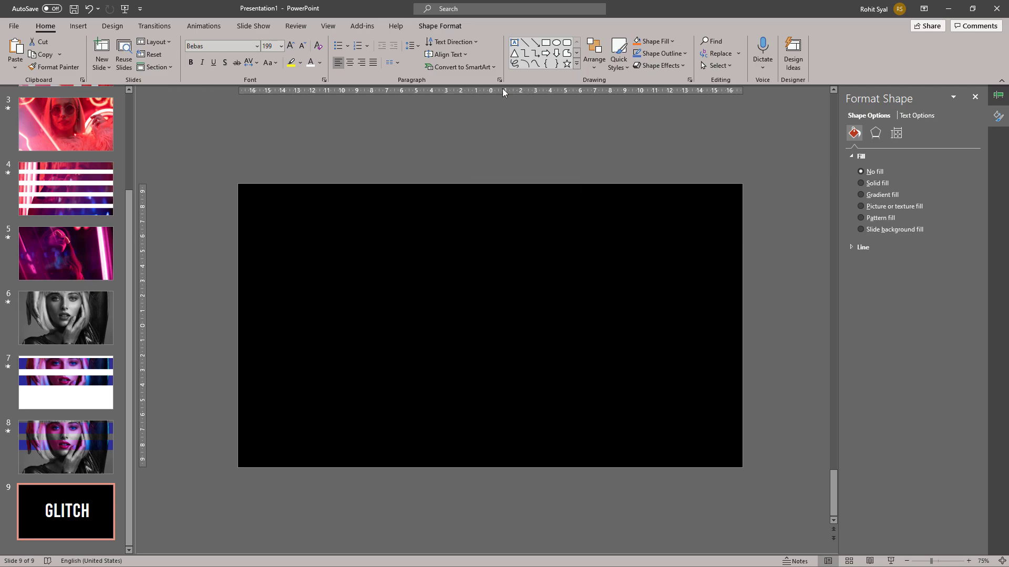
{"action": "right_click", "coordinate": [387, 222]}
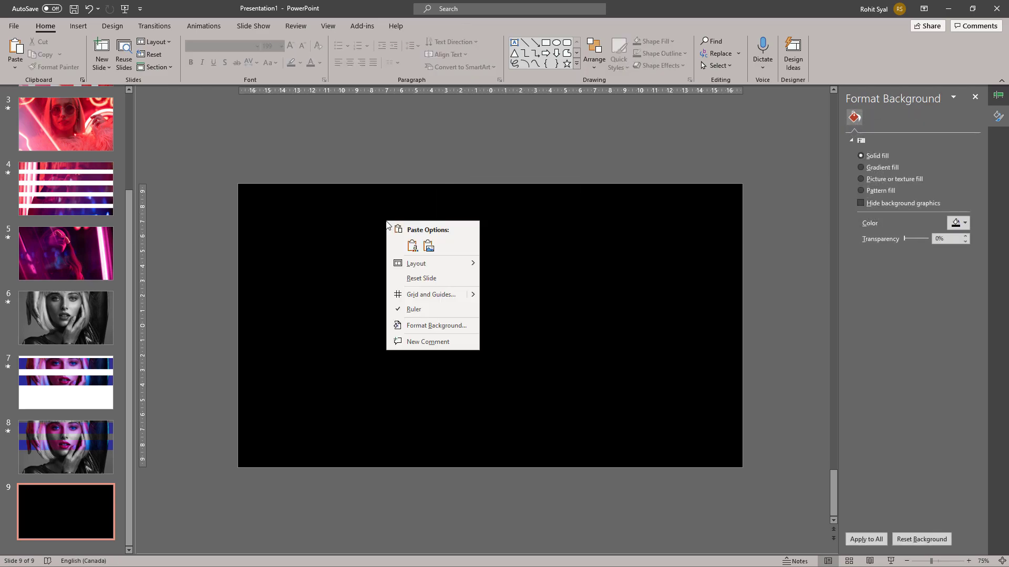
{"action": "left_click", "coordinate": [428, 245]}
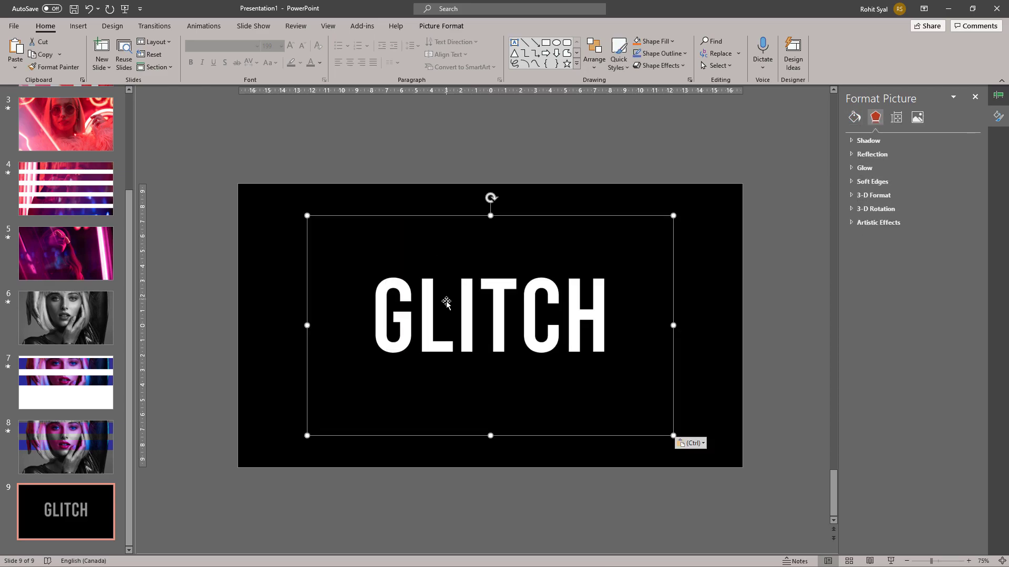
Crop the GLITCH picture on slide 9 tightly to the edges of the letters on all four sides
{"action": "left_click", "coordinate": [441, 26]}
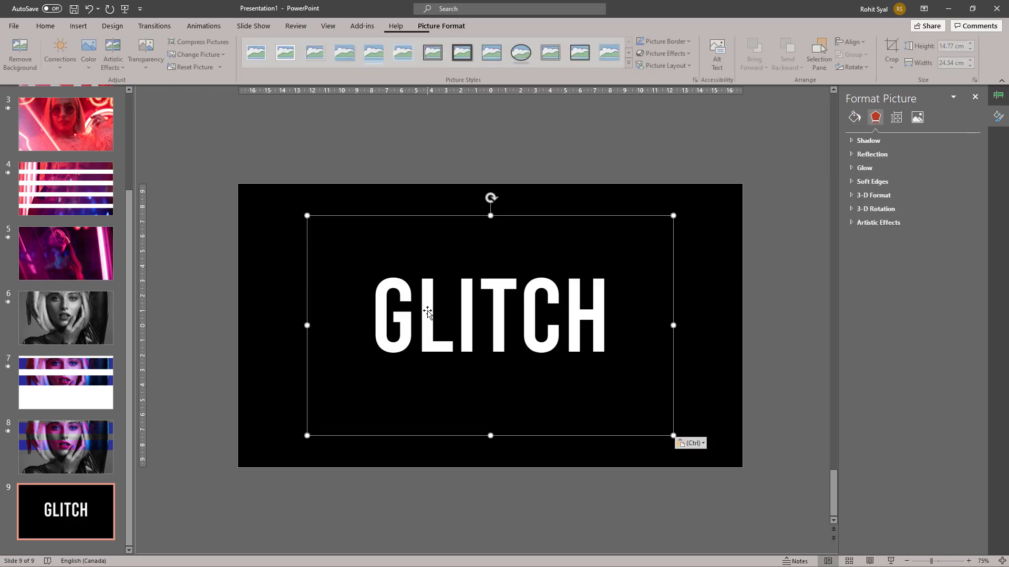
{"action": "left_click", "coordinate": [894, 49]}
{"action": "left_click_drag", "start_coordinate": [490, 435], "coordinate": [498, 353]}
{"action": "left_click_drag", "start_coordinate": [490, 215], "coordinate": [490, 277]}
{"action": "left_click_drag", "start_coordinate": [308, 318], "coordinate": [374, 317]}
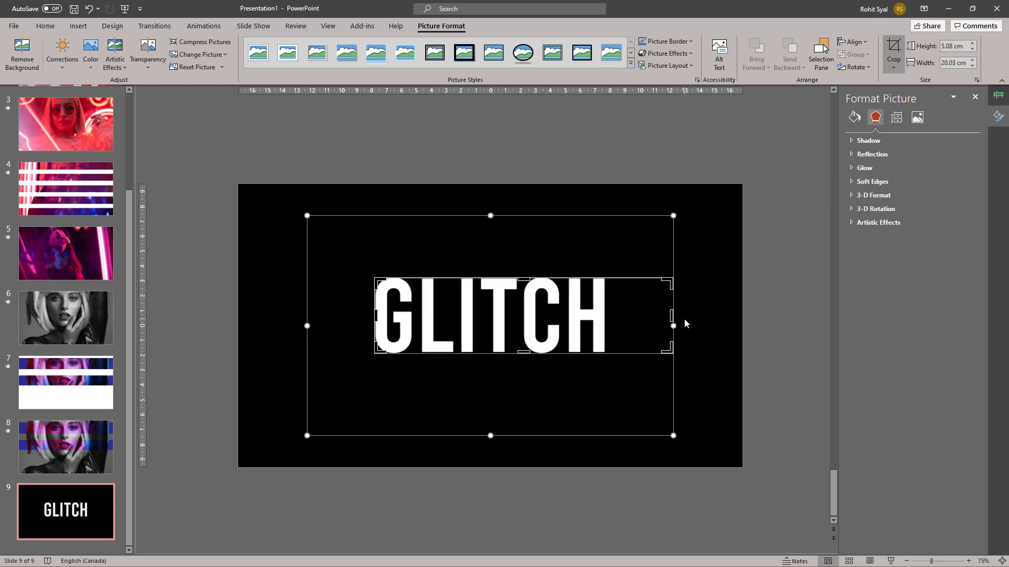
{"action": "left_click_drag", "start_coordinate": [673, 316], "coordinate": [606, 316]}
{"action": "key", "text": "Escape"}
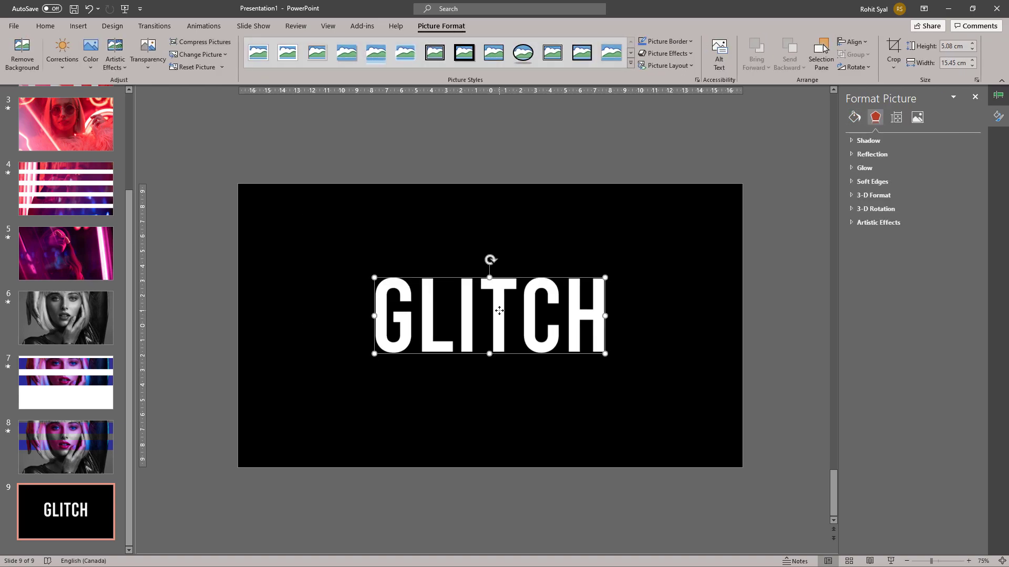
Cut the cropped GLITCH picture and paste it back onto slide 9 as a picture
{"action": "right_click", "coordinate": [500, 312]}
{"action": "left_click", "coordinate": [513, 318]}
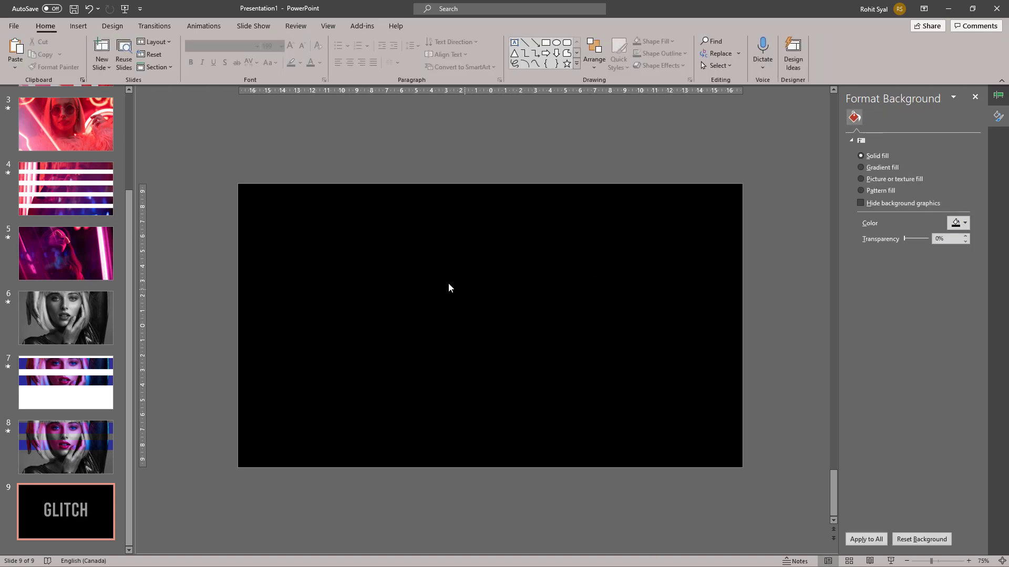
{"action": "right_click", "coordinate": [441, 278]}
{"action": "left_click", "coordinate": [484, 302]}
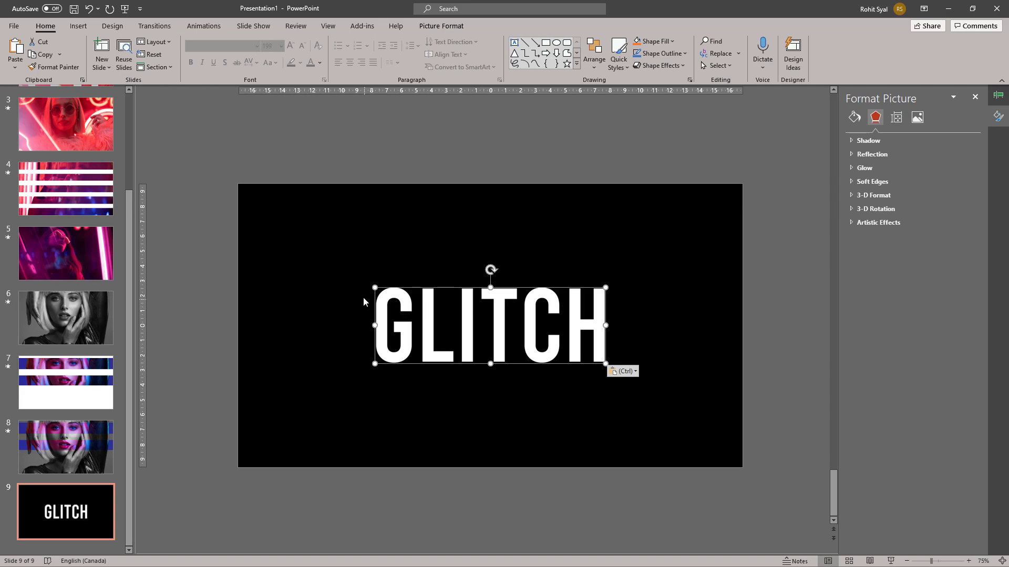
{"action": "left_click", "coordinate": [434, 422]}
{"action": "double_click", "coordinate": [465, 354]}
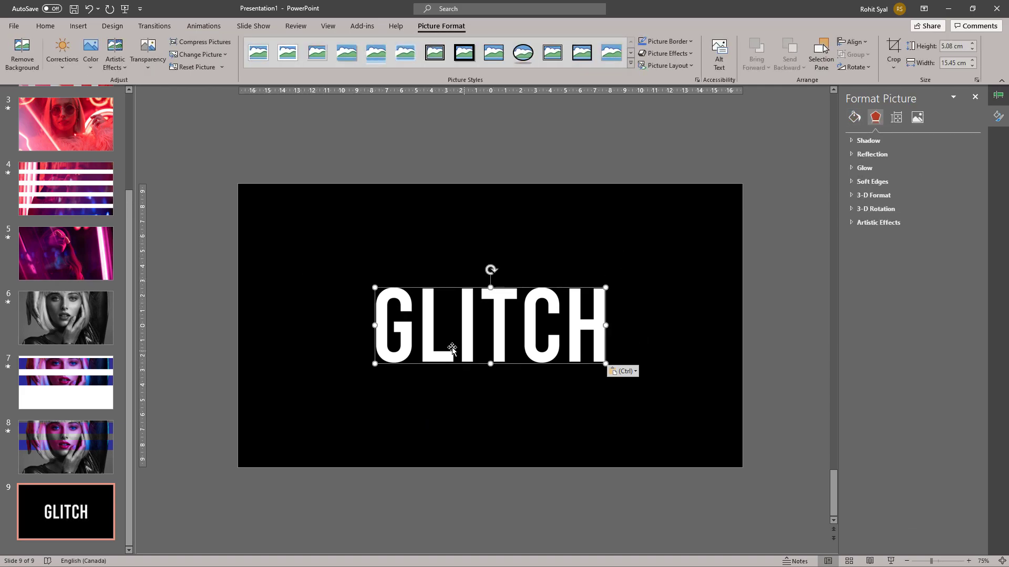
{"action": "left_click", "coordinate": [79, 198]}
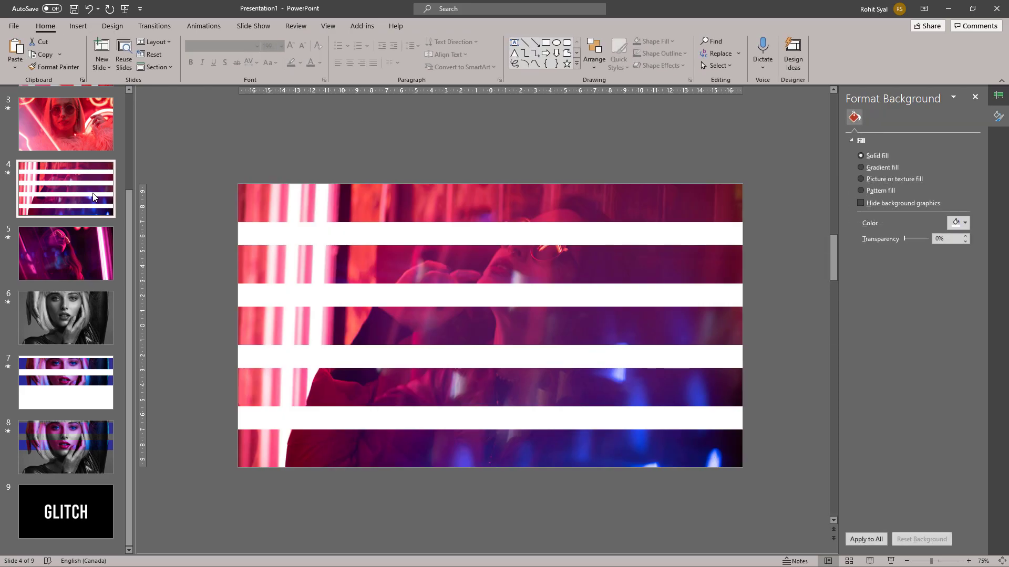
{"action": "left_click", "coordinate": [62, 498]}
Crop the GLITCH picture down to a thin horizontal strip covering the top fifth of the letters
{"action": "left_click", "coordinate": [427, 355]}
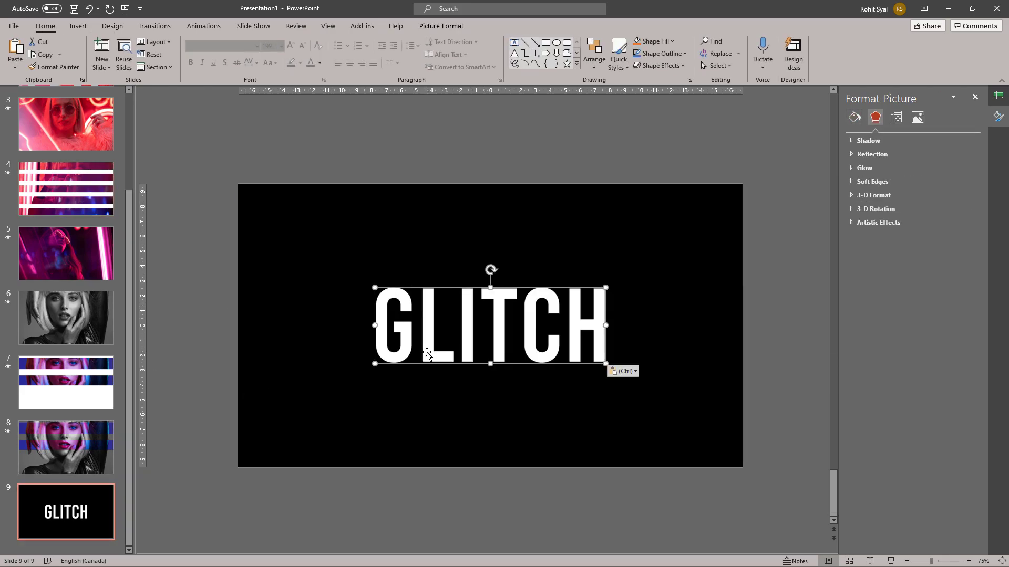
{"action": "left_click", "coordinate": [447, 24]}
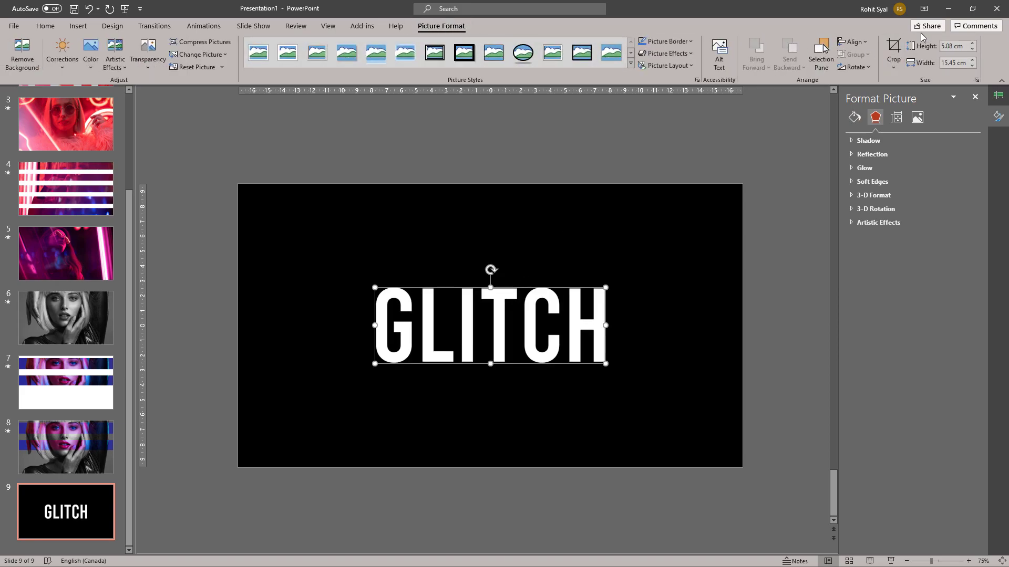
{"action": "left_click", "coordinate": [894, 49]}
{"action": "left_click_drag", "start_coordinate": [490, 363], "coordinate": [483, 313]}
{"action": "left_click", "coordinate": [381, 266]}
Paste another GLITCH picture and crop it to the second horizontal strip, directly below the top one
{"action": "key", "text": "ctrl+v"}
{"action": "left_click", "coordinate": [441, 26]}
{"action": "left_click", "coordinate": [894, 49]}
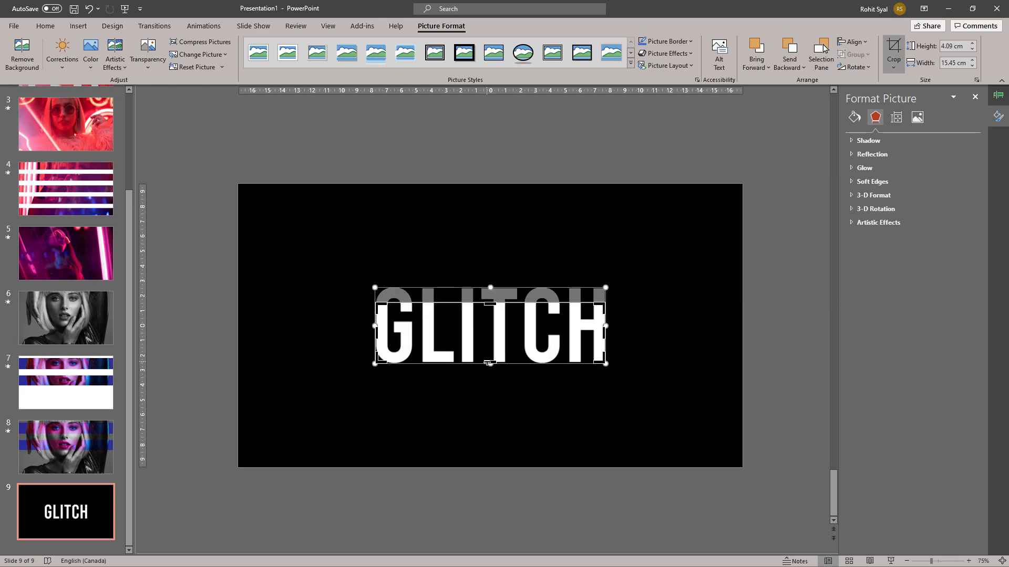
{"action": "left_click_drag", "start_coordinate": [490, 364], "coordinate": [490, 317]}
{"action": "left_click", "coordinate": [349, 321]}
Paste a third GLITCH picture and crop it from above and below to the middle strip of the letters
{"action": "key", "text": "ctrl+z"}
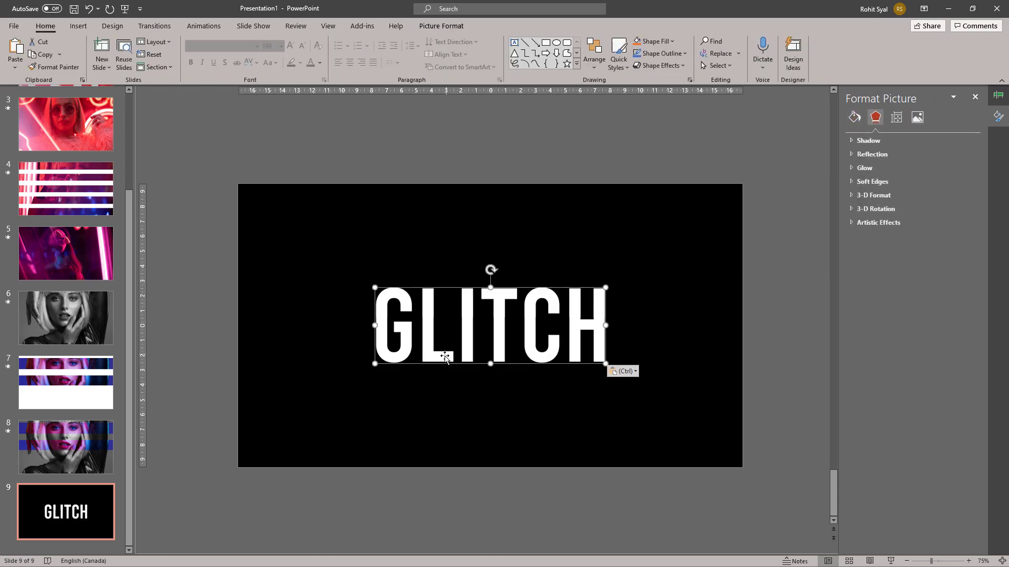
{"action": "left_click", "coordinate": [442, 25]}
{"action": "left_click", "coordinate": [893, 53]}
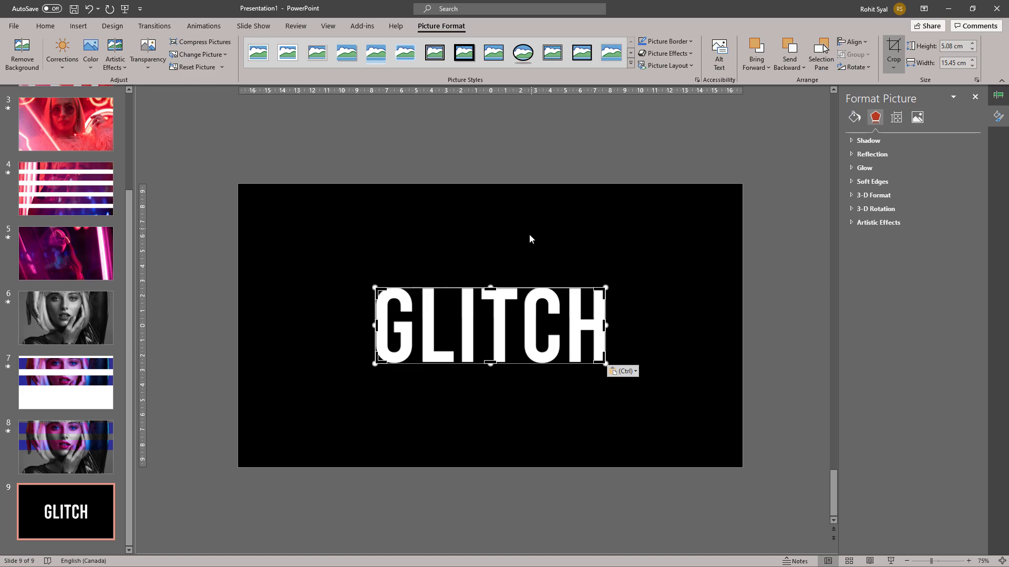
{"action": "left_click_drag", "start_coordinate": [491, 289], "coordinate": [490, 318]}
{"action": "left_click_drag", "start_coordinate": [490, 363], "coordinate": [491, 334]}
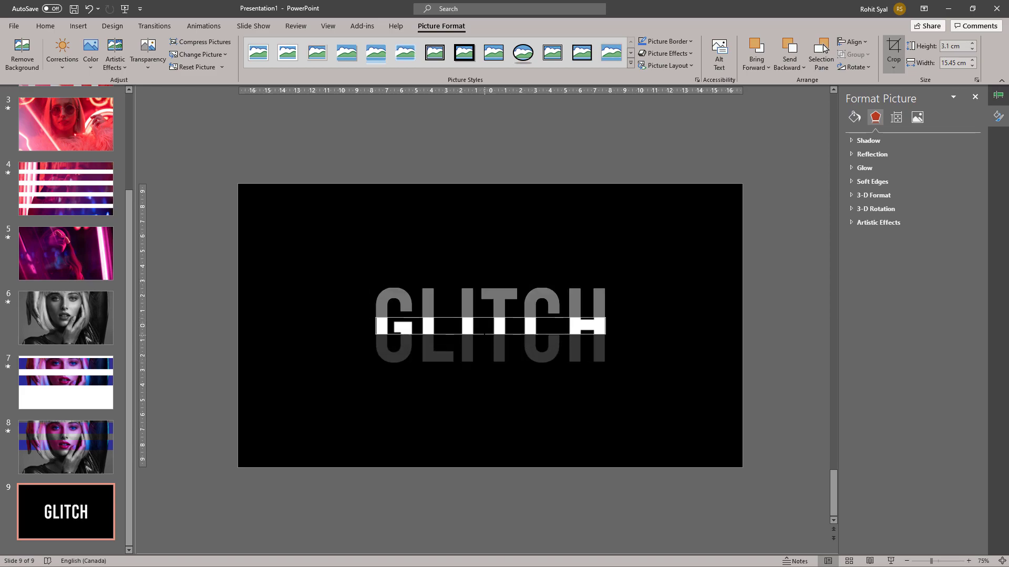
{"action": "left_click", "coordinate": [356, 337]}
Paste a fourth GLITCH picture and crop it to the strip just below the middle one
{"action": "key", "text": "ctrl+v"}
{"action": "left_click", "coordinate": [441, 25]}
{"action": "left_click", "coordinate": [893, 49]}
{"action": "left_click_drag", "start_coordinate": [490, 289], "coordinate": [490, 349]}
{"action": "left_click", "coordinate": [346, 338]}
Paste a fifth GLITCH picture and crop it to the bottom strip, completing the word
{"action": "key", "text": "ctrl+v"}
{"action": "left_click", "coordinate": [441, 26]}
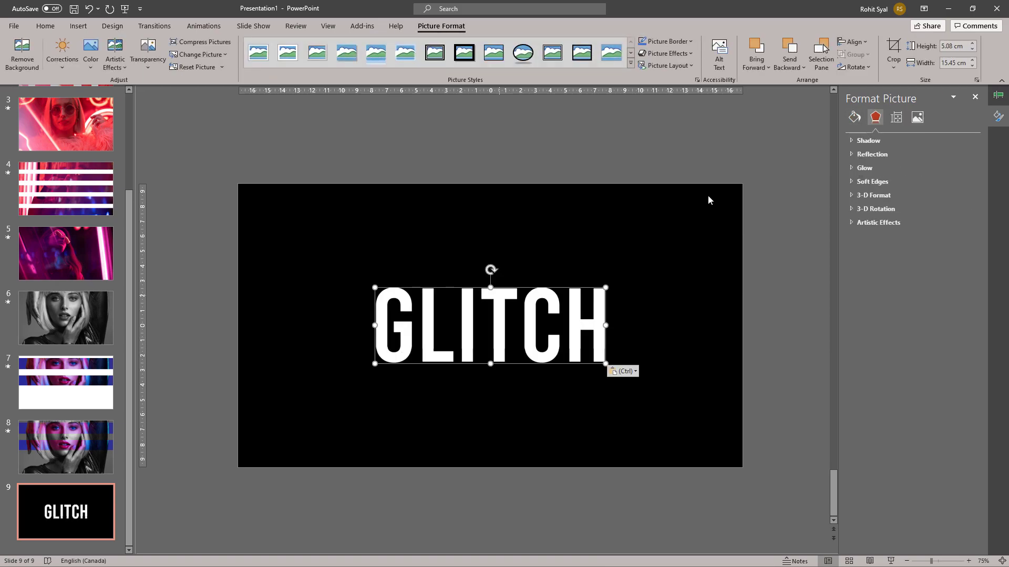
{"action": "left_click", "coordinate": [893, 50]}
{"action": "left_click_drag", "start_coordinate": [493, 288], "coordinate": [493, 327]}
{"action": "left_click", "coordinate": [342, 325]}
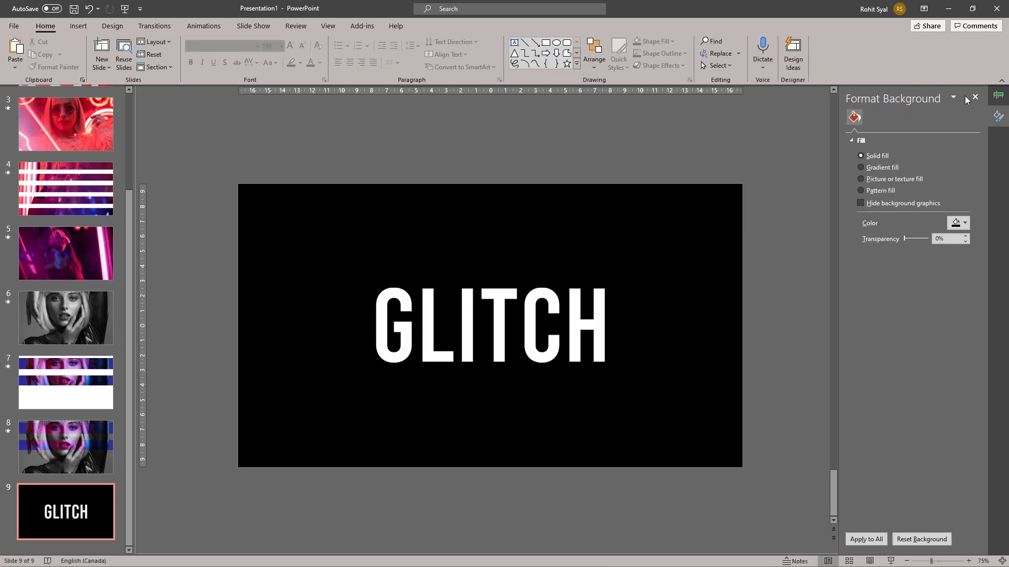
Show the animation list and give the top GLITCH strip a Fly In entrance with the direction From Left
{"action": "left_click", "coordinate": [997, 96]}
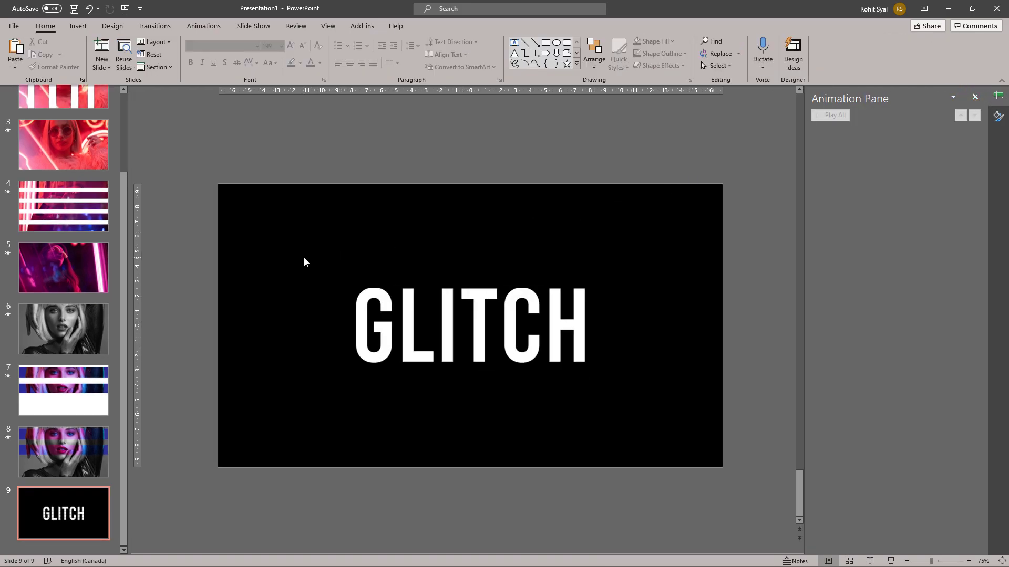
{"action": "left_click_drag", "start_coordinate": [304, 258], "coordinate": [644, 402]}
{"action": "left_click", "coordinate": [219, 29]}
{"action": "left_click", "coordinate": [319, 241]}
{"action": "left_click", "coordinate": [371, 295]}
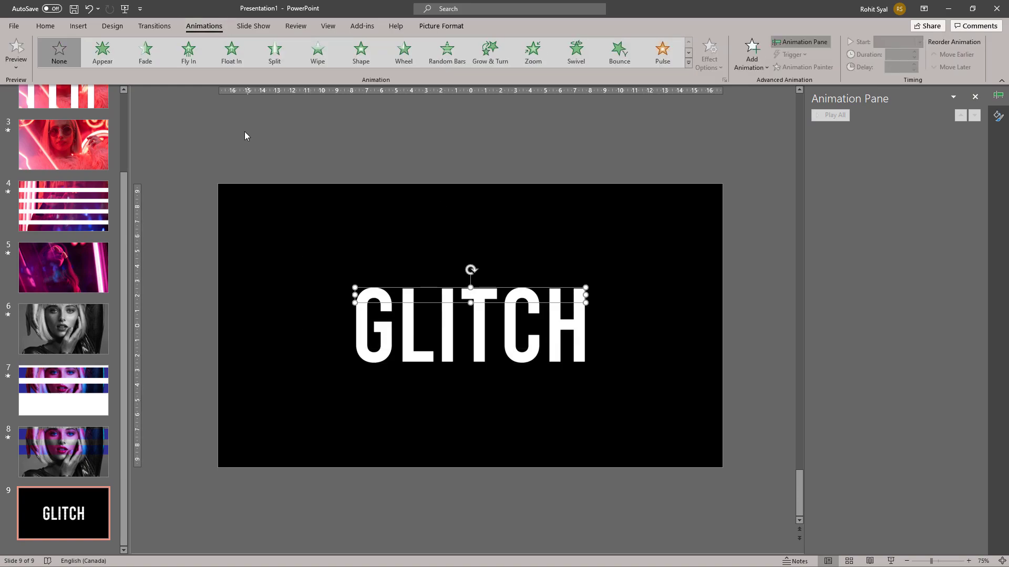
{"action": "left_click", "coordinate": [194, 55]}
{"action": "left_click", "coordinate": [708, 68]}
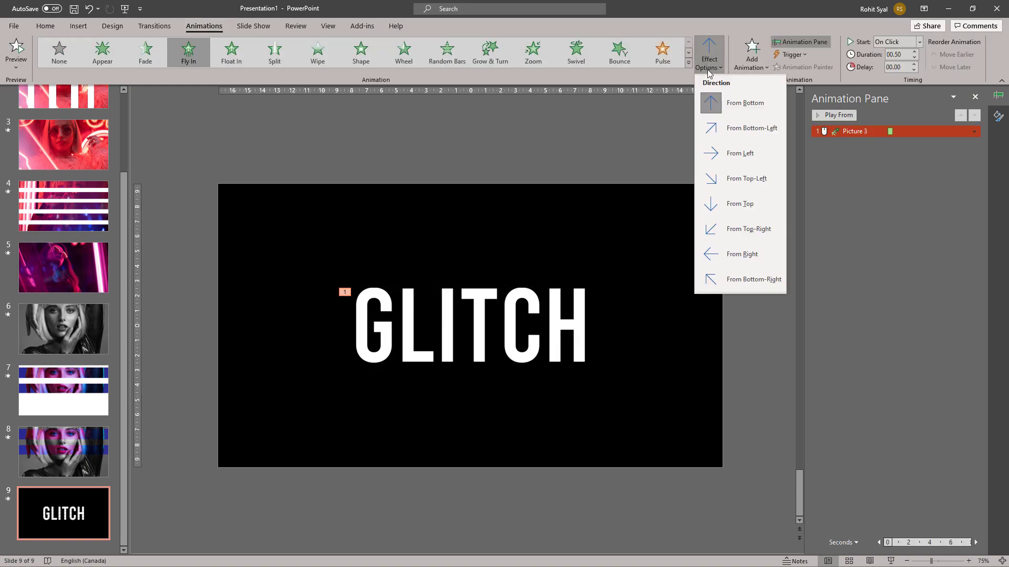
{"action": "left_click", "coordinate": [736, 155]}
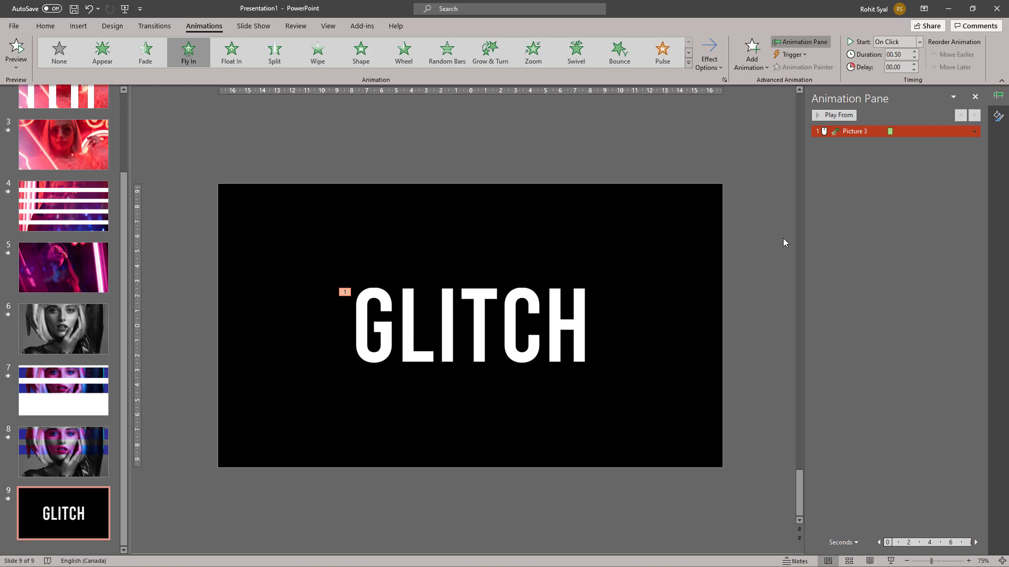
Add two Blink emphasis effects to the top GLITCH strip in addition to its Fly In
{"action": "left_click", "coordinate": [380, 295]}
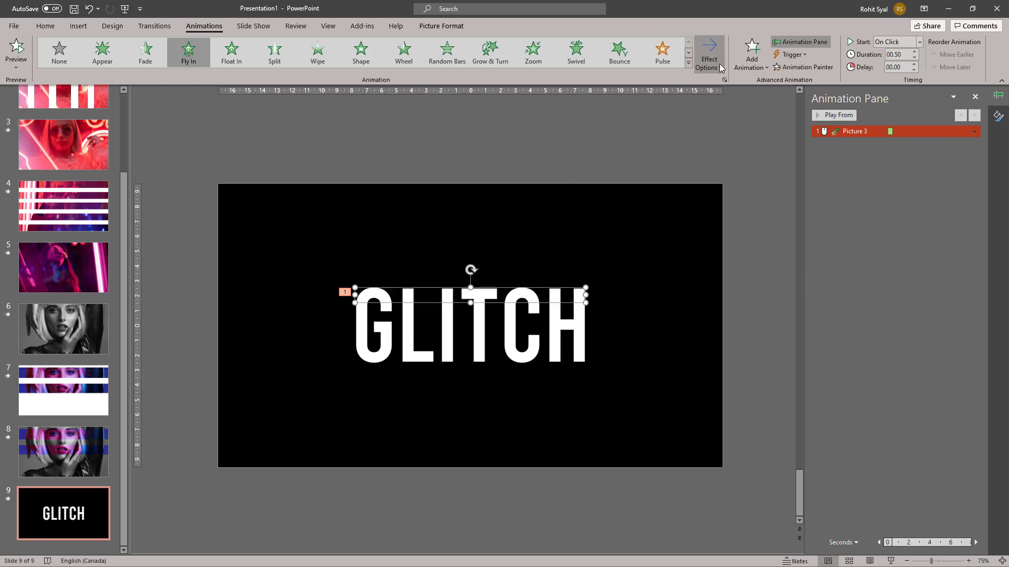
{"action": "left_click", "coordinate": [752, 57]}
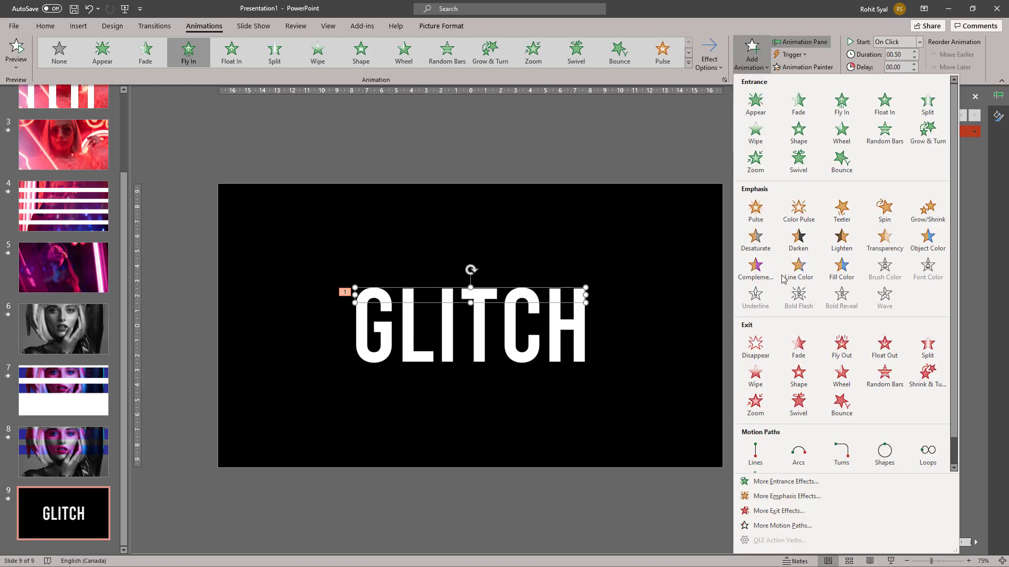
{"action": "left_click", "coordinate": [781, 497]}
{"action": "left_click", "coordinate": [448, 354]}
{"action": "left_click", "coordinate": [581, 387]}
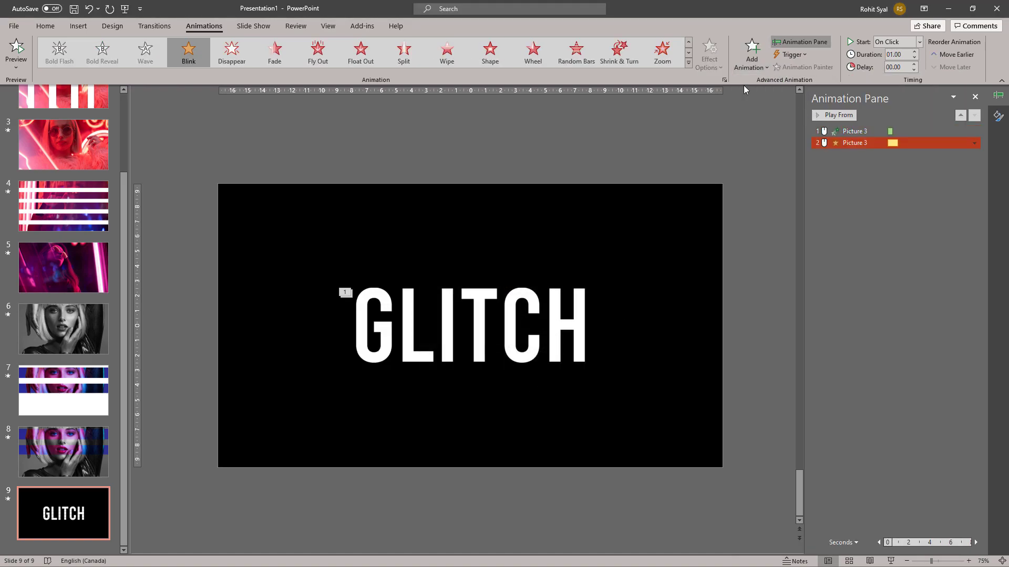
{"action": "left_click", "coordinate": [501, 293]}
{"action": "left_click", "coordinate": [749, 62]}
{"action": "left_click", "coordinate": [770, 497]}
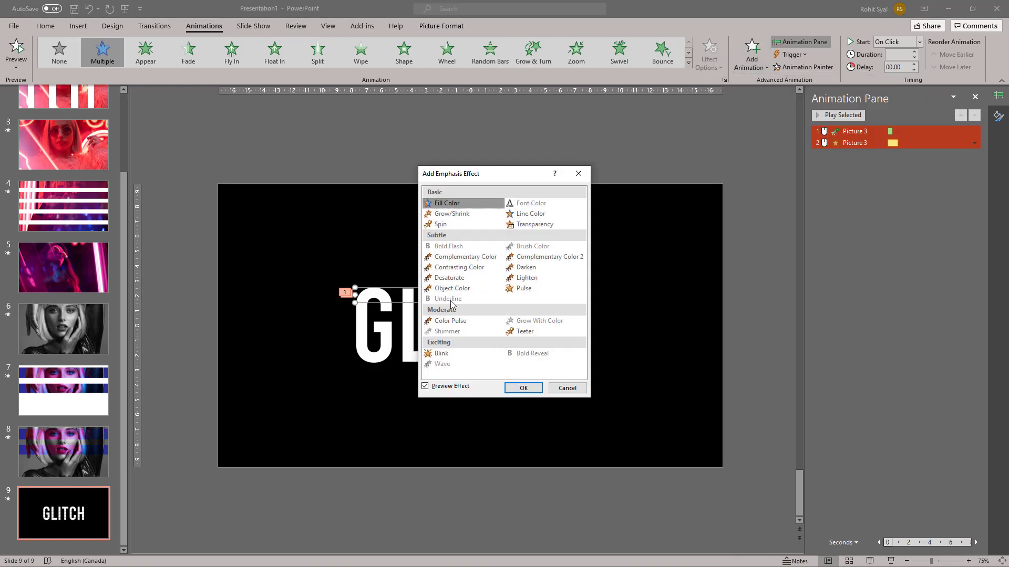
{"action": "left_click", "coordinate": [449, 354]}
{"action": "left_click", "coordinate": [523, 388]}
Set all three animations of the top strip to start with previous
{"action": "left_click", "coordinate": [859, 132]}
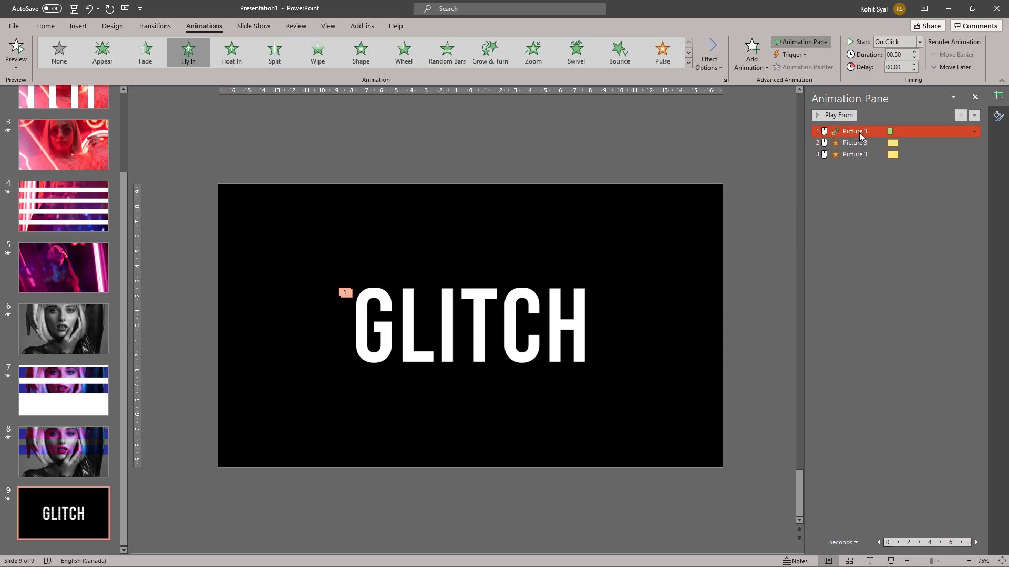
{"action": "key", "text": "ctrl+a"}
{"action": "right_click", "coordinate": [883, 136]}
{"action": "left_click", "coordinate": [904, 155]}
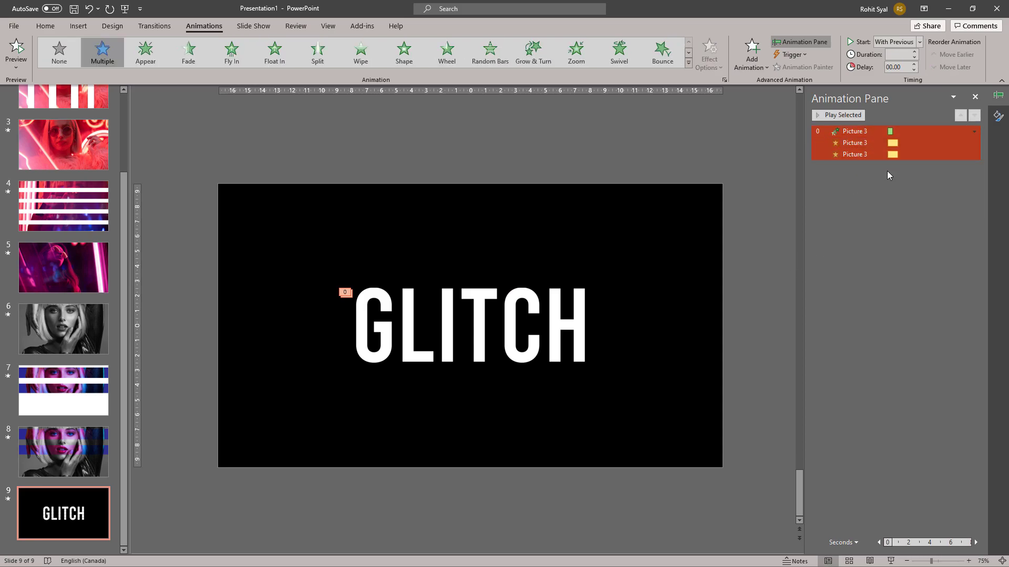
Shorten both Blink effects to 0.25 seconds and stagger their delays so they play one after the other following the Fly In
{"action": "left_click", "coordinate": [849, 143]}
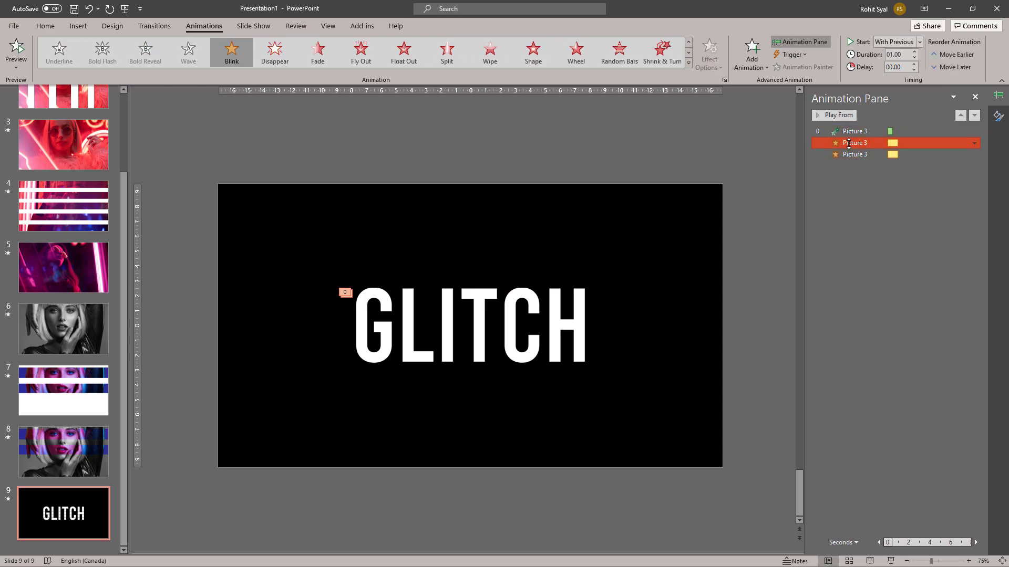
{"action": "left_click", "coordinate": [915, 58]}
{"action": "left_click", "coordinate": [915, 58]}
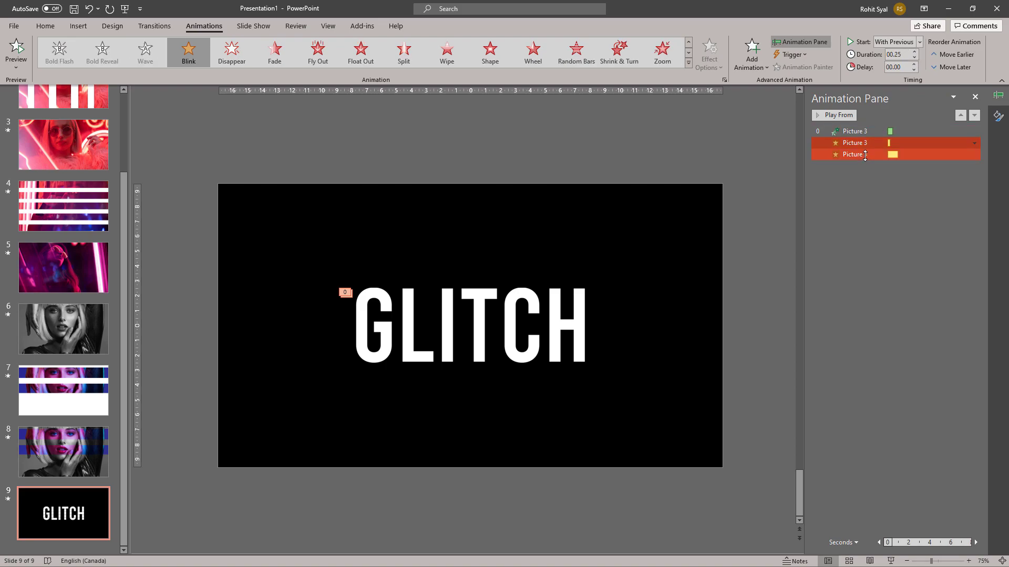
{"action": "left_click", "coordinate": [914, 64]}
{"action": "left_click", "coordinate": [915, 64]}
{"action": "left_click", "coordinate": [914, 69]}
{"action": "left_click", "coordinate": [872, 154]}
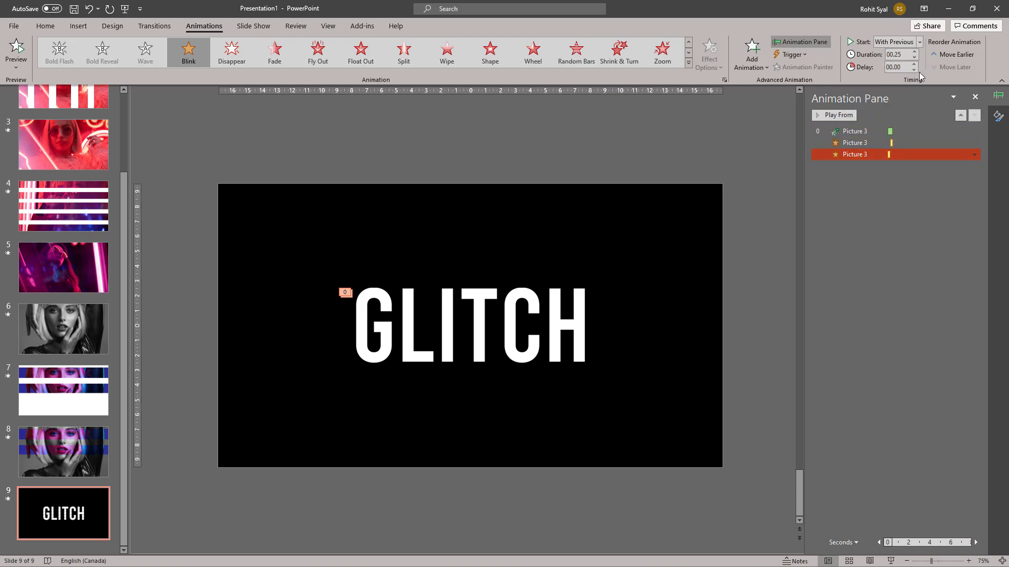
{"action": "left_click", "coordinate": [914, 65]}
{"action": "left_click", "coordinate": [915, 65]}
{"action": "left_click", "coordinate": [839, 116]}
{"action": "left_click", "coordinate": [862, 143]}
{"action": "left_click", "coordinate": [914, 65]}
{"action": "left_click", "coordinate": [895, 207]}
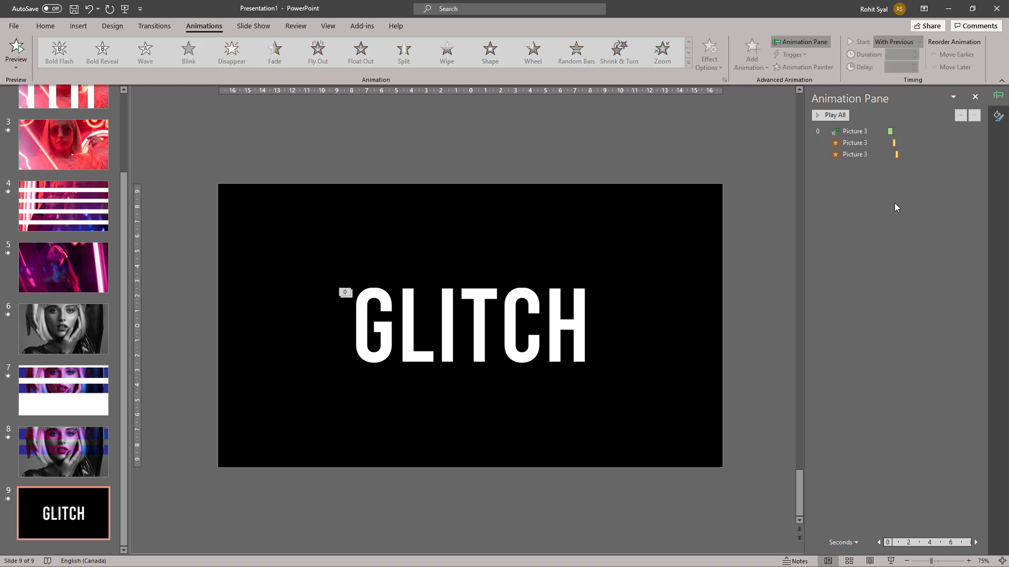
Set the Fly In duration to 0.25 seconds and reduce both Blink delays so the effects follow it without gaps
{"action": "left_click", "coordinate": [865, 134]}
{"action": "left_click", "coordinate": [915, 57]}
{"action": "left_click", "coordinate": [860, 143]}
{"action": "left_click", "coordinate": [915, 70]}
{"action": "left_click", "coordinate": [865, 155]}
{"action": "left_click", "coordinate": [914, 70]}
{"action": "left_click", "coordinate": [877, 209]}
Give the top strip's Fly In a bounce end of 0.25 seconds and preview the animation
{"action": "right_click", "coordinate": [881, 133]}
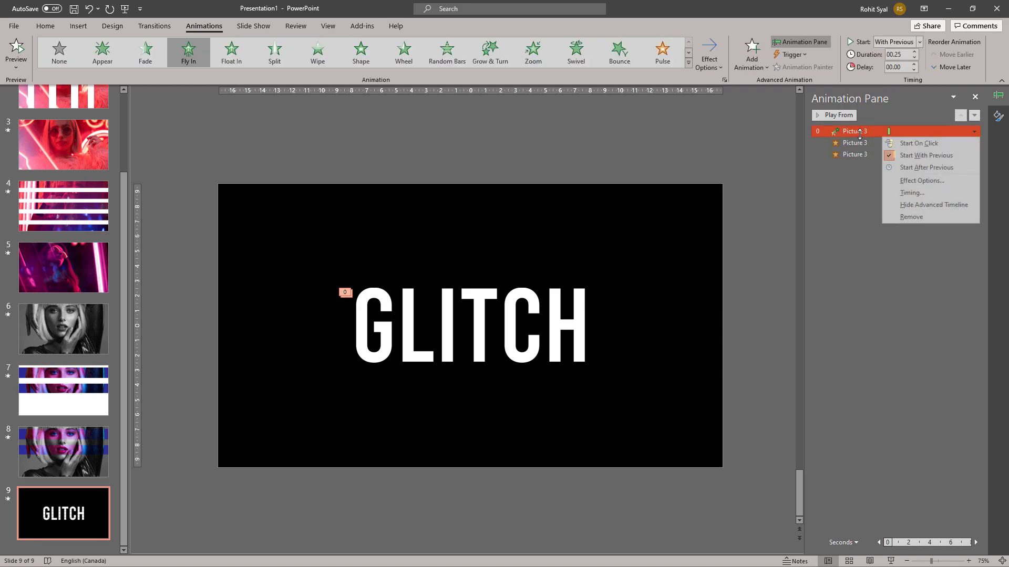
{"action": "left_click", "coordinate": [912, 186]}
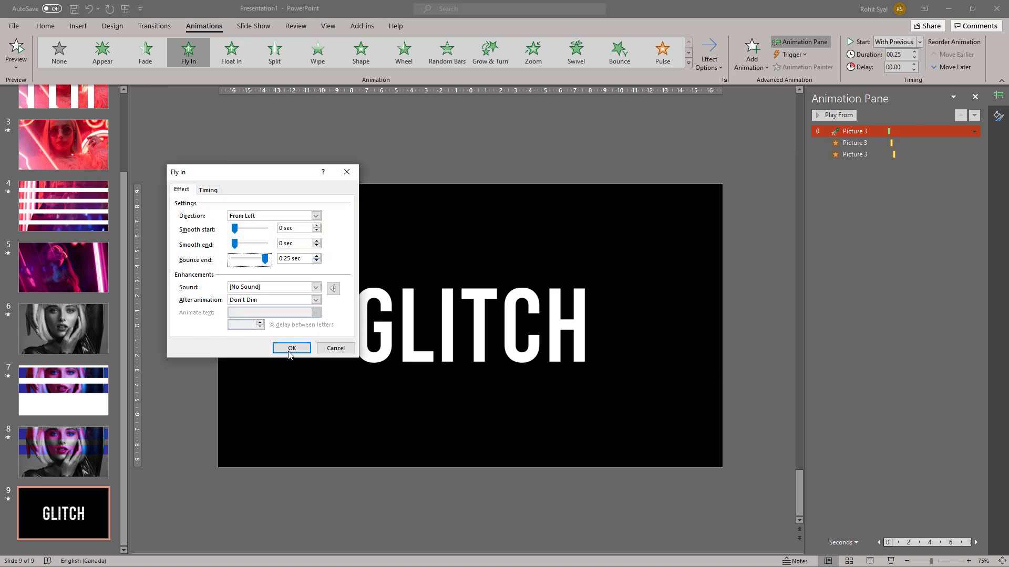
{"action": "key", "text": "Return"}
{"action": "left_click", "coordinate": [829, 115]}
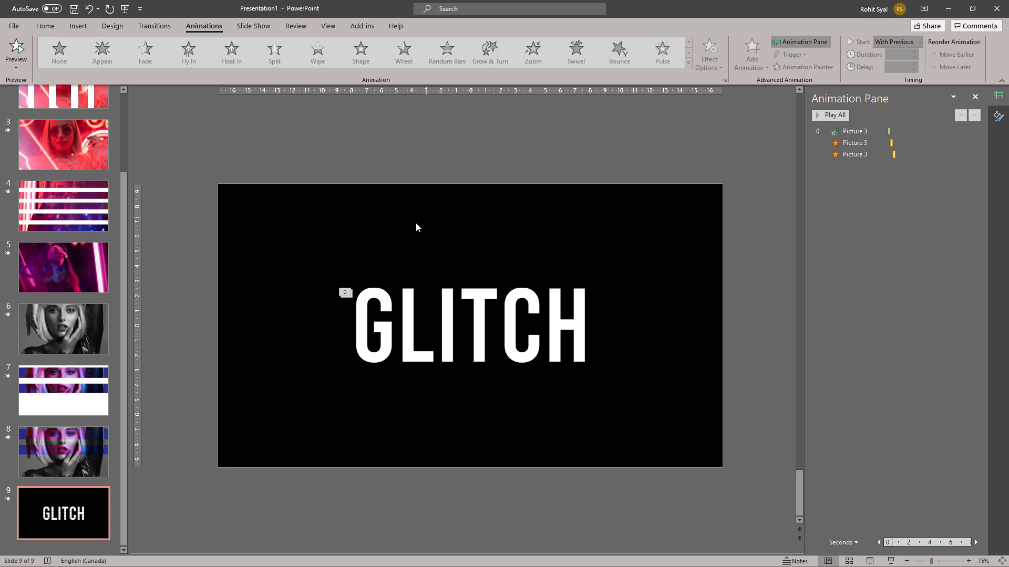
Copy the top strip's animations to the four GLITCH strips below it with the Animation Painter
{"action": "left_click", "coordinate": [385, 291]}
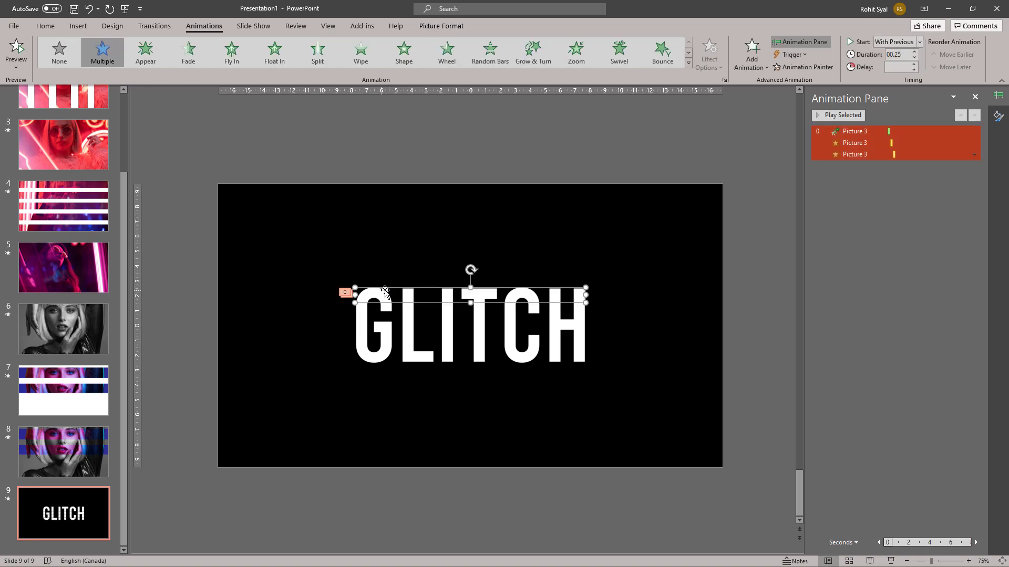
{"action": "left_click", "coordinate": [791, 67]}
{"action": "left_click", "coordinate": [360, 305]}
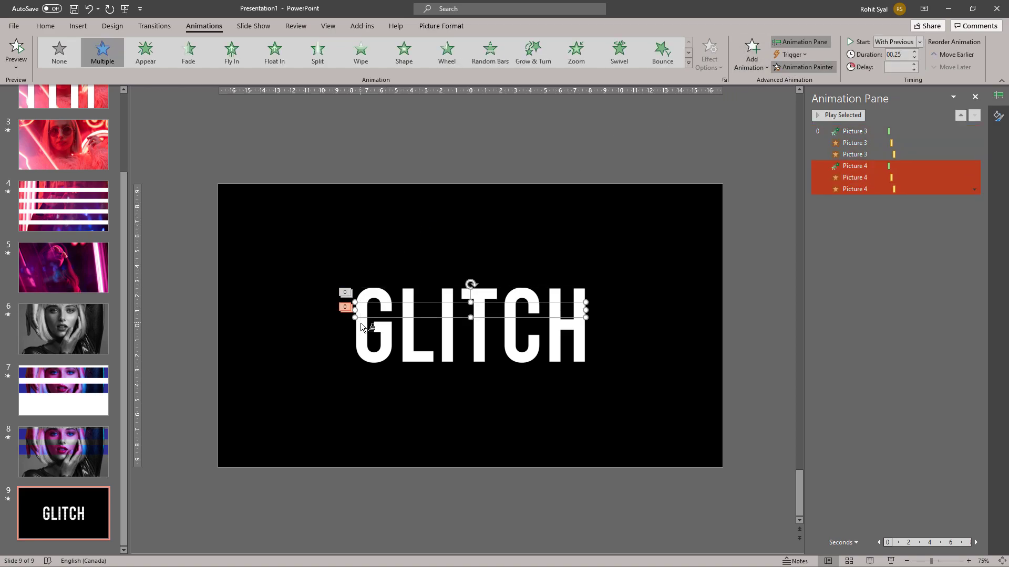
{"action": "left_click", "coordinate": [361, 322]}
{"action": "left_click", "coordinate": [361, 338]}
{"action": "left_click", "coordinate": [362, 355]}
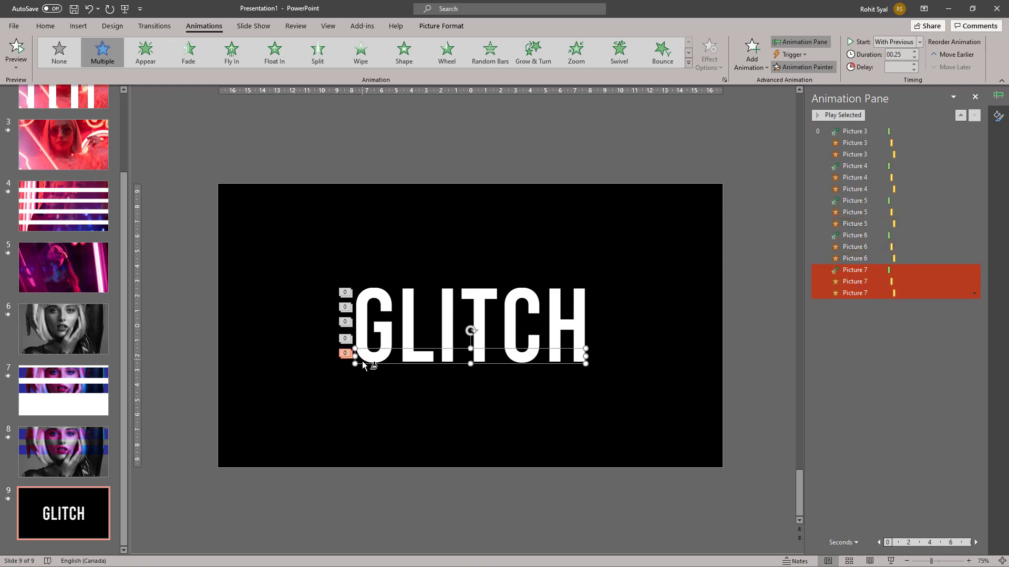
Preview the copied strip animations and delay all three effects of the second GLITCH strip by a further 0.75 seconds
{"action": "left_click", "coordinate": [368, 366]}
{"action": "left_click", "coordinate": [832, 112]}
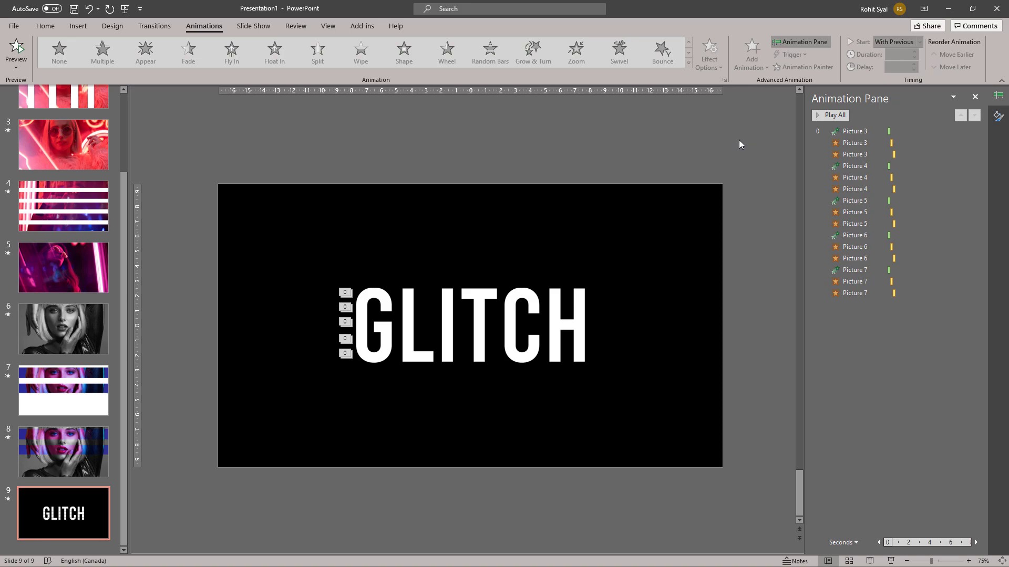
{"action": "left_click", "coordinate": [852, 166]}
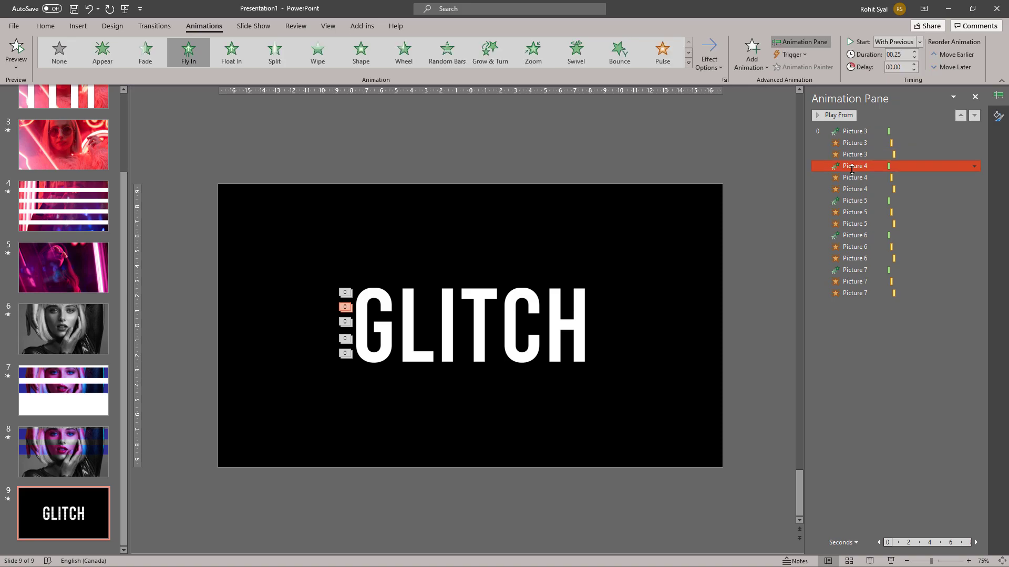
{"action": "left_click", "coordinate": [852, 178], "text": "ctrl"}
{"action": "left_click", "coordinate": [853, 189], "text": "ctrl"}
{"action": "left_click", "coordinate": [914, 65]}
{"action": "left_click", "coordinate": [856, 178]}
{"action": "left_click", "coordinate": [914, 65]}
{"action": "left_click", "coordinate": [855, 190]}
{"action": "left_click", "coordinate": [914, 65]}
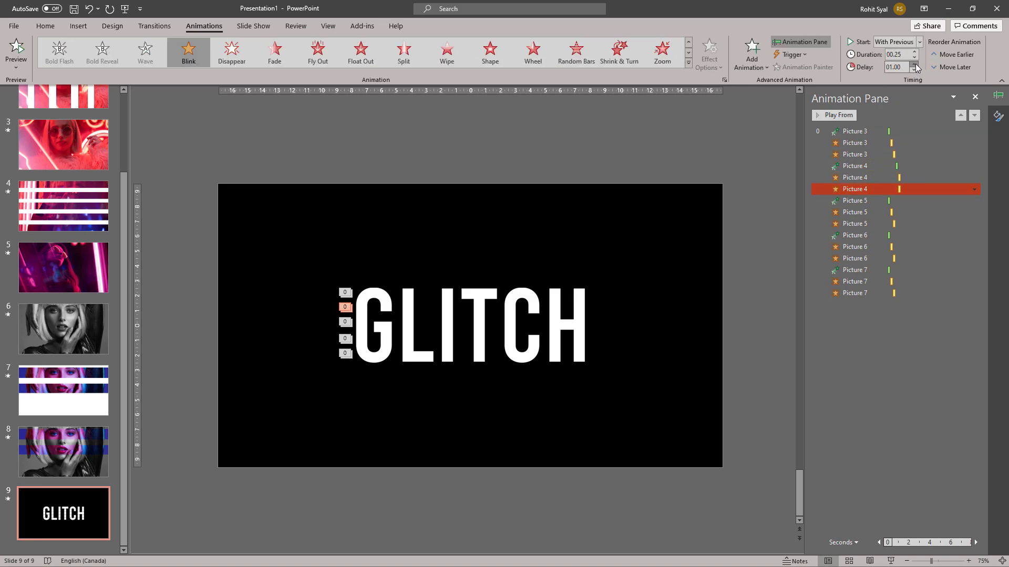
{"action": "left_click", "coordinate": [914, 65]}
Delay the Fly In and both Blink effects of the fourth GLITCH strip by a further 0.25 seconds
{"action": "left_click", "coordinate": [856, 236]}
{"action": "left_click", "coordinate": [915, 66]}
{"action": "left_click", "coordinate": [863, 246]}
{"action": "left_click", "coordinate": [914, 66]}
{"action": "left_click", "coordinate": [867, 259]}
{"action": "left_click", "coordinate": [914, 66]}
Delay all three effects of the bottom GLITCH strip by a further 0.75 seconds and preview the slide's animations
{"action": "left_click", "coordinate": [865, 271]}
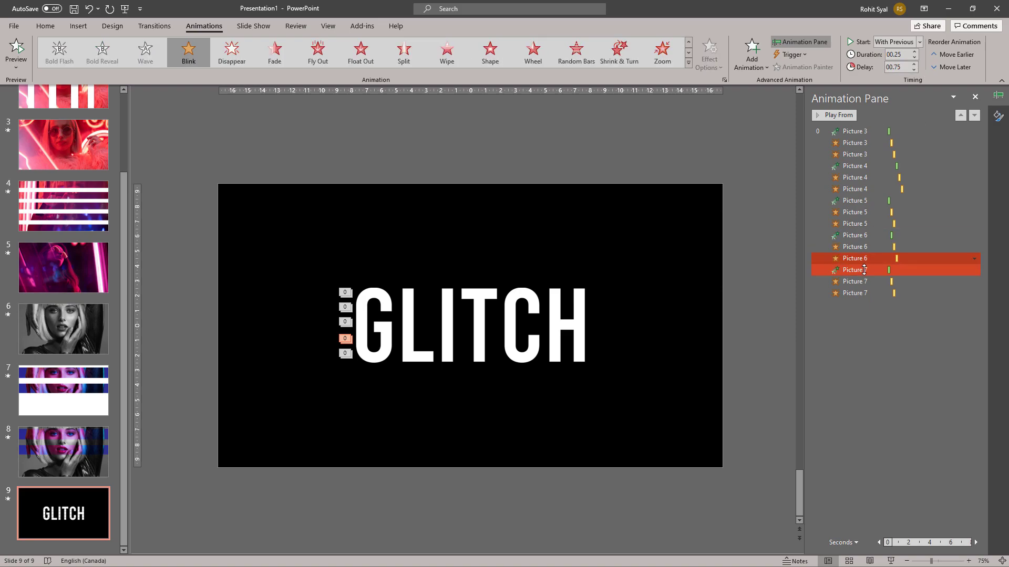
{"action": "triple_click", "coordinate": [914, 65]}
{"action": "left_click", "coordinate": [863, 282]}
{"action": "left_click", "coordinate": [914, 65]}
{"action": "left_click", "coordinate": [915, 66]}
{"action": "left_click", "coordinate": [914, 65]}
{"action": "left_click", "coordinate": [865, 293]}
{"action": "left_click", "coordinate": [914, 65]}
{"action": "left_click", "coordinate": [914, 65]}
{"action": "left_click", "coordinate": [915, 65]}
{"action": "left_click", "coordinate": [762, 131]}
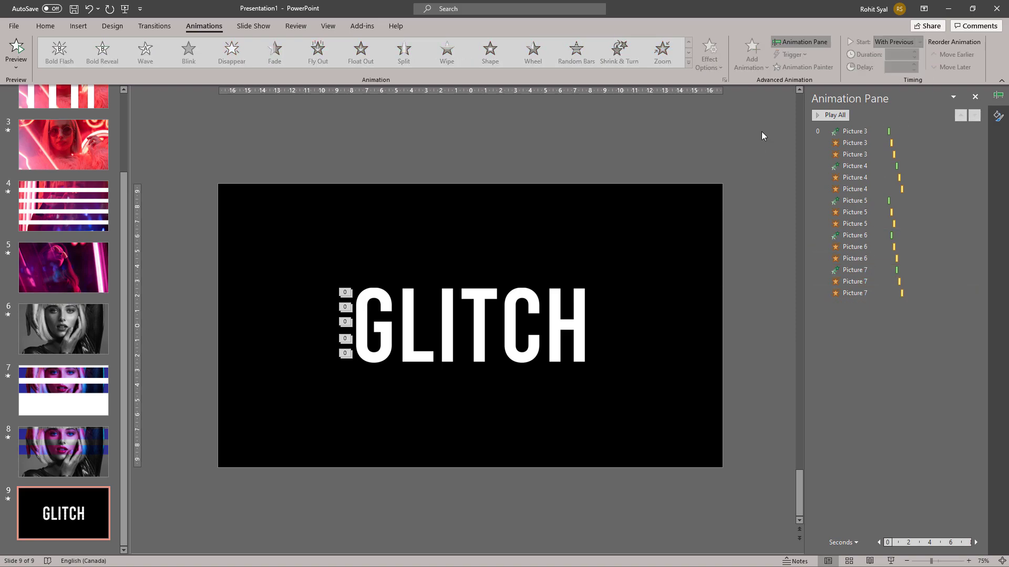
{"action": "left_click", "coordinate": [826, 116]}
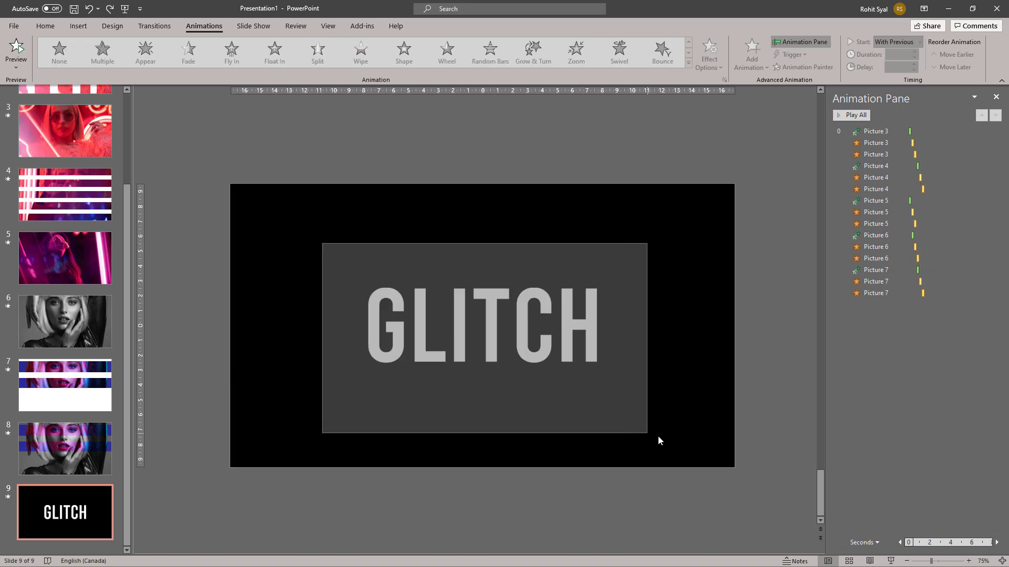
Duplicate all five GLITCH strips, place the copies above the original and add a Disappear exit effect to them
{"action": "left_click_drag", "start_coordinate": [686, 441], "coordinate": [686, 441]}
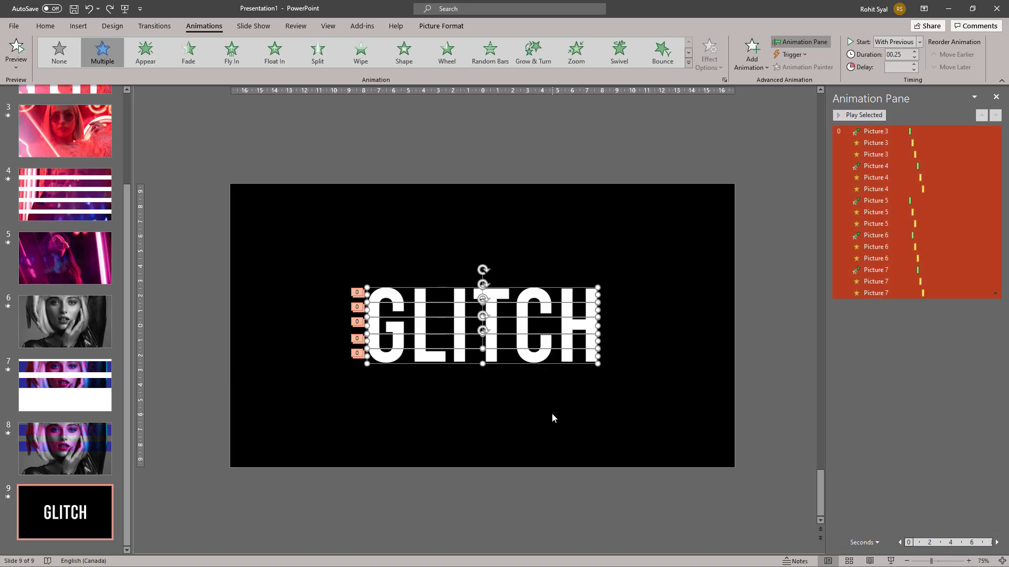
{"action": "key", "text": "ctrl+c"}
{"action": "key", "text": "ctrl+v"}
{"action": "left_click_drag", "start_coordinate": [438, 343], "coordinate": [432, 220]}
{"action": "left_click", "coordinate": [746, 67]}
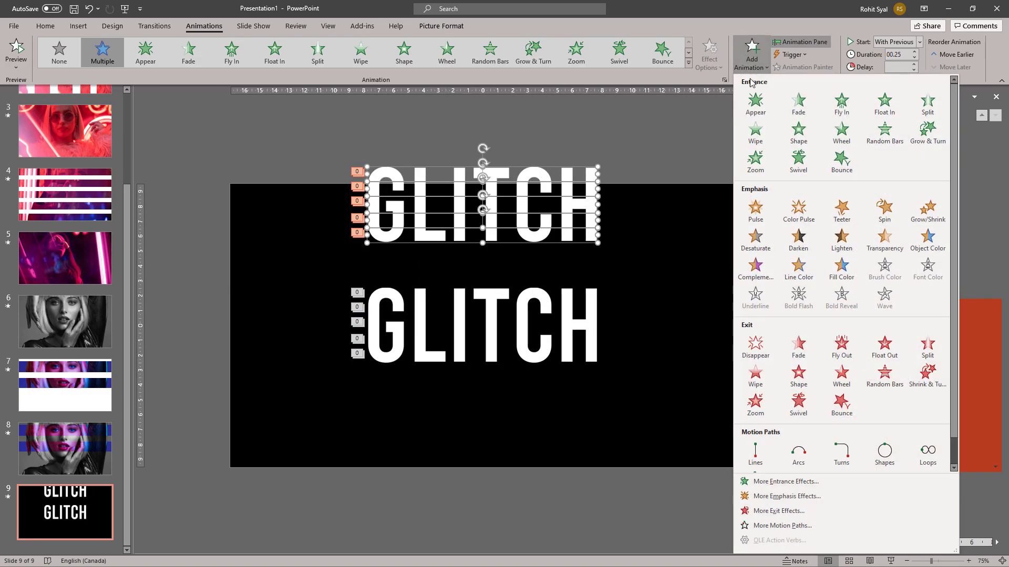
{"action": "left_click", "coordinate": [755, 346]}
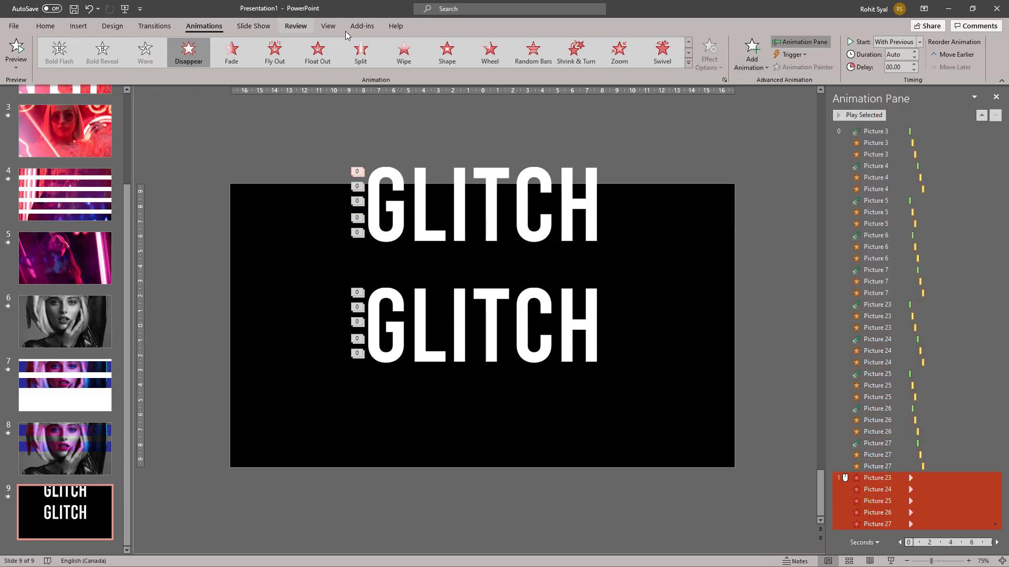
Recolor the upper GLITCH copy with Blue, Accent color 1 Dark and send its strips to the back
{"action": "left_click_drag", "start_coordinate": [300, 147], "coordinate": [664, 270]}
{"action": "left_click", "coordinate": [437, 25]}
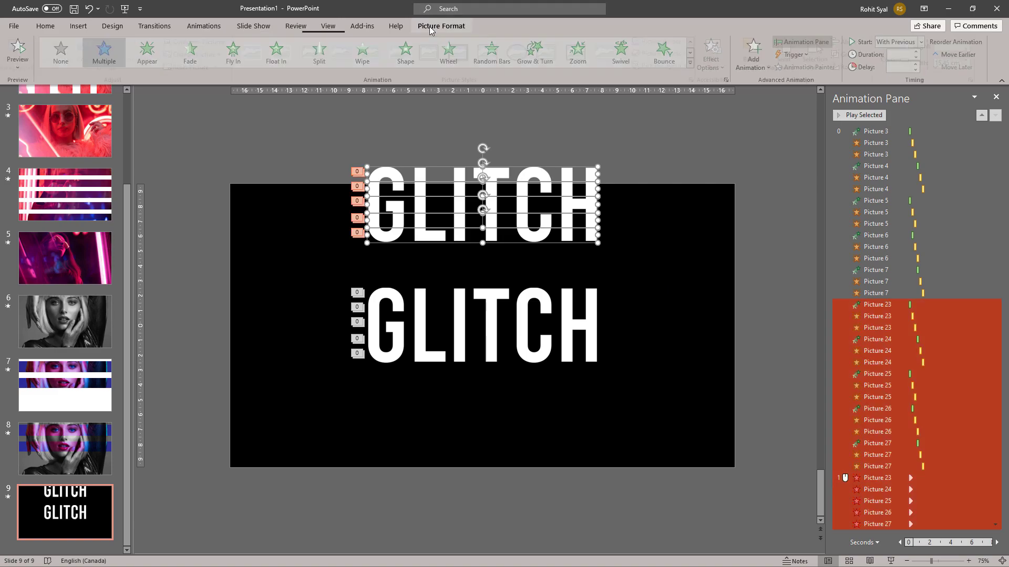
{"action": "left_click", "coordinate": [88, 62]}
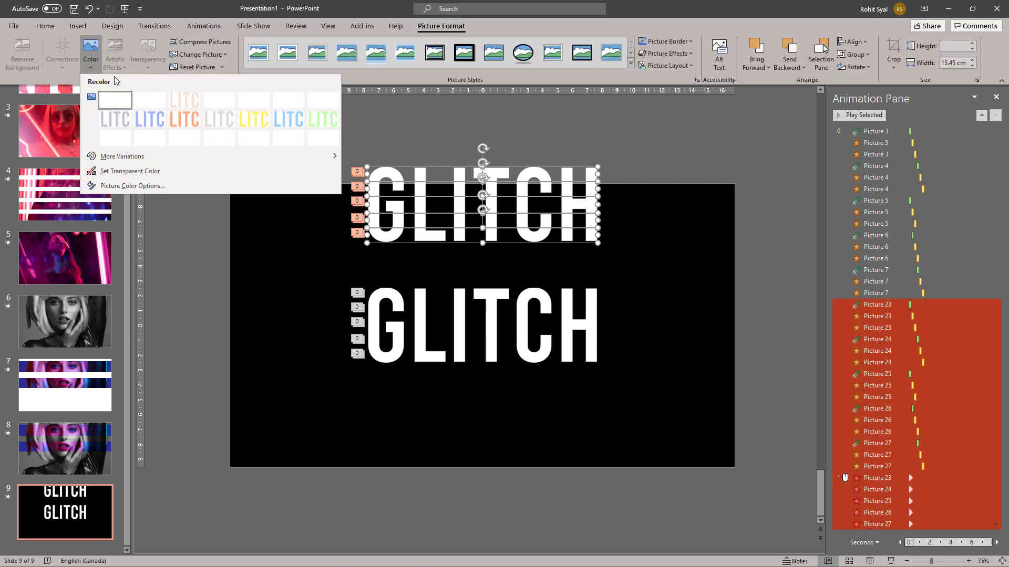
{"action": "left_click", "coordinate": [137, 119]}
{"action": "right_click", "coordinate": [375, 243]}
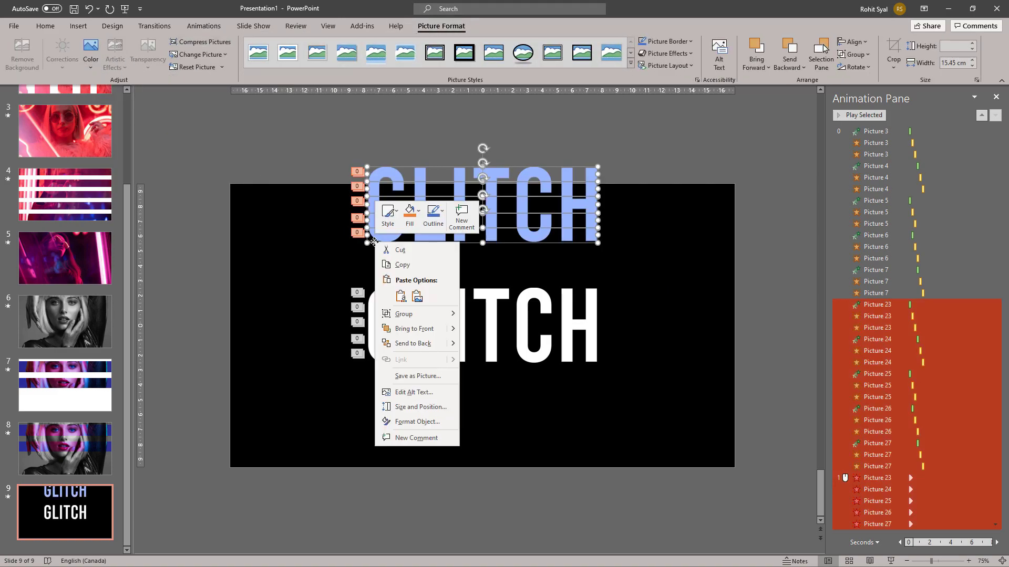
{"action": "left_click", "coordinate": [412, 345]}
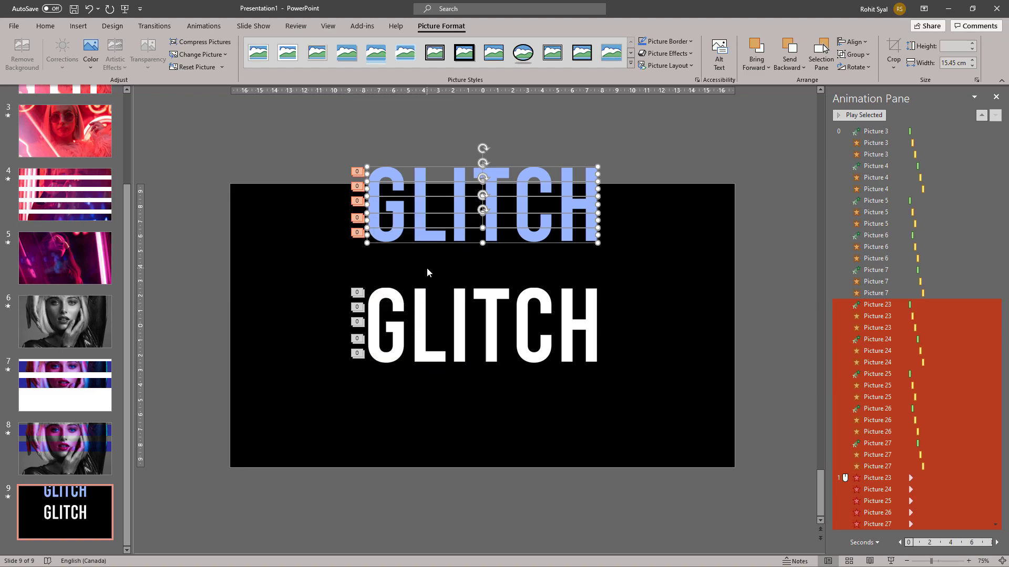
Duplicate the blue GLITCH strips, place the copies below the white title and recolor them orange
{"action": "key", "text": "ctrl+v"}
{"action": "left_click_drag", "start_coordinate": [427, 245], "coordinate": [423, 486]}
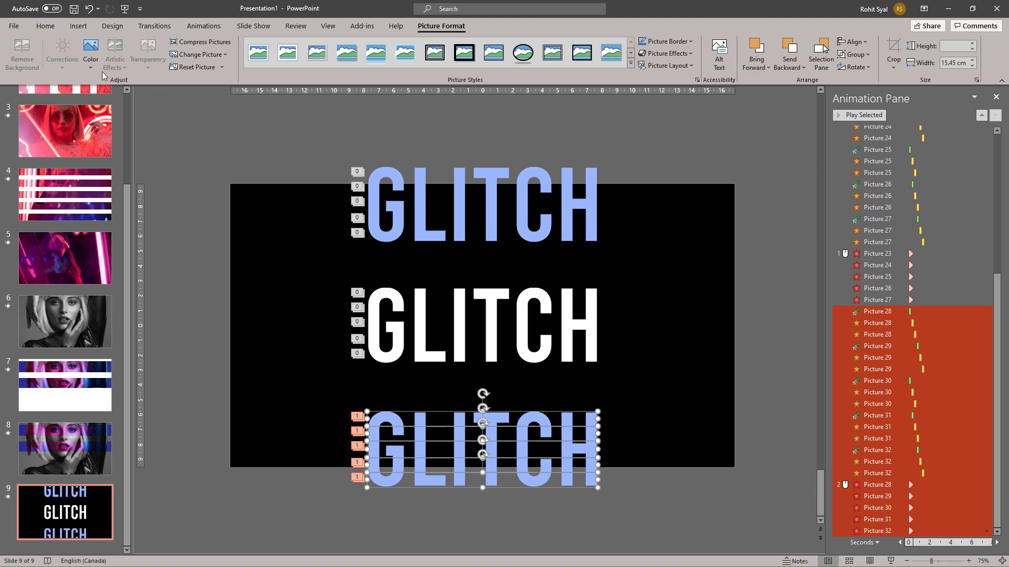
{"action": "left_click", "coordinate": [90, 59]}
{"action": "left_click", "coordinate": [165, 119]}
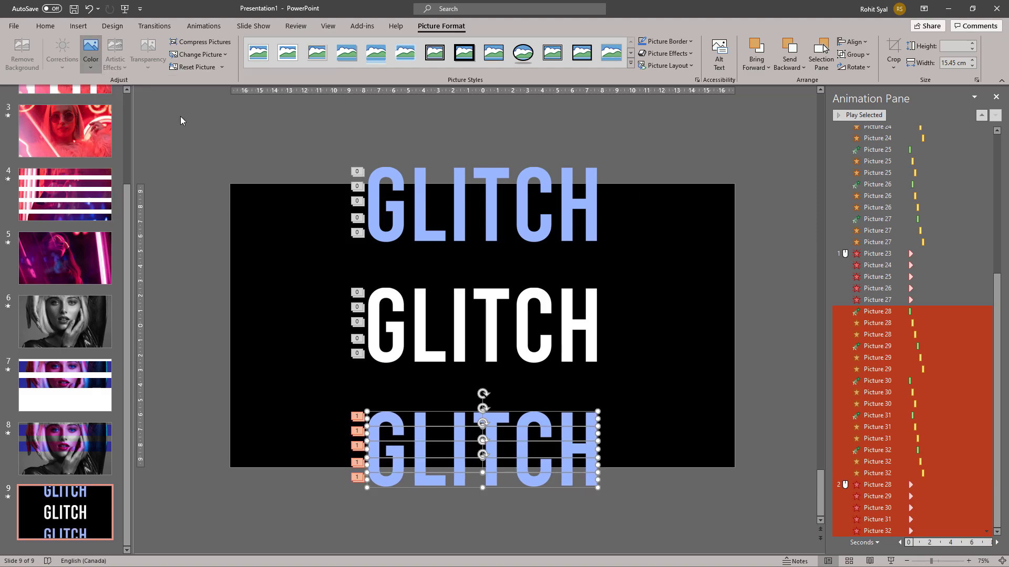
{"action": "left_click", "coordinate": [265, 342]}
Set the blue strips' Disappear effects to start With Previous with a delay of 1.25 seconds
{"action": "left_click", "coordinate": [872, 255]}
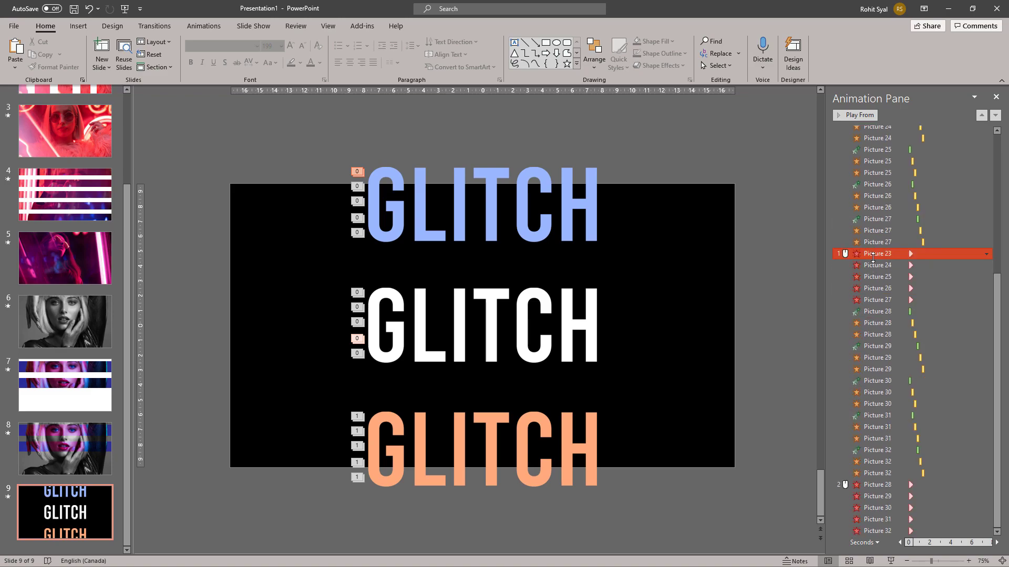
{"action": "right_click", "coordinate": [872, 255]}
{"action": "left_click", "coordinate": [893, 273]}
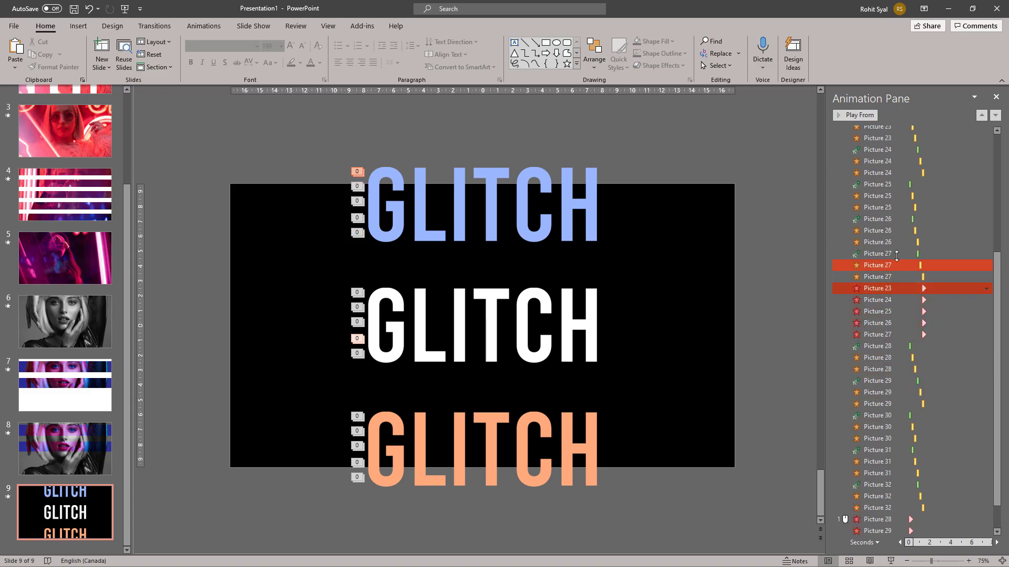
Set the blue strips' Disappear delays, from the top strip down, to 1.75, 2, 2.25, 1.75 and 1.75 seconds
{"action": "double_click", "coordinate": [914, 64]}
{"action": "left_click", "coordinate": [898, 300]}
{"action": "triple_click", "coordinate": [914, 64]}
{"action": "left_click", "coordinate": [898, 311]}
{"action": "left_click", "coordinate": [913, 65]}
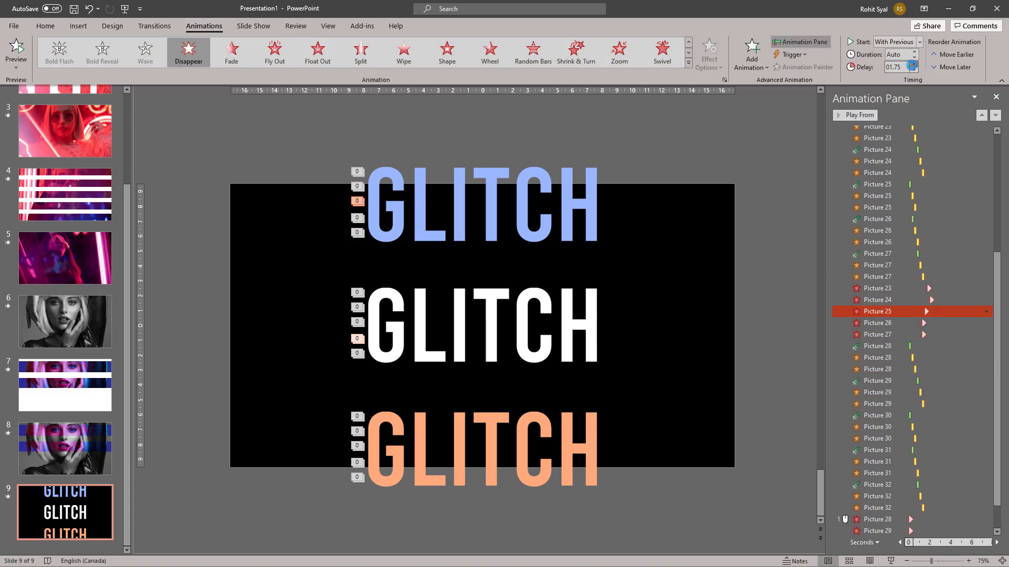
{"action": "triple_click", "coordinate": [914, 65]}
{"action": "left_click", "coordinate": [898, 322]}
{"action": "left_click", "coordinate": [912, 64]}
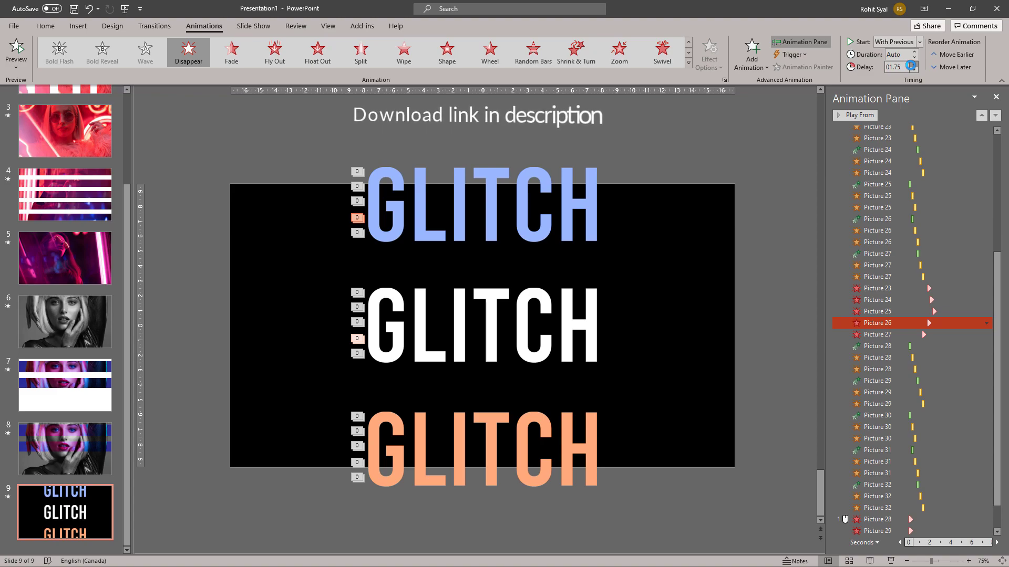
{"action": "left_click", "coordinate": [911, 64]}
{"action": "left_click", "coordinate": [910, 64]}
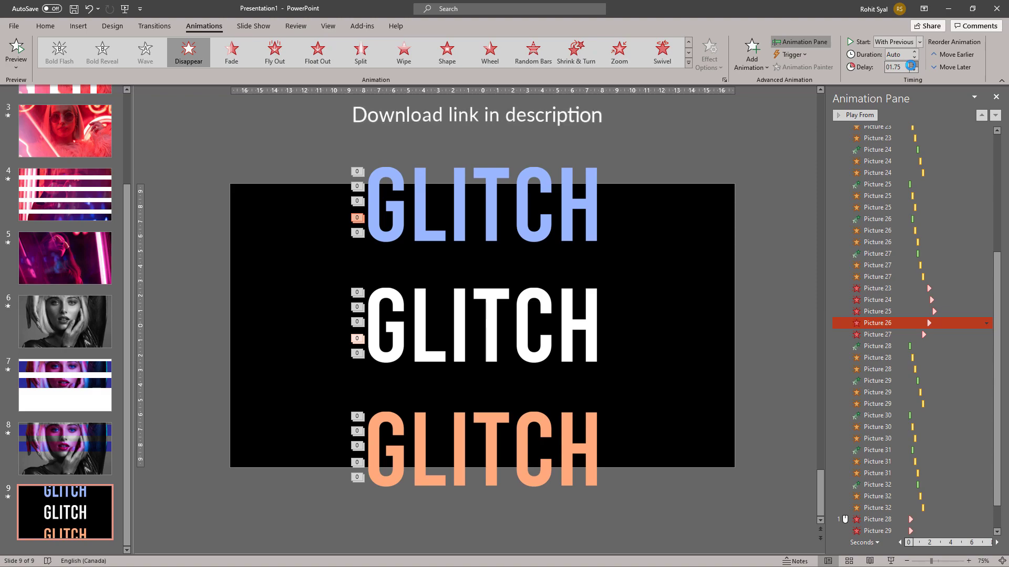
{"action": "left_click", "coordinate": [894, 336]}
{"action": "double_click", "coordinate": [913, 64]}
Set all five orange strips' Disappear effects to start With Previous with a delay of 1.25 seconds
{"action": "scroll", "coordinate": [893, 323], "scroll_direction": "down", "scroll_amount": 2}
{"action": "left_click", "coordinate": [883, 484]}
{"action": "left_click", "coordinate": [883, 531], "text": "shift"}
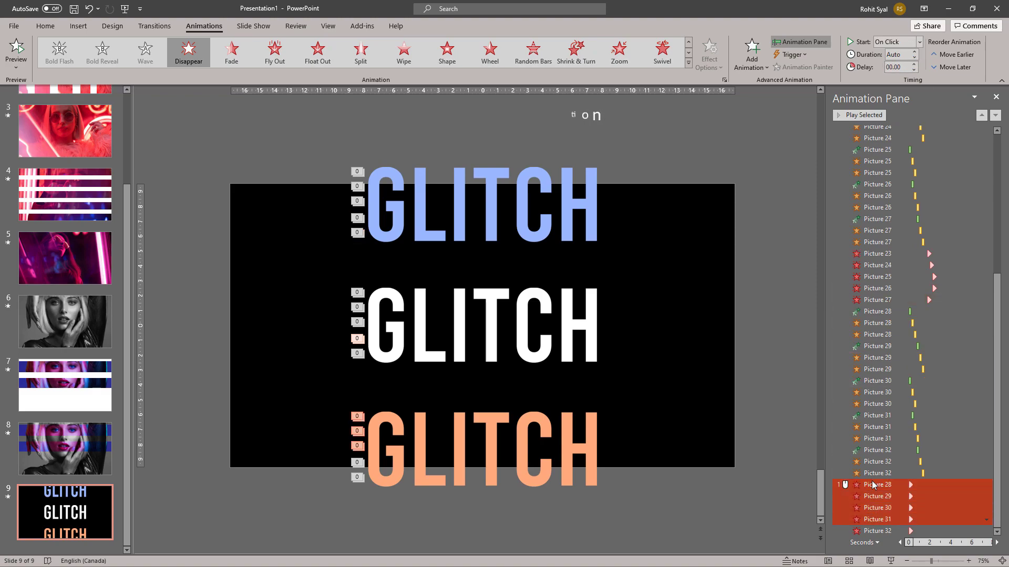
{"action": "right_click", "coordinate": [885, 489]}
{"action": "left_click", "coordinate": [916, 414]}
{"action": "left_click", "coordinate": [913, 64]}
Set the Disappear delays of the upper three orange strips to 1.75, 2 and 1.75 seconds
{"action": "left_click", "coordinate": [892, 484]}
{"action": "double_click", "coordinate": [914, 65]}
{"action": "left_click", "coordinate": [891, 496]}
{"action": "left_click", "coordinate": [914, 64]}
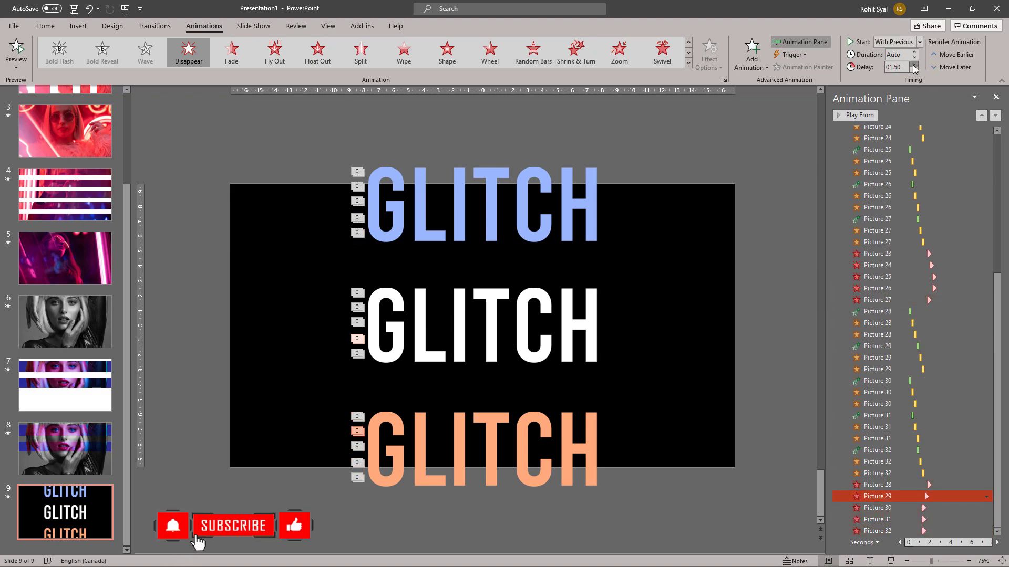
{"action": "left_click", "coordinate": [914, 65]}
{"action": "left_click", "coordinate": [914, 64]}
{"action": "left_click", "coordinate": [891, 508]}
Set the Disappear delays of the fourth and bottom orange strips to 1.5 and 2 seconds and preview the animations
{"action": "left_click", "coordinate": [914, 64]}
{"action": "left_click", "coordinate": [915, 64]}
{"action": "left_click", "coordinate": [892, 520]}
{"action": "left_click", "coordinate": [914, 64]}
{"action": "left_click", "coordinate": [892, 532]}
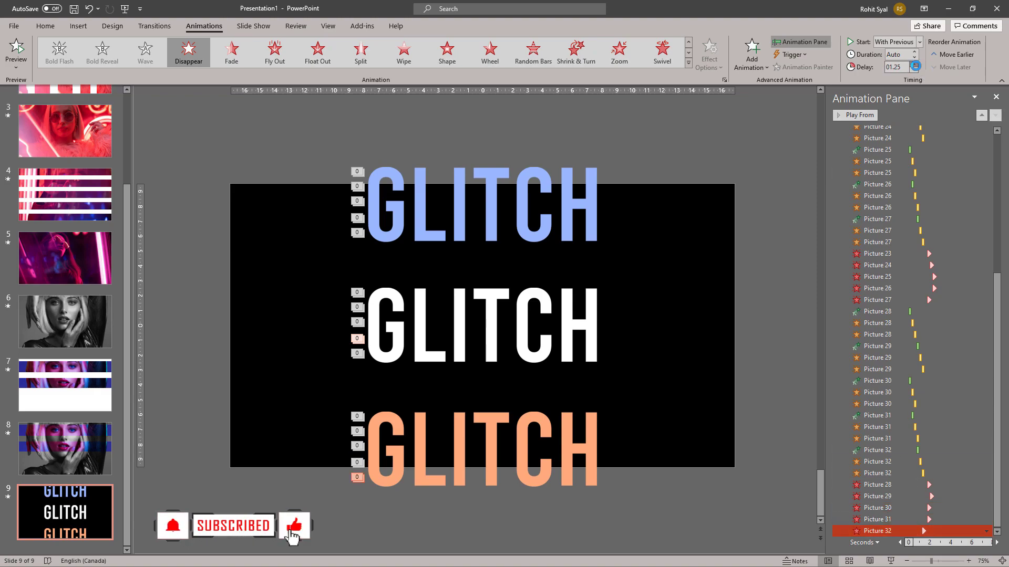
{"action": "double_click", "coordinate": [914, 64]}
{"action": "left_click", "coordinate": [914, 64]}
{"action": "left_click", "coordinate": [892, 520]}
{"action": "left_click", "coordinate": [771, 267]}
{"action": "left_click", "coordinate": [850, 114]}
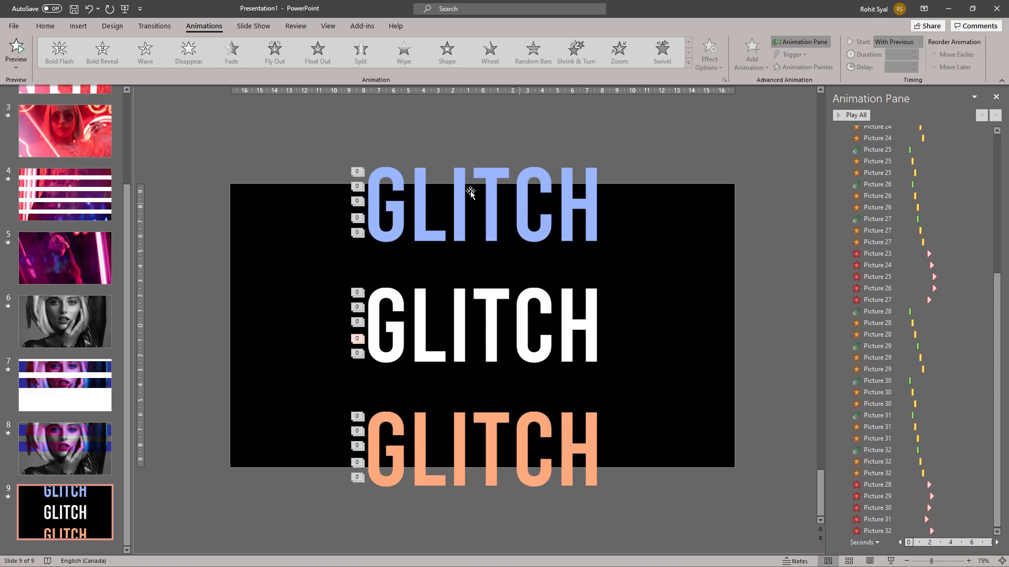
Move the blue GLITCH strips behind the white title, offset slightly toward its lower left
{"action": "left_click_drag", "start_coordinate": [306, 143], "coordinate": [620, 277]}
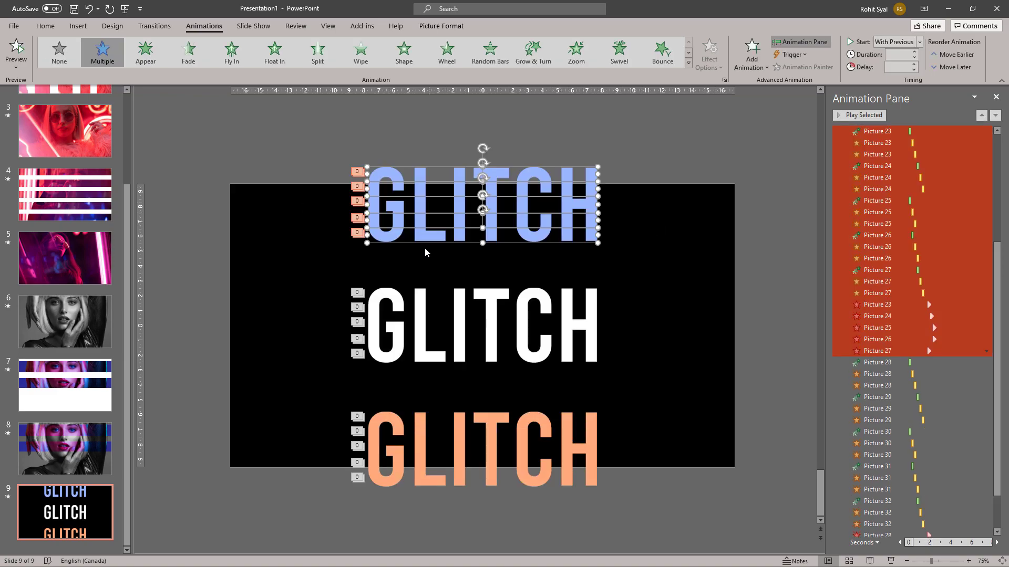
{"action": "left_click_drag", "start_coordinate": [402, 252], "coordinate": [403, 371]}
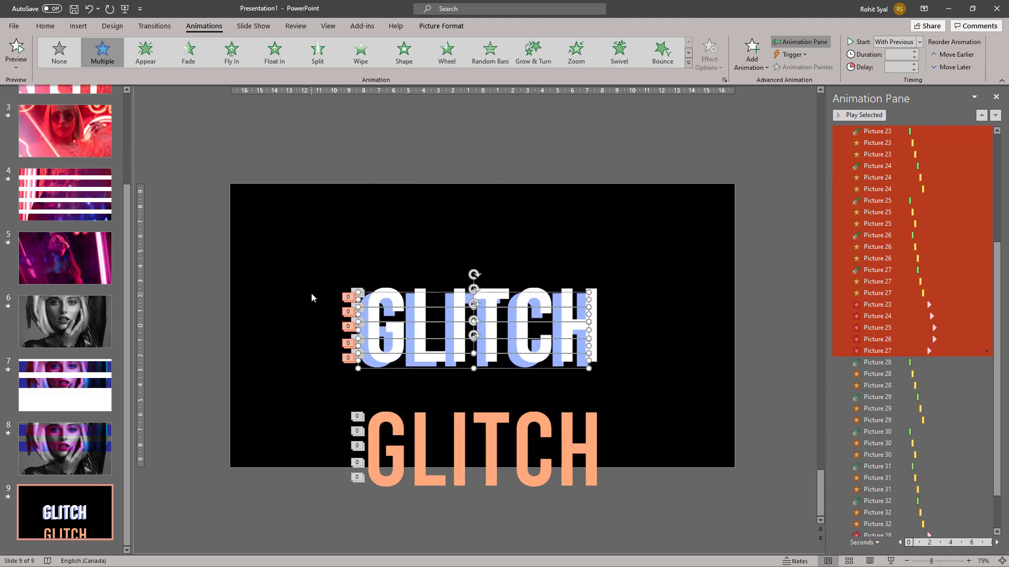
{"action": "key", "text": "ctrl+Right"}
{"action": "key", "text": "ctrl+Right"}
{"action": "key", "text": "ctrl+Right"}
{"action": "key", "text": "ctrl+Right"}
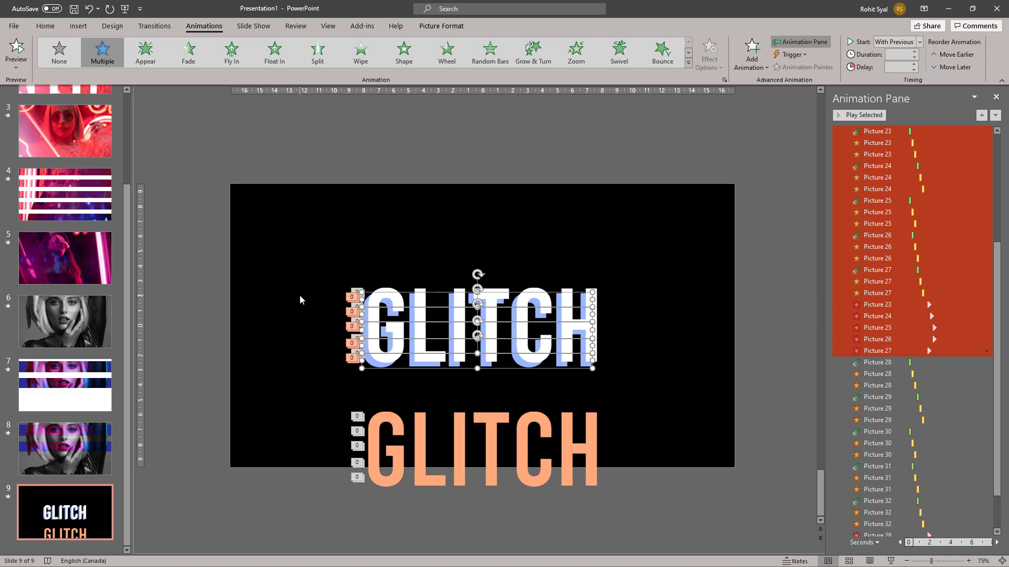
{"action": "key", "text": "ctrl+Up"}
{"action": "left_click", "coordinate": [294, 314]}
Send the orange GLITCH strips to the back, place them slightly up and right behind the white title, and preview the slide
{"action": "left_click_drag", "start_coordinate": [302, 392], "coordinate": [647, 492]}
{"action": "right_click", "coordinate": [565, 488]}
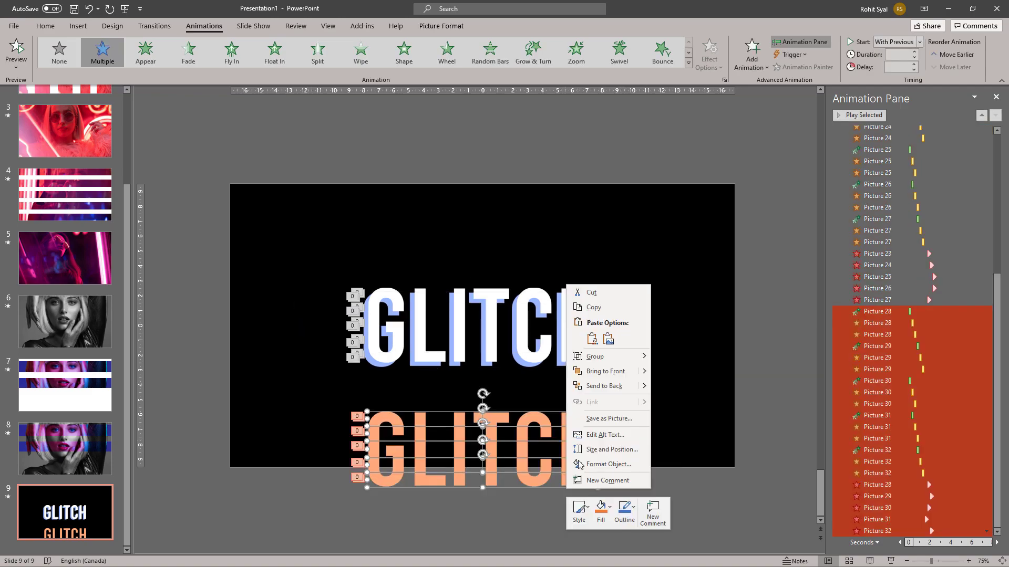
{"action": "left_click", "coordinate": [604, 391]}
{"action": "left_click_drag", "start_coordinate": [524, 488], "coordinate": [529, 364]}
{"action": "key", "text": "ctrl+Up"}
{"action": "key", "text": "ctrl+Up"}
{"action": "key", "text": "ctrl+Up"}
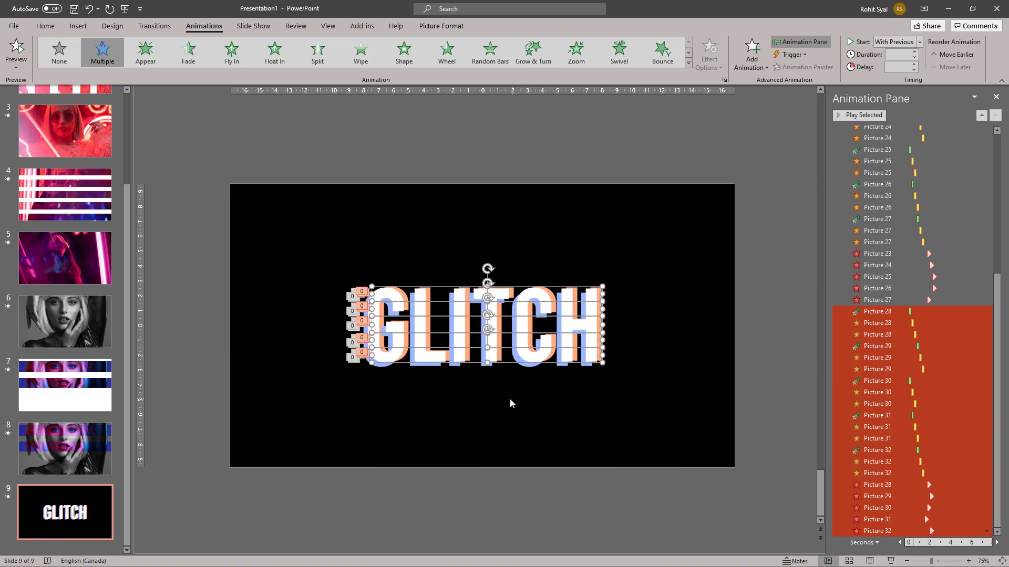
{"action": "key", "text": "ctrl+Left"}
{"action": "key", "text": "ctrl+Left"}
{"action": "key", "text": "ctrl+Left"}
{"action": "key", "text": "ctrl+Left"}
{"action": "left_click", "coordinate": [505, 399]}
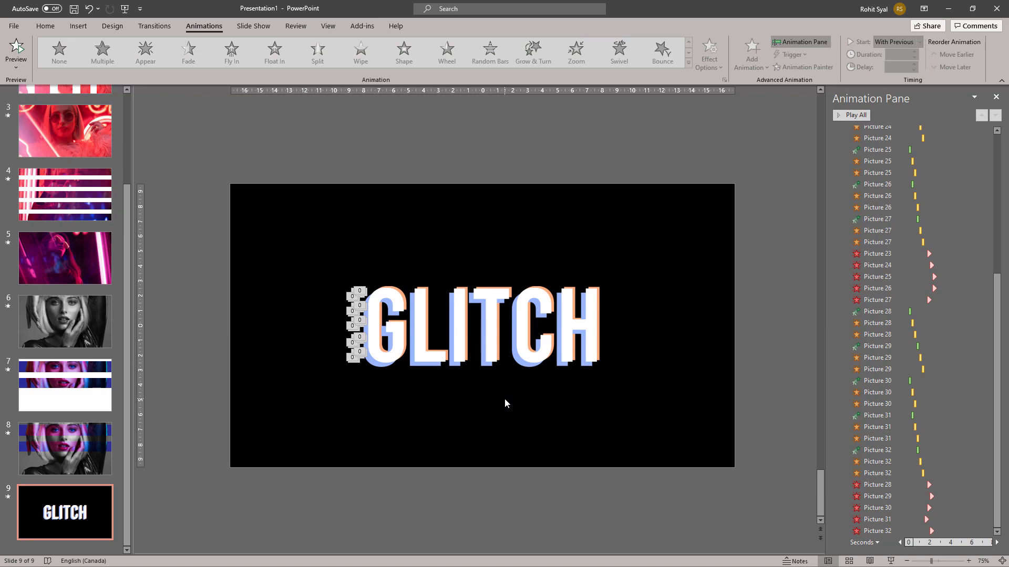
{"action": "left_click", "coordinate": [847, 115]}
Duplicate slide 8 and paste all the GLITCH strips from the black title slide onto the duplicate
{"action": "right_click", "coordinate": [57, 444]}
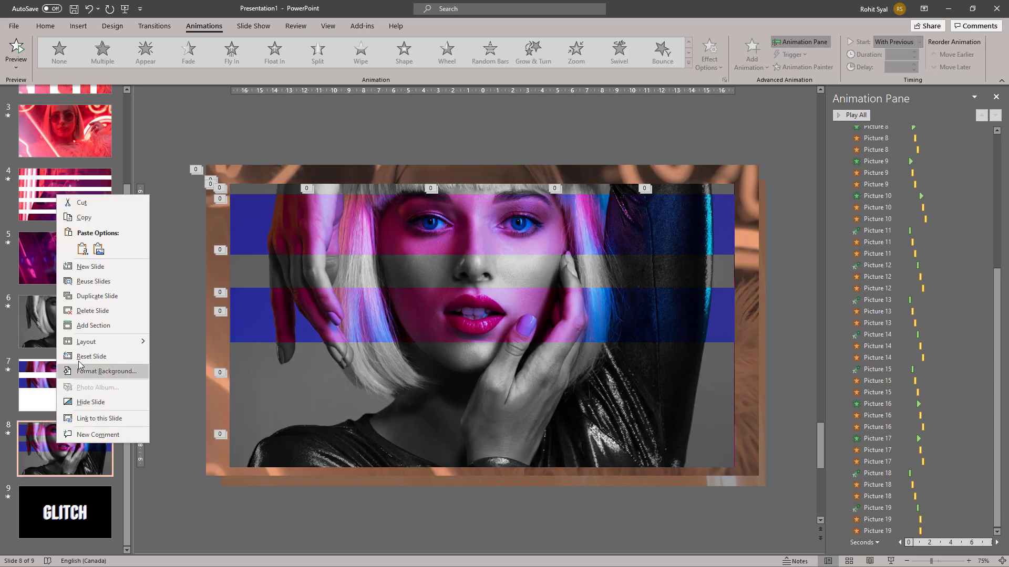
{"action": "left_click", "coordinate": [97, 297]}
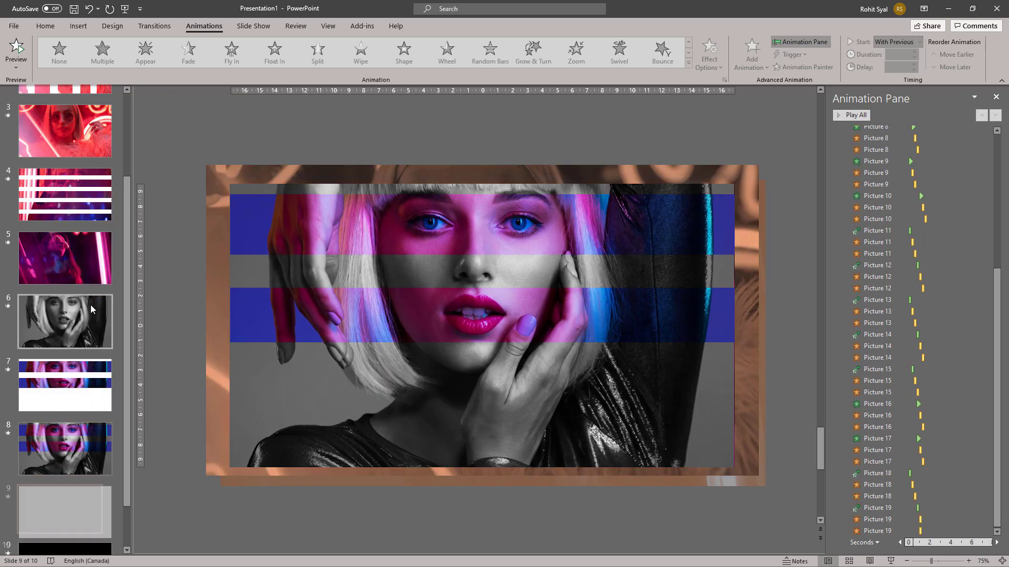
{"action": "left_click", "coordinate": [61, 515]}
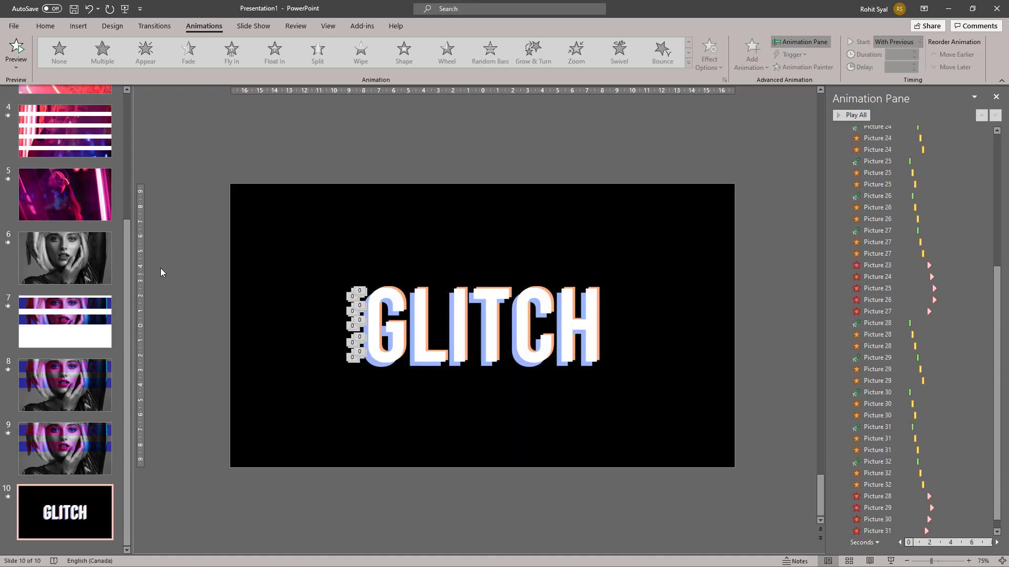
{"action": "left_click_drag", "start_coordinate": [191, 232], "coordinate": [773, 518]}
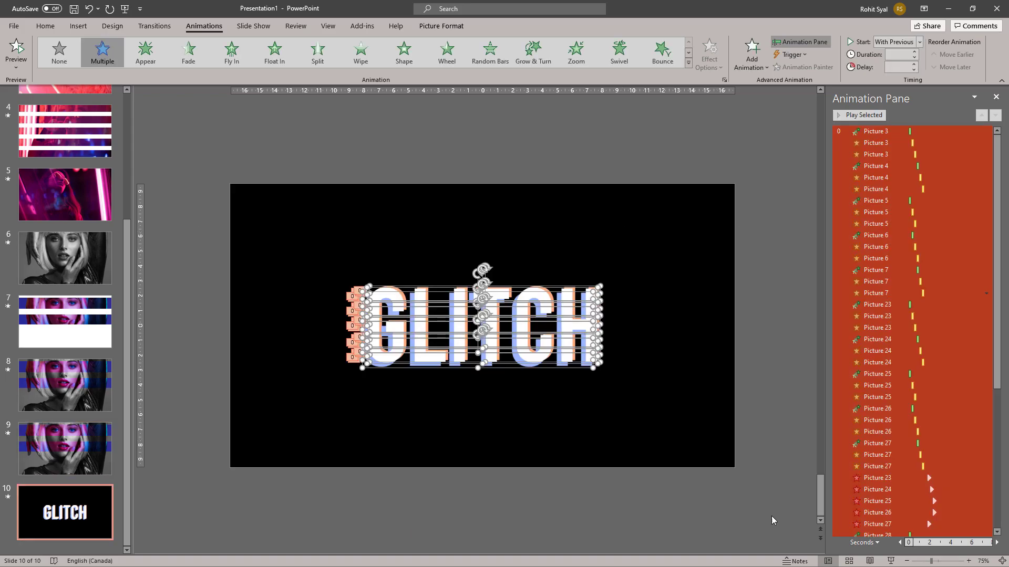
{"action": "left_click", "coordinate": [69, 445]}
{"action": "left_click", "coordinate": [188, 442]}
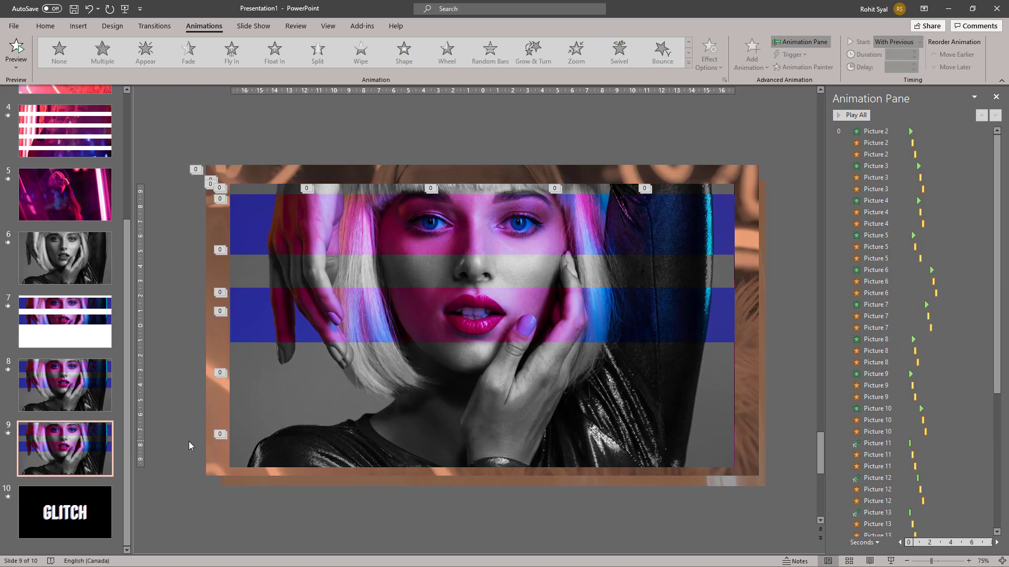
{"action": "key", "text": "ctrl+v"}
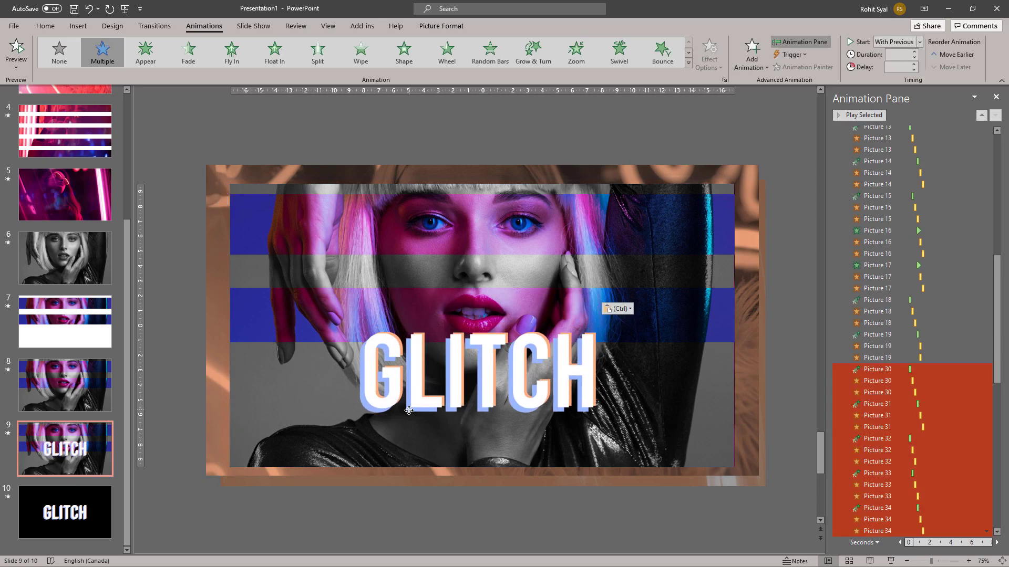